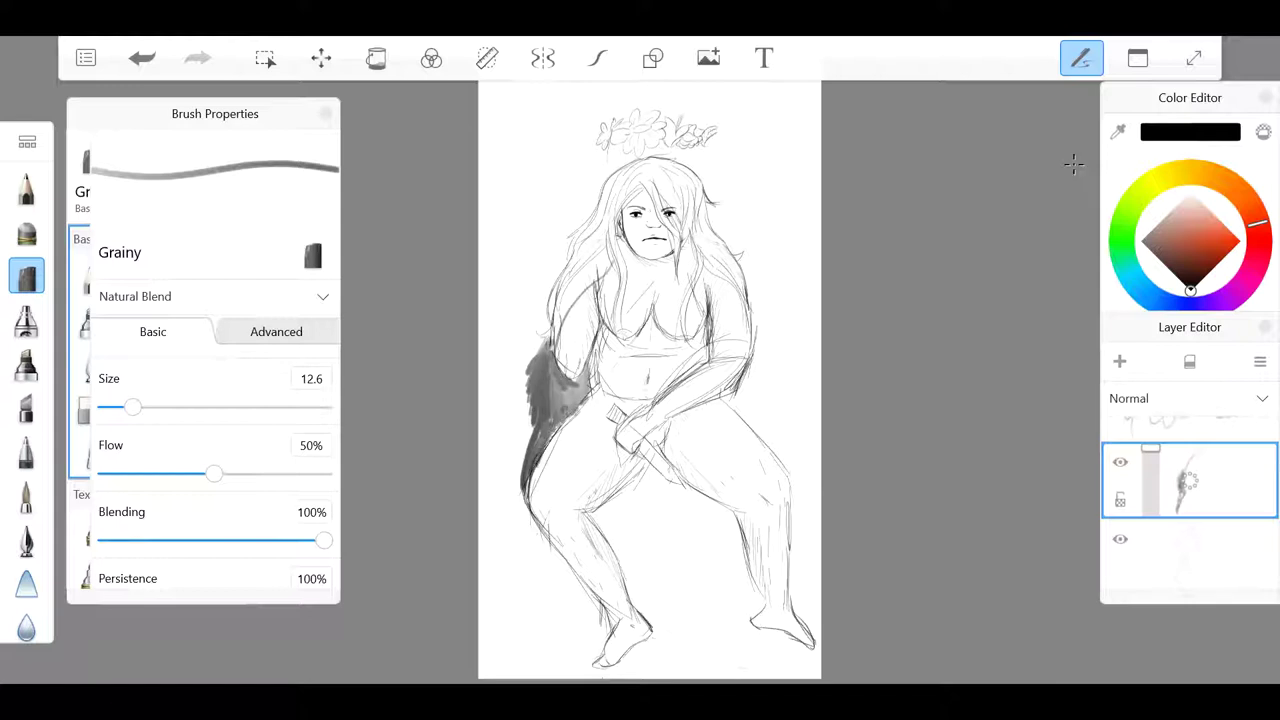
Step: Paint the grey drape behind the figure's shaded arm and down past the hip with the Grainy brush
{"action": "left_click_drag", "start_coordinate": [605, 255], "coordinate": [545, 362]}
{"action": "left_click_drag", "start_coordinate": [612, 266], "coordinate": [552, 372]}
{"action": "left_click_drag", "start_coordinate": [580, 298], "coordinate": [528, 510]}
{"action": "mouse_move", "coordinate": [592, 396]}
{"action": "left_mouse_down"}
{"action": "mouse_move", "coordinate": [525, 515]}
{"action": "mouse_move", "coordinate": [555, 560]}
{"action": "mouse_move", "coordinate": [537, 596]}
{"action": "left_mouse_up"}
Step: Block in the grey drape under the lit thigh down to the foot with the Grainy brush at size 22.7, and tidy it with the Hard Eraser
{"action": "mouse_move", "coordinate": [628, 498]}
{"action": "left_mouse_down"}
{"action": "mouse_move", "coordinate": [722, 562]}
{"action": "mouse_move", "coordinate": [750, 612]}
{"action": "mouse_move", "coordinate": [766, 610]}
{"action": "left_mouse_up"}
{"action": "scroll", "coordinate": [650, 400], "scroll_direction": "up", "scroll_amount": 5}
{"action": "mouse_move", "coordinate": [545, 262]}
{"action": "left_mouse_down"}
{"action": "mouse_move", "coordinate": [686, 303]}
{"action": "mouse_move", "coordinate": [590, 301]}
{"action": "mouse_move", "coordinate": [680, 321]}
{"action": "mouse_move", "coordinate": [671, 274]}
{"action": "mouse_move", "coordinate": [700, 346]}
{"action": "mouse_move", "coordinate": [668, 412]}
{"action": "mouse_move", "coordinate": [664, 372]}
{"action": "mouse_move", "coordinate": [760, 400]}
{"action": "left_mouse_up"}
{"action": "mouse_move", "coordinate": [690, 360]}
{"action": "left_mouse_down"}
{"action": "mouse_move", "coordinate": [785, 465]}
{"action": "mouse_move", "coordinate": [820, 555]}
{"action": "left_mouse_up"}
{"action": "left_click_drag", "start_coordinate": [760, 385], "coordinate": [830, 580]}
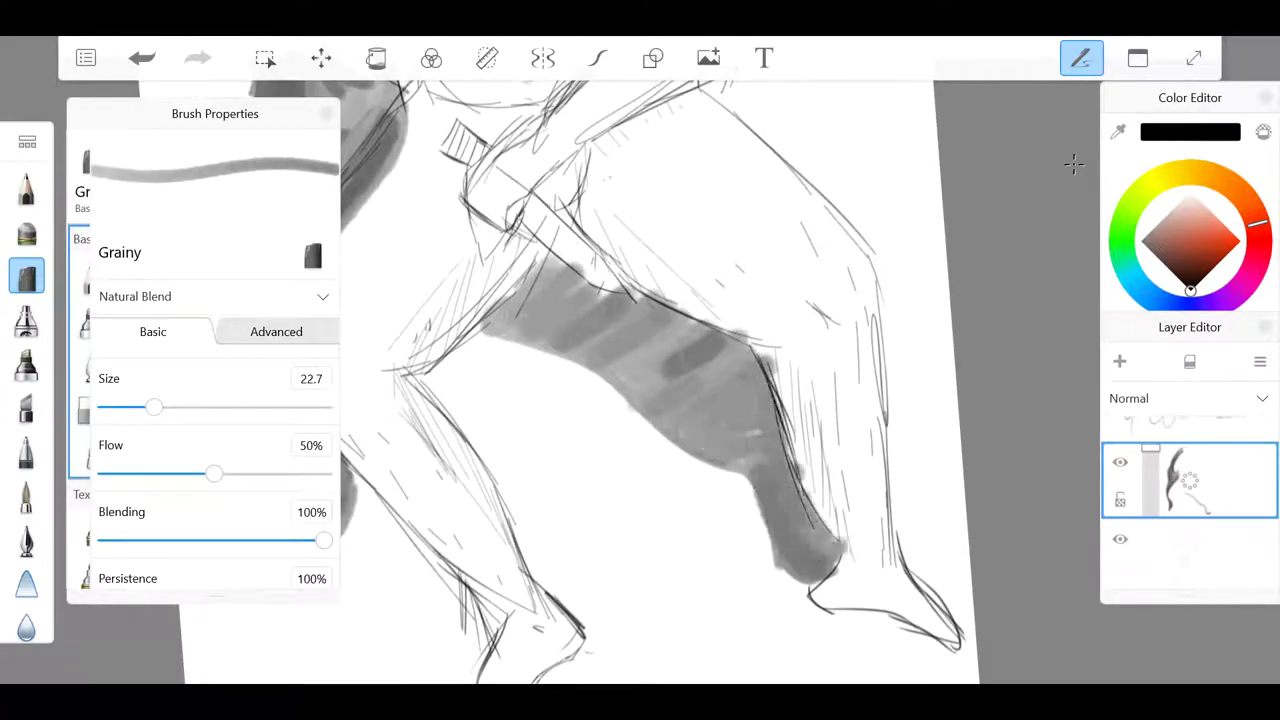
{"action": "scroll", "coordinate": [1073, 163], "scroll_direction": "down", "scroll_amount": 3}
{"action": "left_click_drag", "start_coordinate": [565, 300], "coordinate": [700, 400]}
{"action": "left_click_drag", "start_coordinate": [660, 345], "coordinate": [740, 510]}
{"action": "mouse_move", "coordinate": [520, 335]}
{"action": "left_mouse_down"}
{"action": "mouse_move", "coordinate": [690, 455]}
{"action": "mouse_move", "coordinate": [710, 510]}
{"action": "left_mouse_up"}
{"action": "scroll", "coordinate": [1073, 163], "scroll_direction": "down", "scroll_amount": 3}
{"action": "scroll", "coordinate": [1073, 163], "scroll_direction": "up", "scroll_amount": 3}
{"action": "key", "text": "e"}
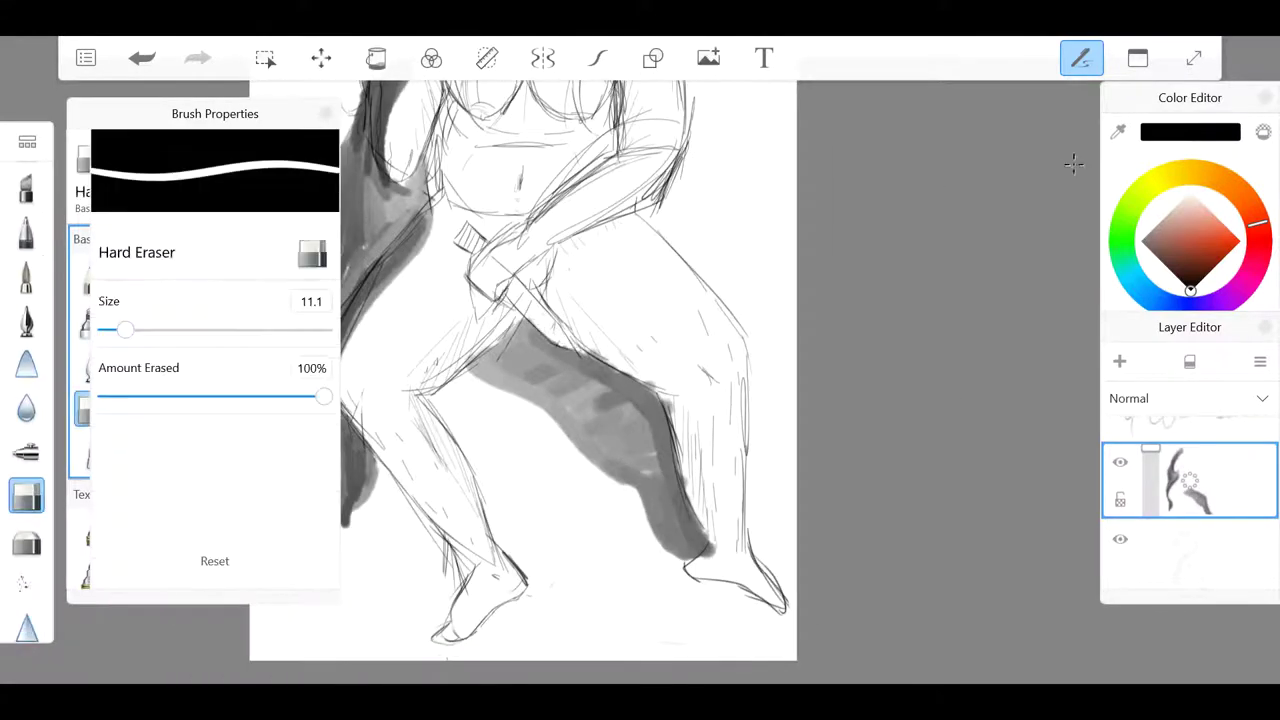
{"action": "scroll", "coordinate": [1073, 163], "scroll_direction": "down", "scroll_amount": 3}
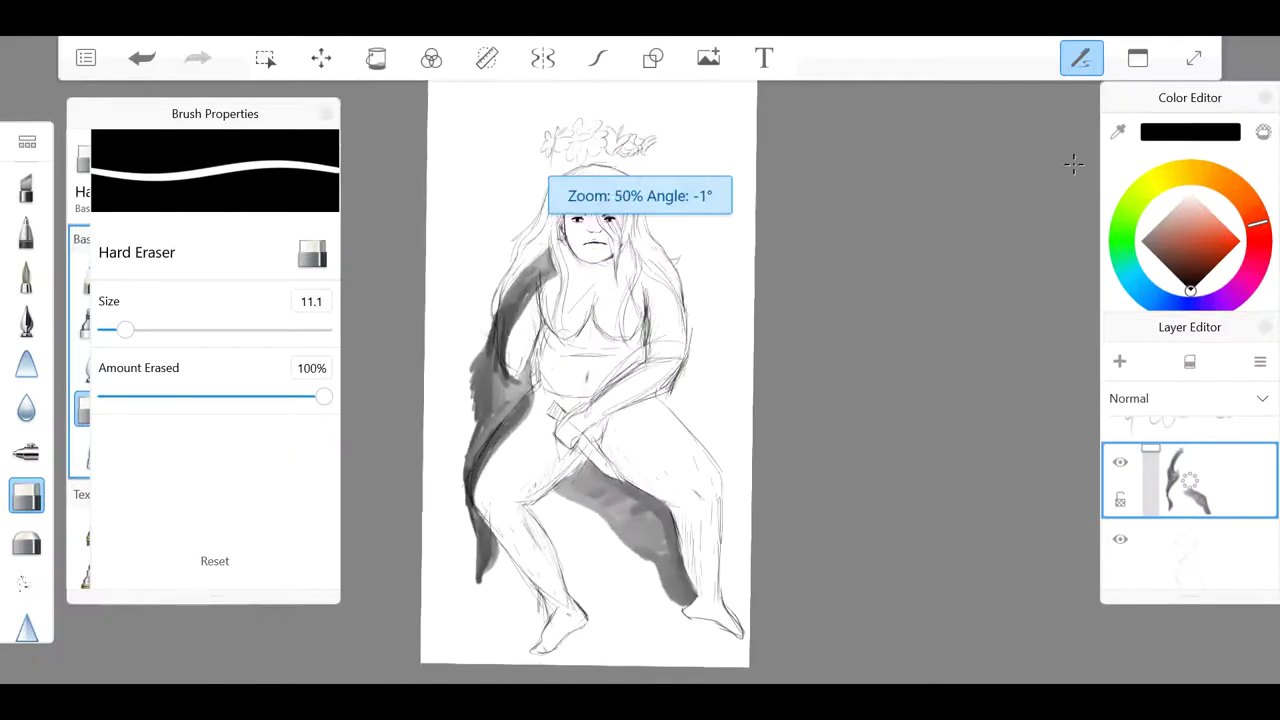
Step: Darken the drape under the thigh and extend it below the foot to the canvas corner with the Grainy brush at size 14.5
{"action": "key", "text": "b"}
{"action": "mouse_move", "coordinate": [692, 610]}
{"action": "left_mouse_down"}
{"action": "mouse_move", "coordinate": [735, 664]}
{"action": "mouse_move", "coordinate": [755, 665]}
{"action": "mouse_move", "coordinate": [755, 652]}
{"action": "mouse_move", "coordinate": [756, 670]}
{"action": "left_mouse_up"}
{"action": "mouse_move", "coordinate": [568, 492]}
{"action": "left_mouse_down"}
{"action": "mouse_move", "coordinate": [606, 512]}
{"action": "mouse_move", "coordinate": [702, 612]}
{"action": "left_mouse_up"}
{"action": "left_click_drag", "start_coordinate": [572, 496], "coordinate": [608, 516]}
{"action": "left_click_drag", "start_coordinate": [127, 407], "coordinate": [136, 407]}
{"action": "left_click_drag", "start_coordinate": [570, 472], "coordinate": [700, 604]}
{"action": "key", "text": "ctrl+s"}
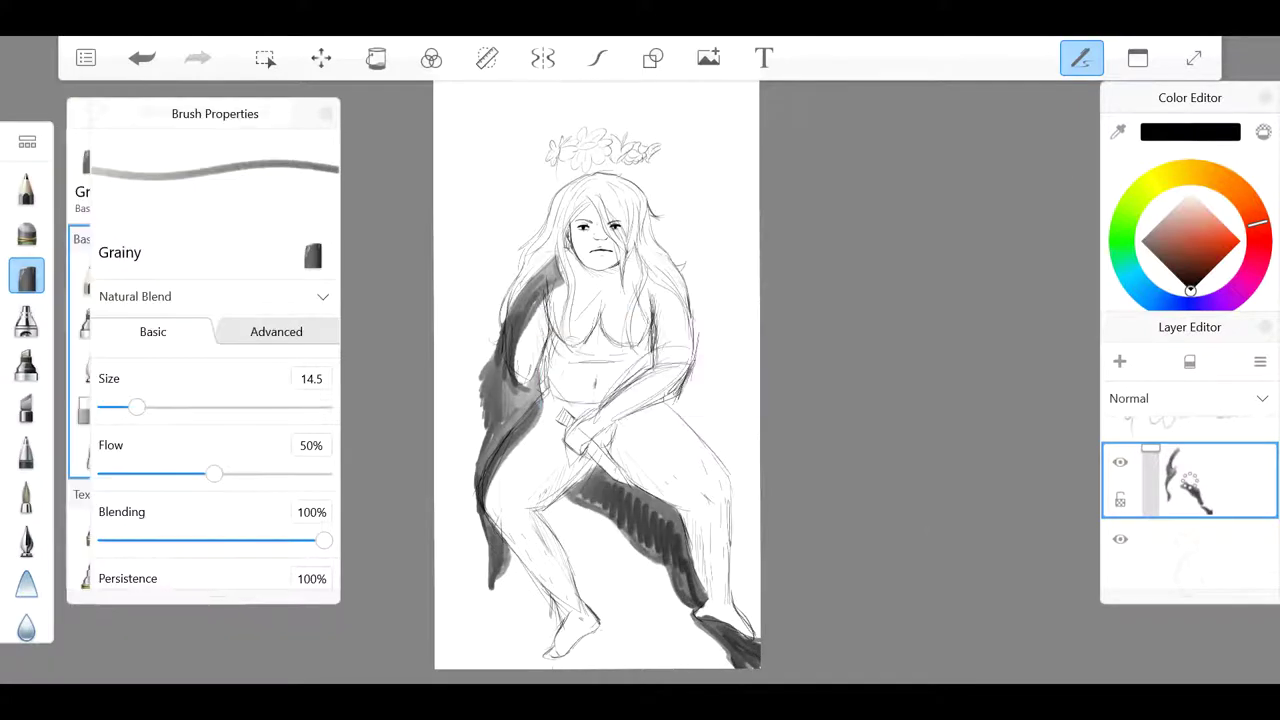
Step: Change the canvas background colour to a reddish brown
{"action": "key", "text": "ctrl+e"}
{"action": "left_click", "coordinate": [1190, 560]}
{"action": "left_click_drag", "start_coordinate": [1166, 510], "coordinate": [1148, 545]}
Step: Set the empty layer above the flower crown sketch to Glow blending and switch to the Hard Airbrush
{"action": "left_click_drag", "start_coordinate": [26, 584], "coordinate": [26, 320]}
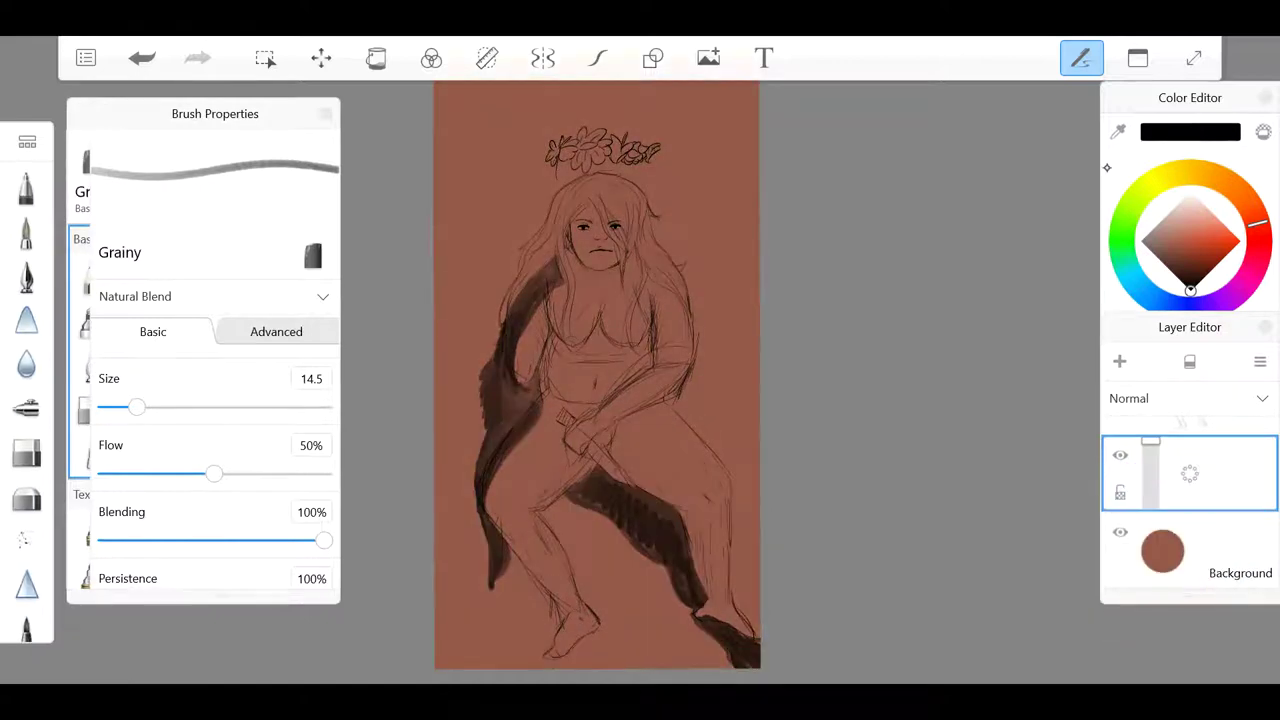
{"action": "left_click", "coordinate": [26, 408]}
{"action": "left_click", "coordinate": [1190, 398]}
{"action": "left_click", "coordinate": [1129, 499]}
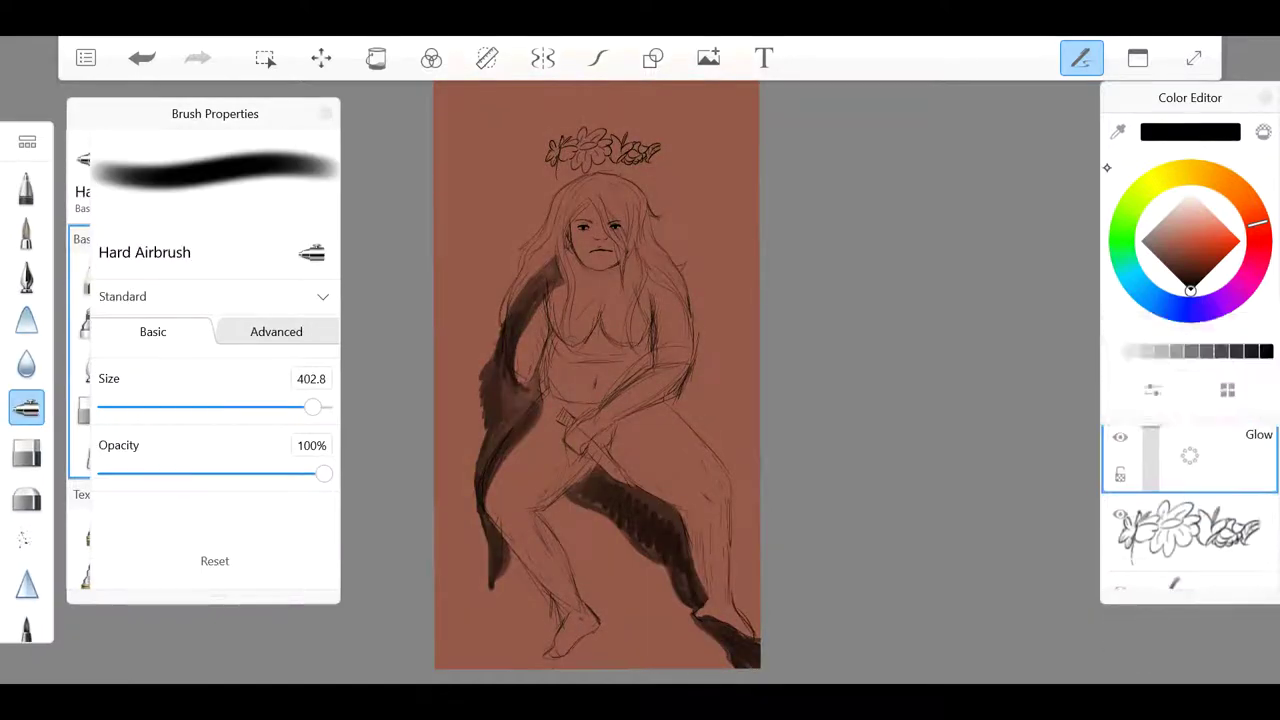
{"action": "left_click", "coordinate": [1230, 183]}
{"action": "left_click", "coordinate": [657, 243]}
{"action": "key", "text": "ctrl+z"}
{"action": "scroll", "coordinate": [597, 375], "scroll_direction": "down", "scroll_amount": 1}
Step: Airbrush a broad pale yellow light over the lit side of the canvas on the Glow layer with a very large Hard Airbrush
{"action": "left_click", "coordinate": [1155, 180]}
{"action": "left_click", "coordinate": [1207, 207]}
{"action": "left_click_drag", "start_coordinate": [313, 406], "coordinate": [320, 406]}
{"action": "left_click_drag", "start_coordinate": [26, 320], "coordinate": [26, 584]}
{"action": "left_click", "coordinate": [26, 275]}
{"action": "left_click_drag", "start_coordinate": [678, 278], "coordinate": [718, 285]}
{"action": "left_click", "coordinate": [1190, 455]}
{"action": "key", "text": "ctrl+z"}
{"action": "left_click_drag", "start_coordinate": [320, 406], "coordinate": [323, 406]}
{"action": "left_click_drag", "start_coordinate": [700, 140], "coordinate": [680, 310]}
{"action": "mouse_move", "coordinate": [680, 110]}
{"action": "left_mouse_down"}
{"action": "mouse_move", "coordinate": [700, 550]}
{"action": "mouse_move", "coordinate": [690, 200]}
{"action": "mouse_move", "coordinate": [680, 320]}
{"action": "mouse_move", "coordinate": [710, 600]}
{"action": "left_mouse_up"}
{"action": "mouse_move", "coordinate": [600, 110]}
{"action": "left_mouse_down"}
{"action": "mouse_move", "coordinate": [500, 150]}
{"action": "mouse_move", "coordinate": [640, 220]}
{"action": "mouse_move", "coordinate": [640, 310]}
{"action": "left_mouse_up"}
Step: Paint pale yellow rim highlights along the hair, arm and outer leg with the Grainy brush at size 13.9 on a second Glow layer
{"action": "left_click_drag", "start_coordinate": [323, 406], "coordinate": [136, 406]}
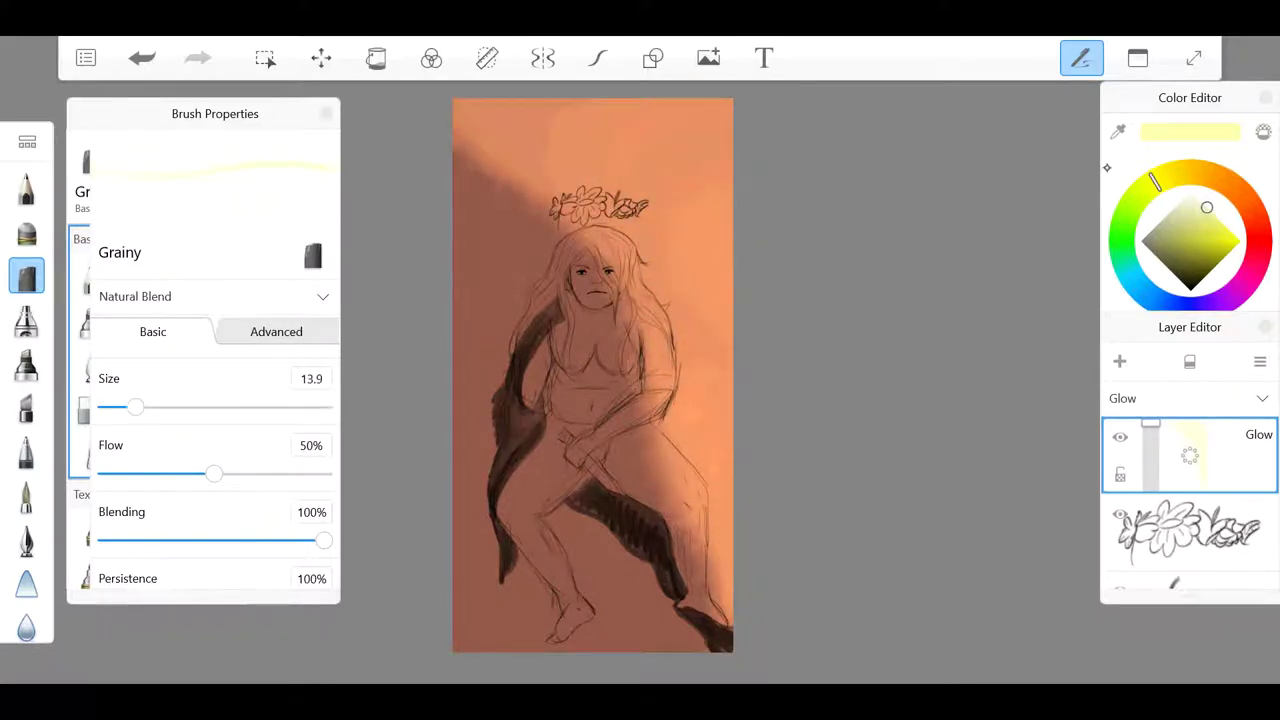
{"action": "mouse_move", "coordinate": [624, 236]}
{"action": "left_mouse_down"}
{"action": "mouse_move", "coordinate": [630, 368]}
{"action": "mouse_move", "coordinate": [706, 576]}
{"action": "left_mouse_up"}
{"action": "left_click_drag", "start_coordinate": [706, 530], "coordinate": [716, 625]}
Step: Broaden the pale yellow highlights on the hair, face, chest, arm and lit leg with the Grainy brush at size 24.4
{"action": "left_click_drag", "start_coordinate": [136, 407], "coordinate": [158, 407]}
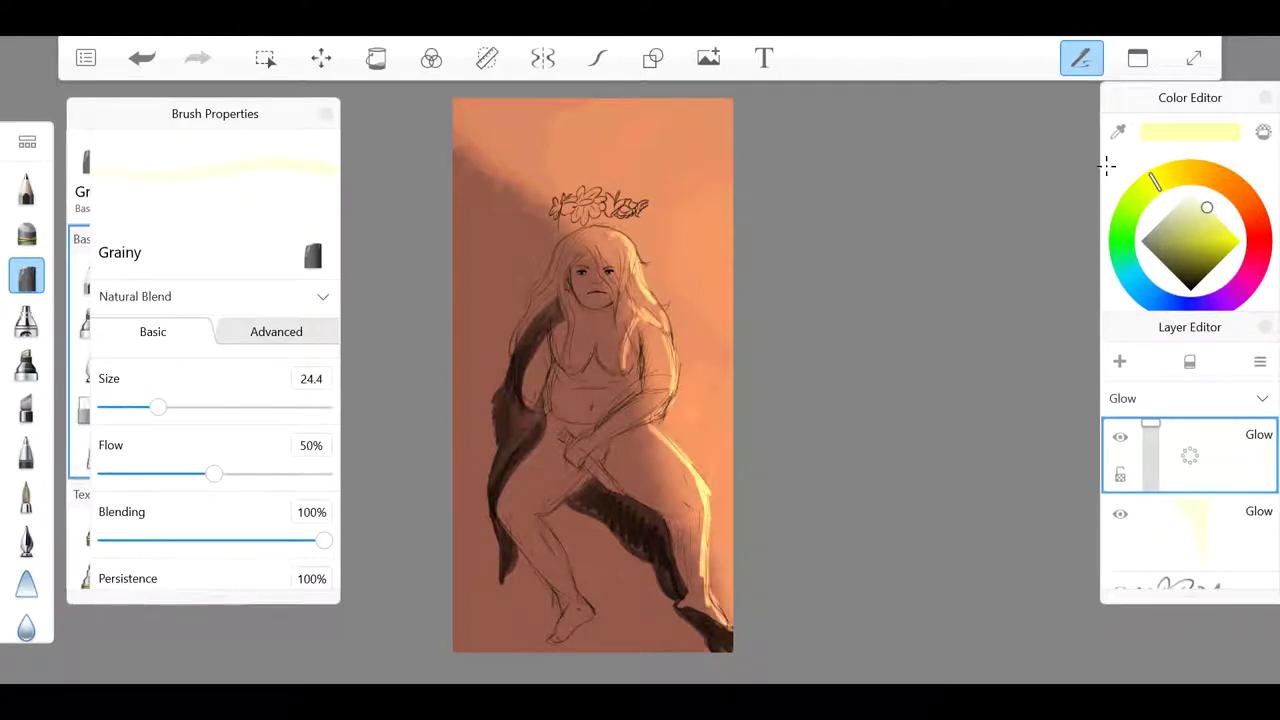
{"action": "left_click_drag", "start_coordinate": [600, 228], "coordinate": [626, 262]}
{"action": "left_click_drag", "start_coordinate": [640, 245], "coordinate": [660, 320]}
{"action": "left_click_drag", "start_coordinate": [600, 242], "coordinate": [605, 285]}
{"action": "left_click_drag", "start_coordinate": [604, 354], "coordinate": [615, 420]}
{"action": "left_click_drag", "start_coordinate": [656, 326], "coordinate": [664, 392]}
{"action": "mouse_move", "coordinate": [670, 450]}
{"action": "left_mouse_down"}
{"action": "mouse_move", "coordinate": [694, 484]}
{"action": "mouse_move", "coordinate": [700, 612]}
{"action": "left_mouse_up"}
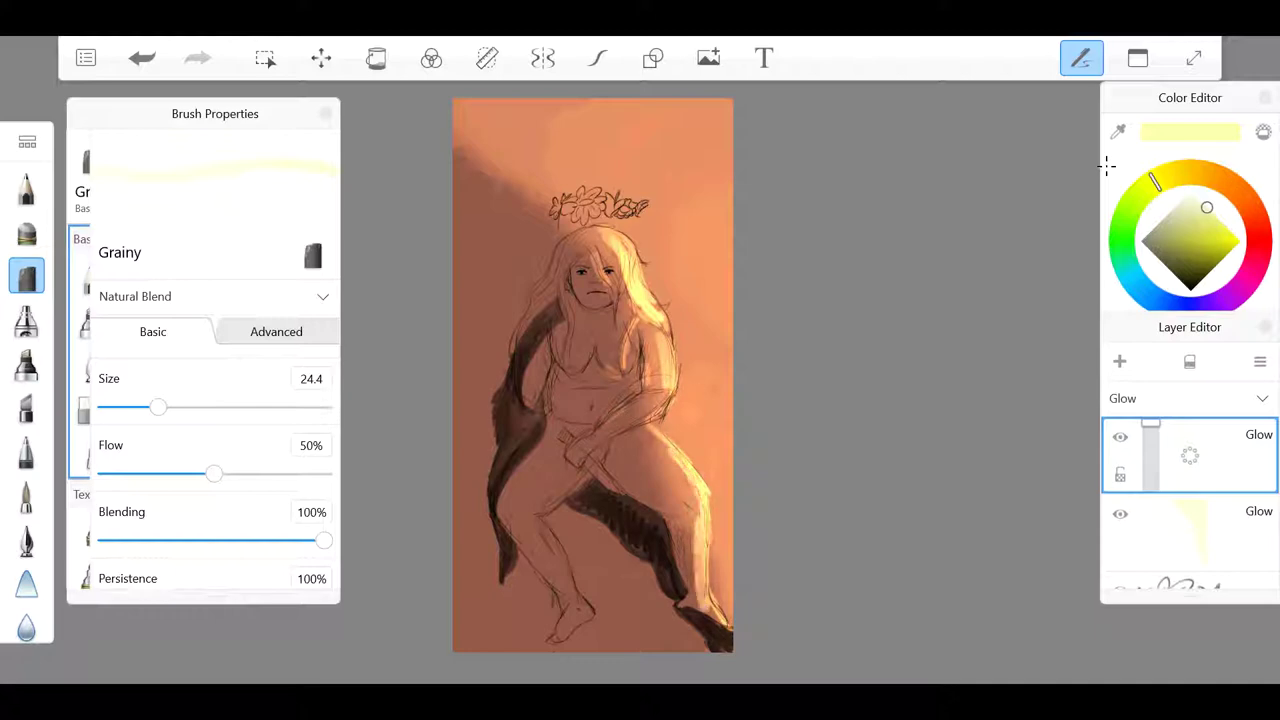
Step: Reduce the Grainy brush to size 8.9 and compare the highlights by undoing and redoing the last stroke
{"action": "mouse_move", "coordinate": [158, 407]}
{"action": "left_mouse_down"}
{"action": "mouse_move", "coordinate": [198, 407]}
{"action": "mouse_move", "coordinate": [173, 407]}
{"action": "left_mouse_up"}
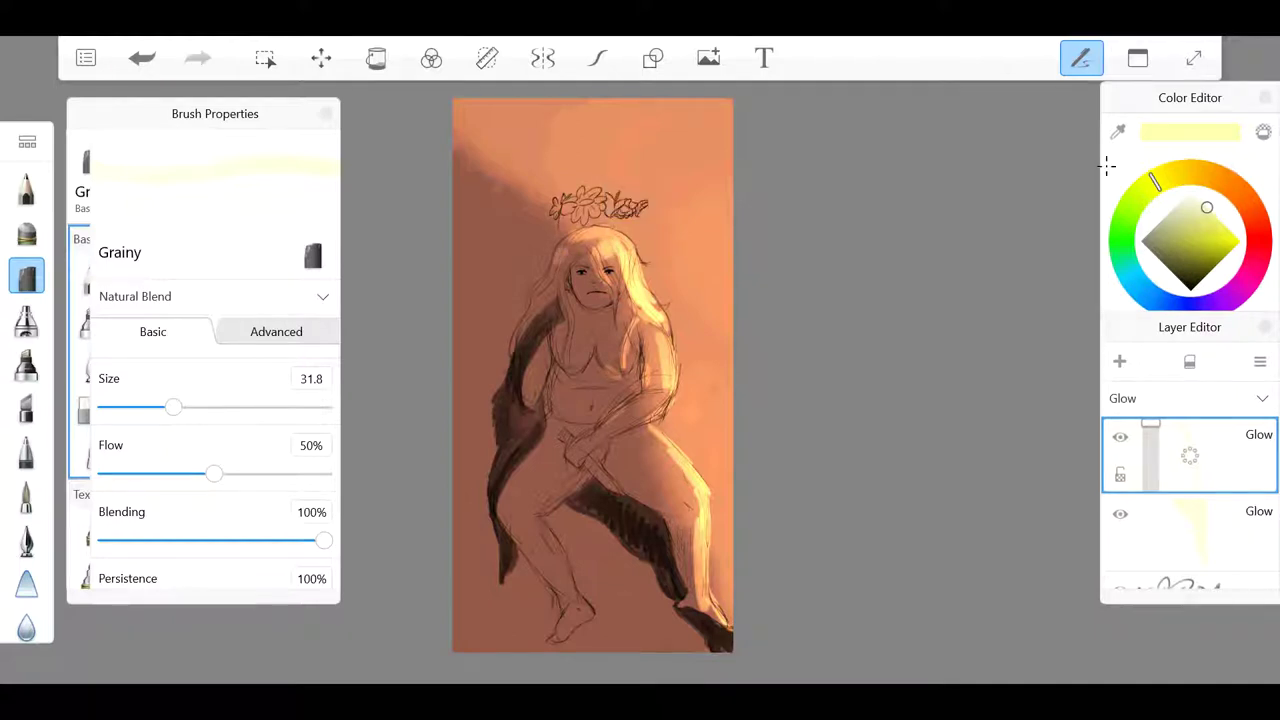
{"action": "left_click_drag", "start_coordinate": [173, 407], "coordinate": [124, 407]}
{"action": "key", "text": "ctrl+z"}
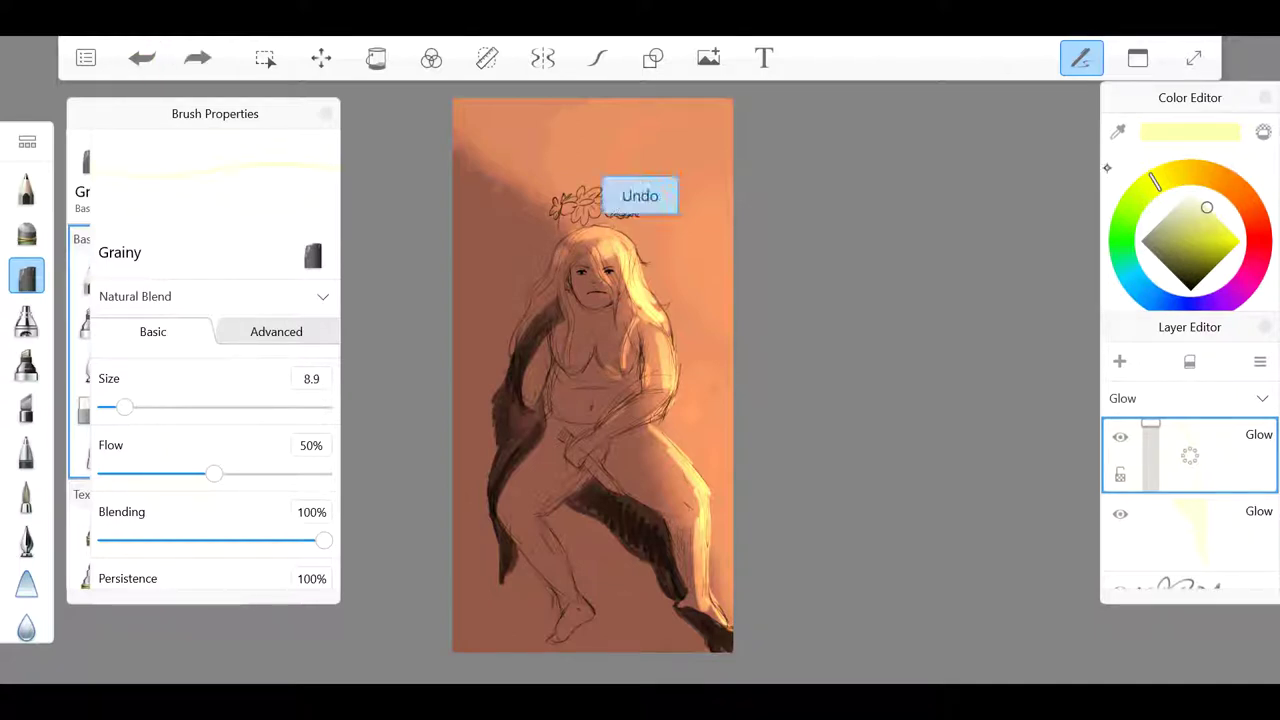
{"action": "key", "text": "ctrl+y"}
{"action": "key", "text": "ctrl+z"}
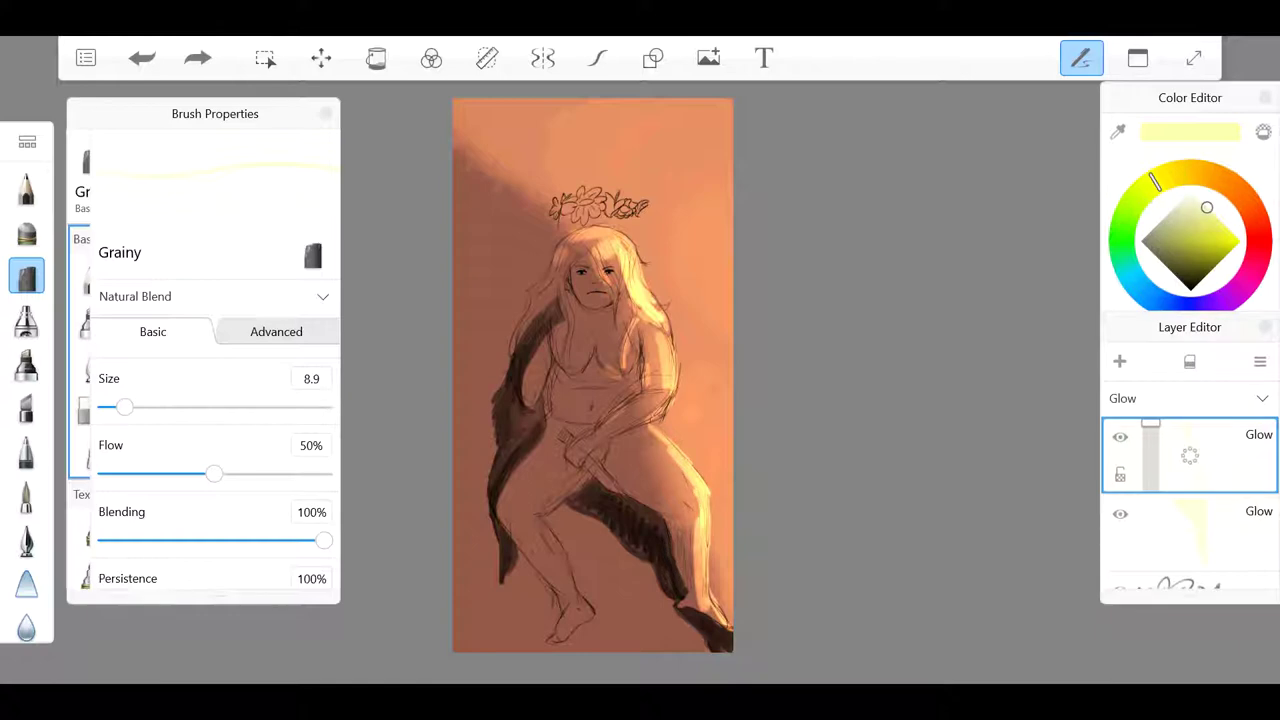
{"action": "key", "text": "ctrl+y"}
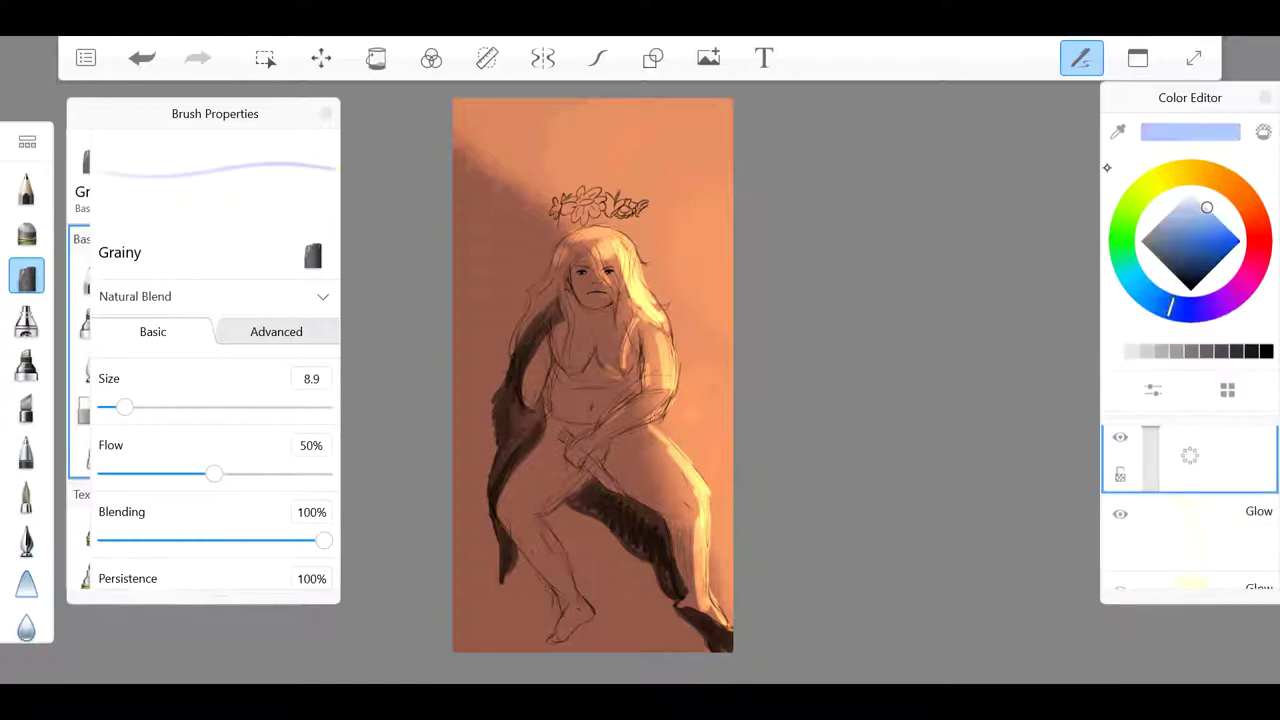
Step: Airbrush a soft dark navy shadow over the canvas's lower shaded corner on a Normal layer with the Hard Airbrush at size 472.4
{"action": "left_click_drag", "start_coordinate": [26, 560], "coordinate": [26, 384]}
{"action": "left_click", "coordinate": [26, 495]}
{"action": "mouse_move", "coordinate": [540, 620]}
{"action": "left_mouse_down"}
{"action": "mouse_move", "coordinate": [490, 560]}
{"action": "mouse_move", "coordinate": [480, 320]}
{"action": "left_mouse_up"}
{"action": "key", "text": "ctrl+z"}
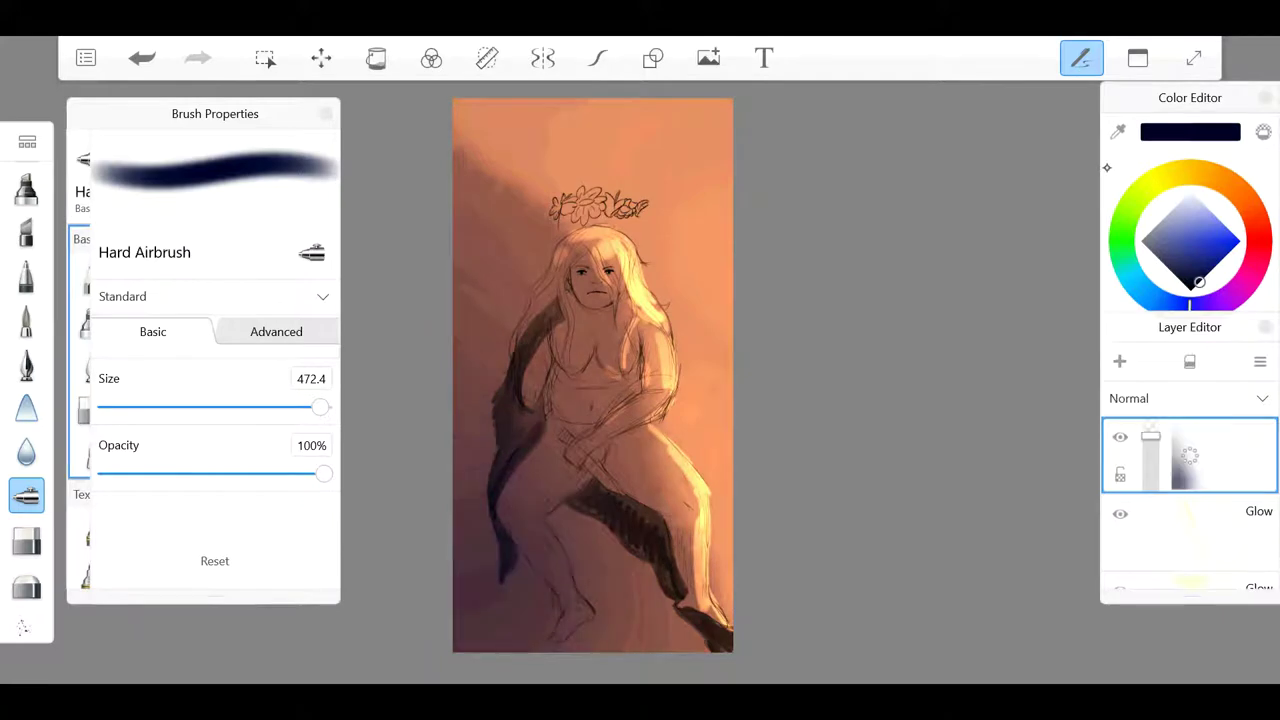
{"action": "key", "text": "ctrl+z"}
{"action": "key", "text": "ctrl+z"}
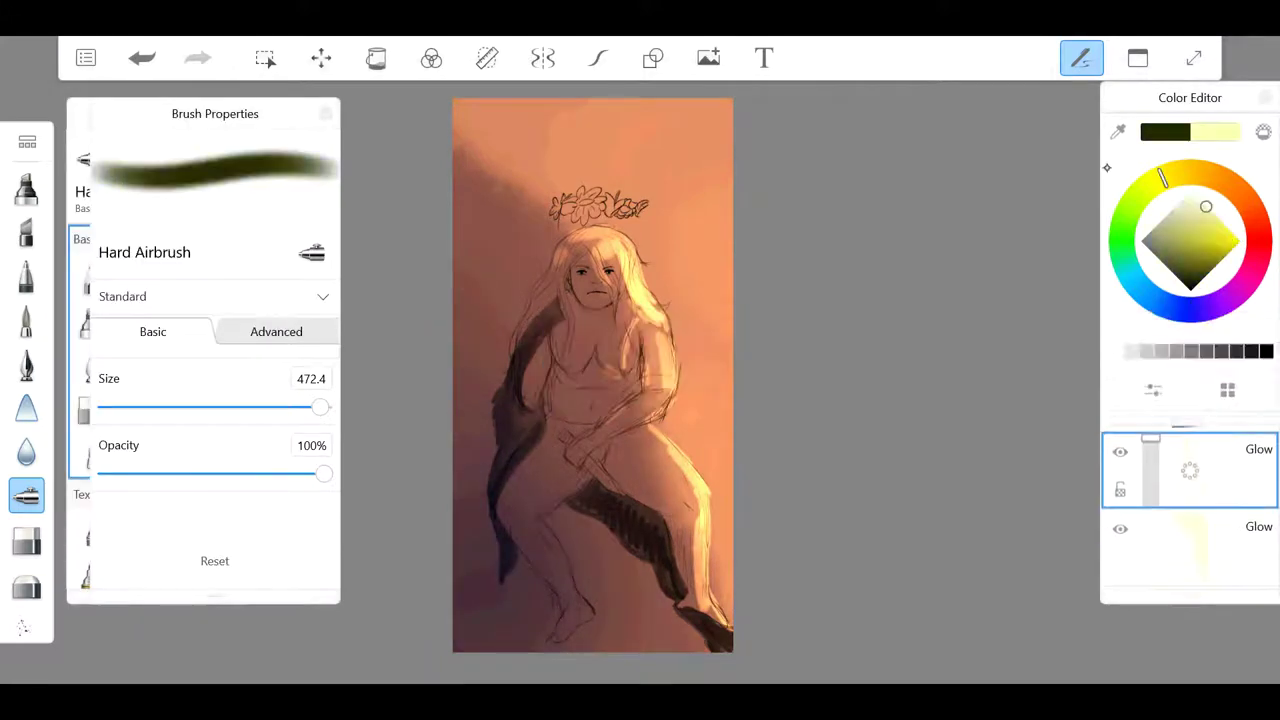
Step: Add pale yellow highlights to the lit foot and the blade on the Glow layer with the Hard Airbrush at sizes 35.4 and 11.9
{"action": "left_click_drag", "start_coordinate": [26, 540], "coordinate": [26, 440]}
{"action": "left_click_drag", "start_coordinate": [320, 407], "coordinate": [117, 407]}
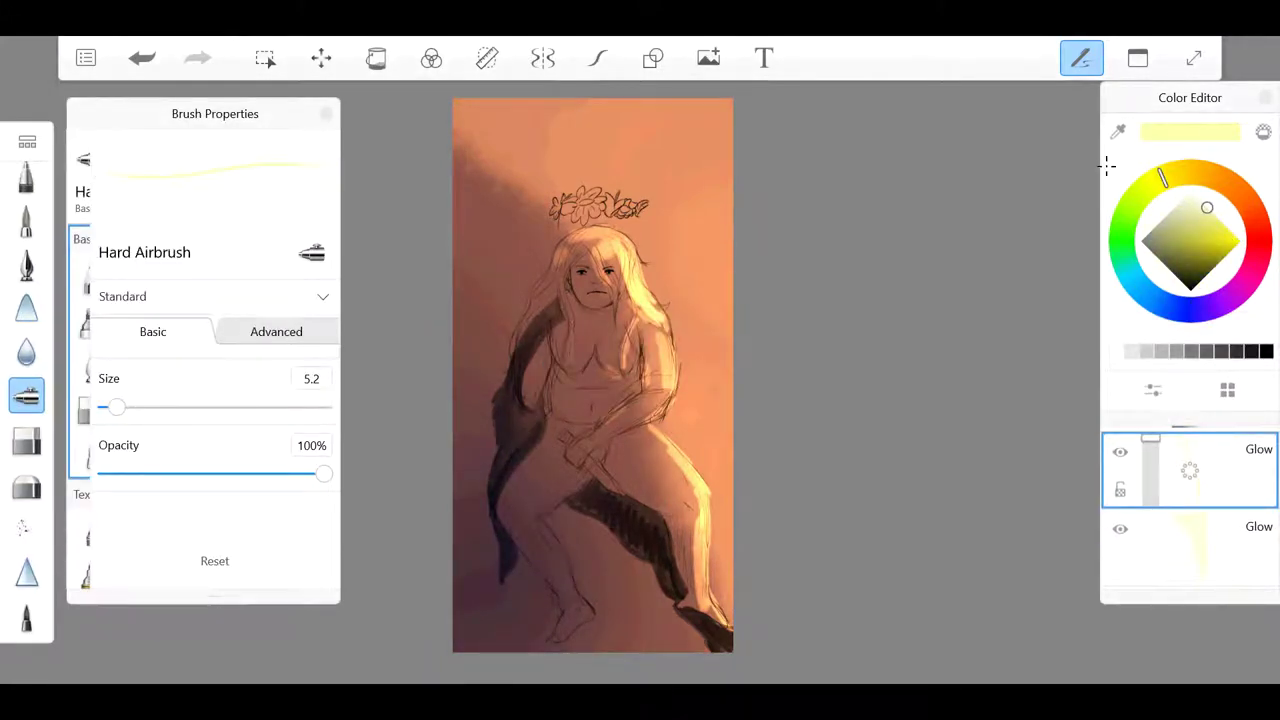
{"action": "left_click_drag", "start_coordinate": [117, 407], "coordinate": [181, 407]}
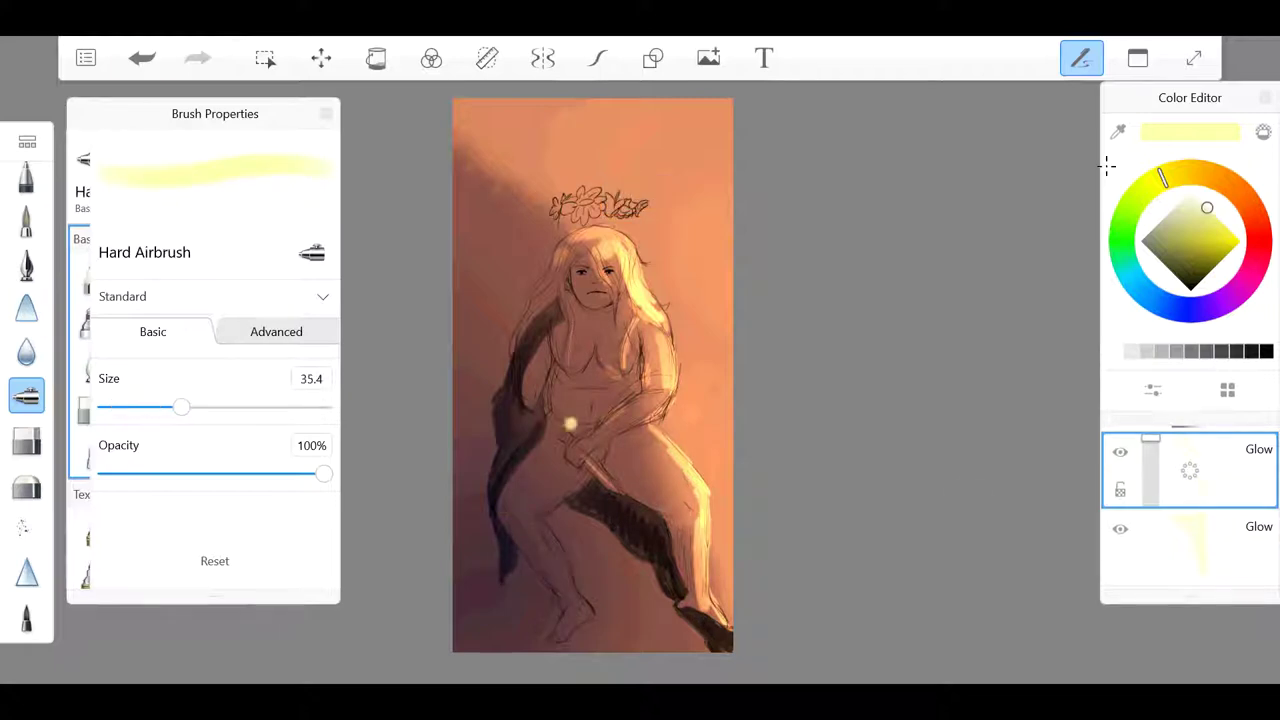
{"action": "left_click_drag", "start_coordinate": [705, 590], "coordinate": [720, 620]}
{"action": "scroll", "coordinate": [641, 170], "scroll_direction": "up", "scroll_amount": 2}
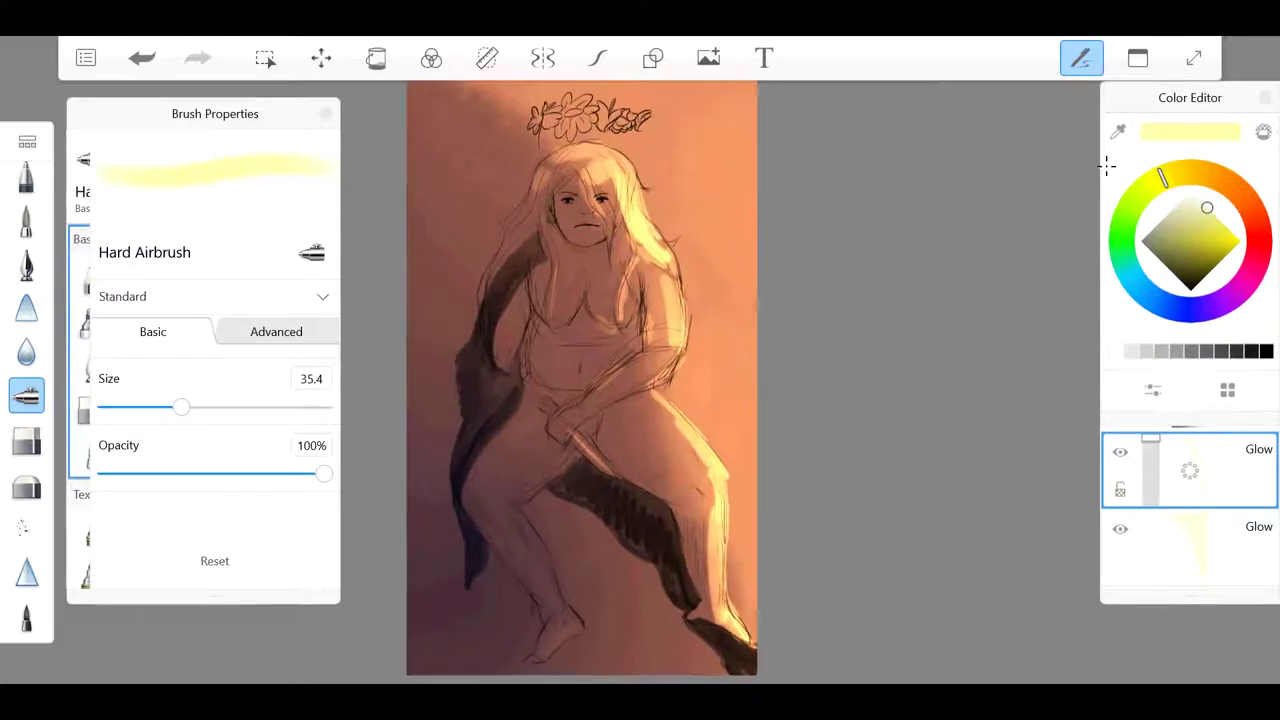
{"action": "left_click_drag", "start_coordinate": [181, 407], "coordinate": [132, 407]}
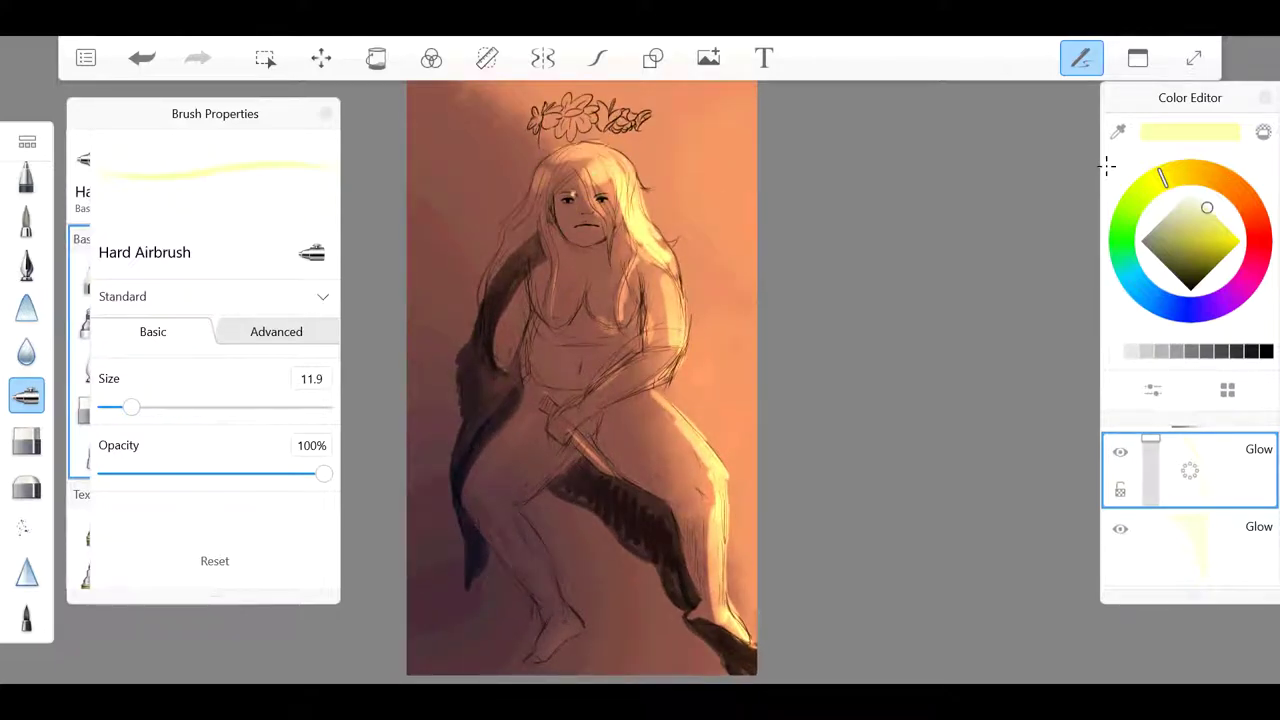
{"action": "left_click", "coordinate": [26, 440]}
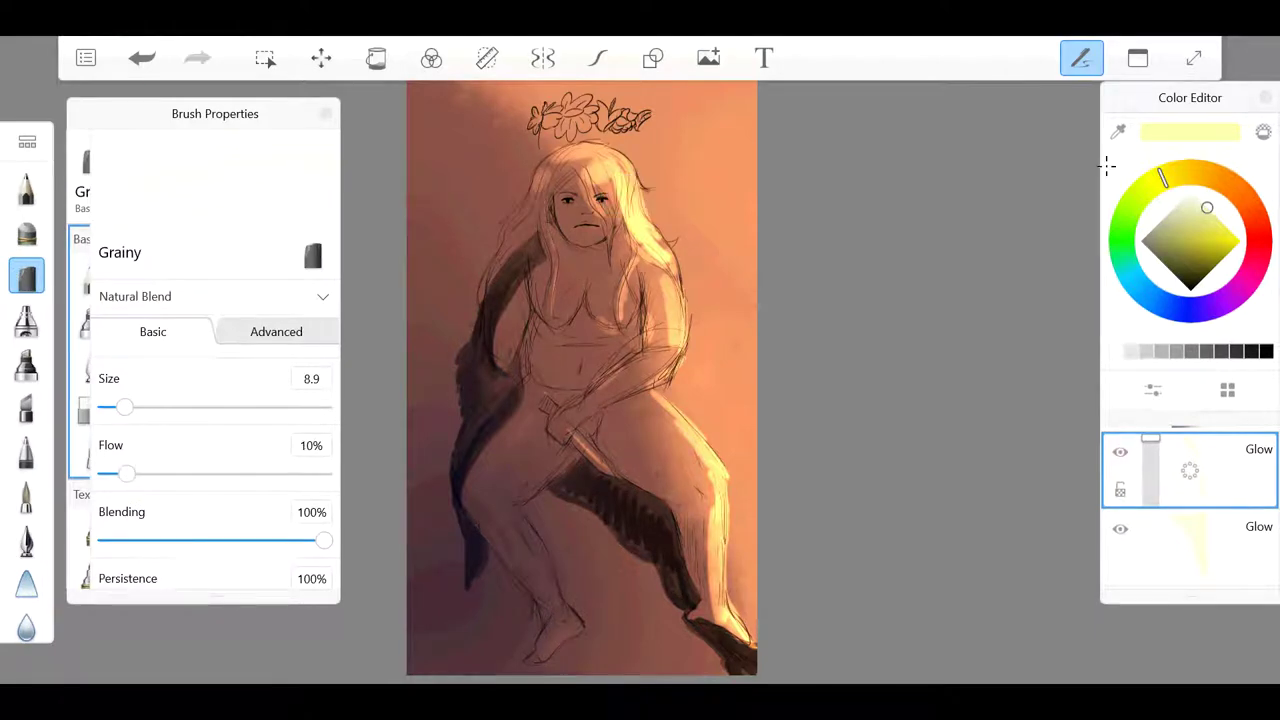
Step: Glaze soft pale yellow light over the lit thigh and leg with the Grainy brush at size 83.1 and 10% flow
{"action": "left_click_drag", "start_coordinate": [124, 407], "coordinate": [203, 407]}
{"action": "scroll", "coordinate": [580, 380], "scroll_direction": "down", "scroll_amount": 2}
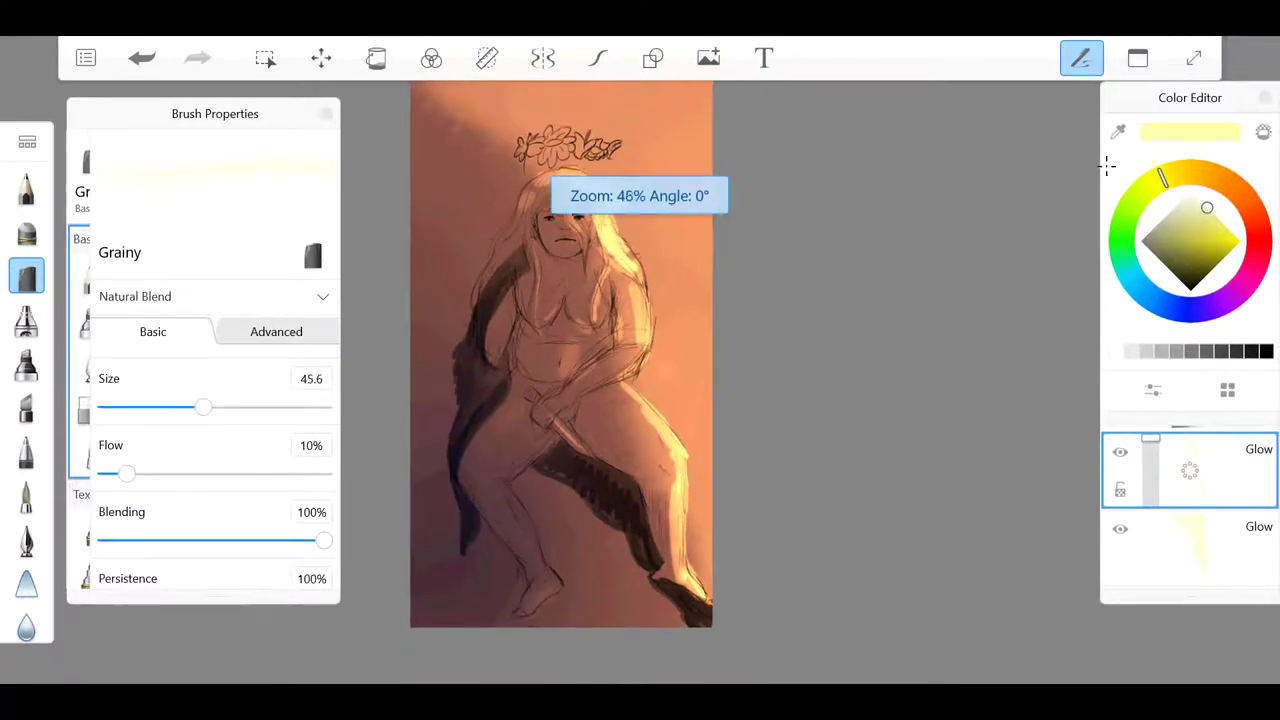
{"action": "key", "text": "ctrl+z"}
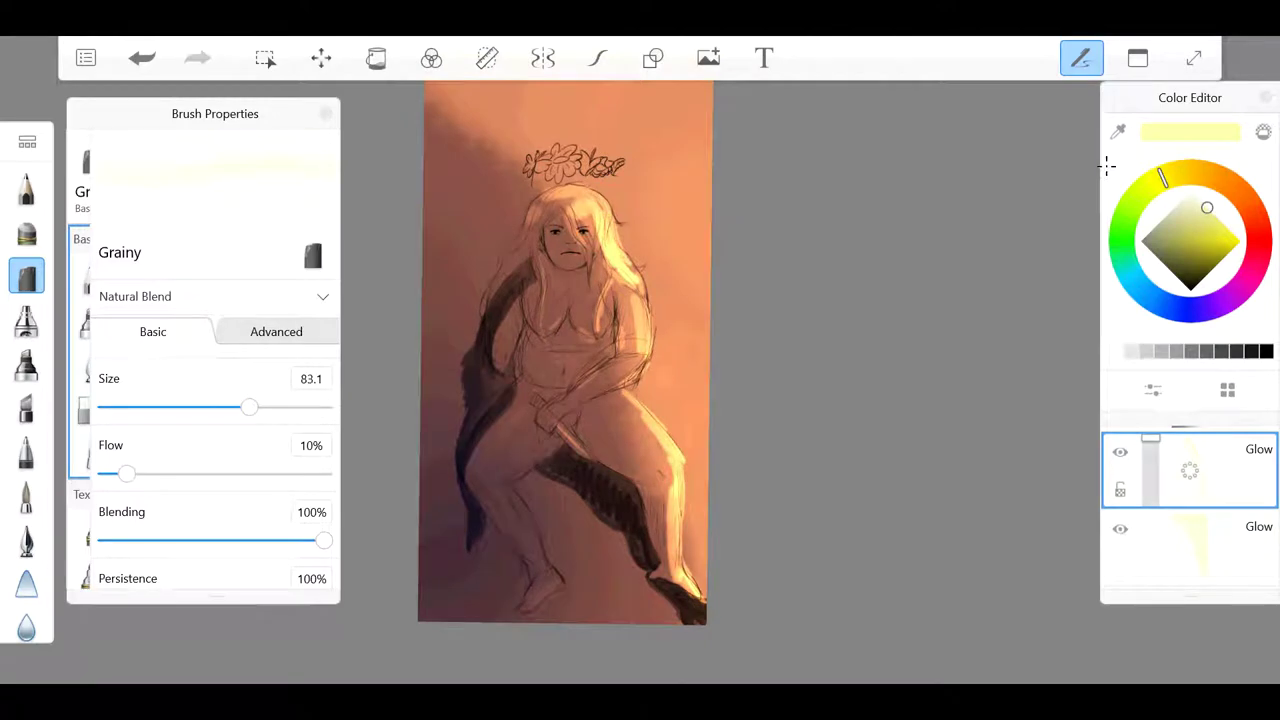
{"action": "mouse_move", "coordinate": [600, 392]}
{"action": "left_mouse_down"}
{"action": "mouse_move", "coordinate": [628, 446]}
{"action": "mouse_move", "coordinate": [648, 436]}
{"action": "mouse_move", "coordinate": [694, 580]}
{"action": "left_mouse_up"}
{"action": "left_click_drag", "start_coordinate": [692, 248], "coordinate": [702, 268]}
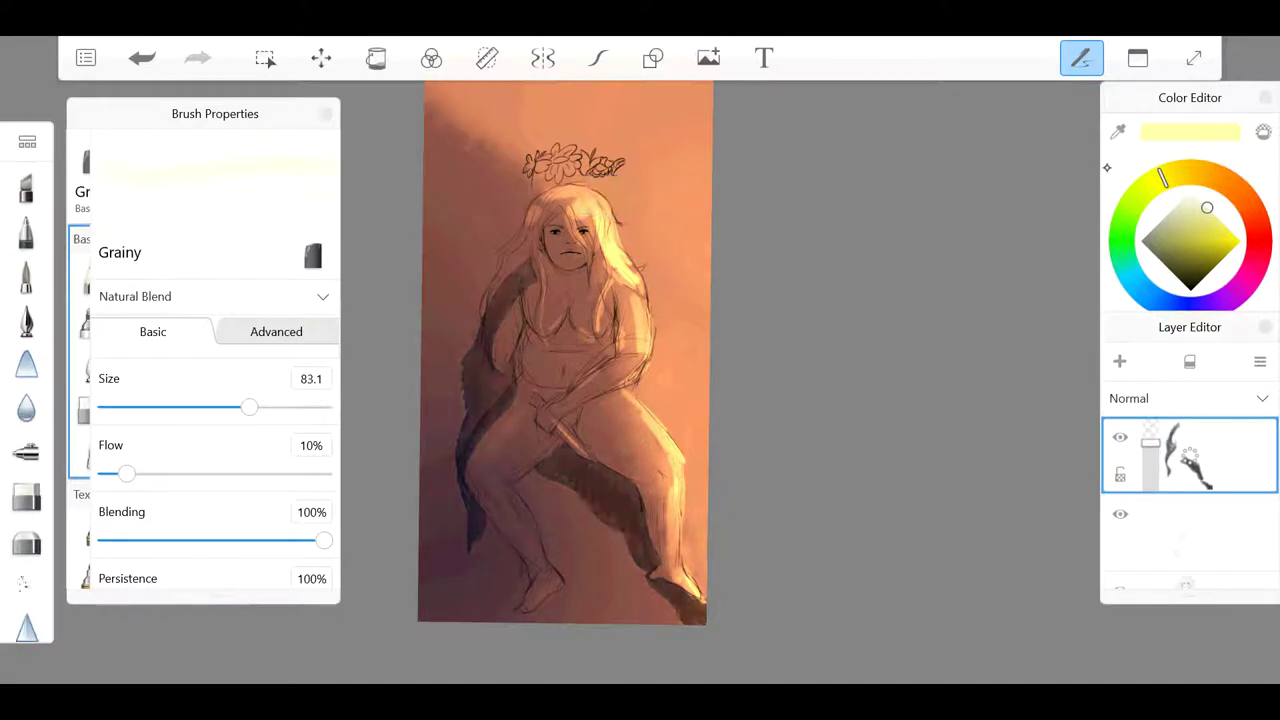
Step: Touch up the sketch layer with the Hard Eraser, and shade the figure and background in dark navy on an Overlay layer
{"action": "key", "text": "e"}
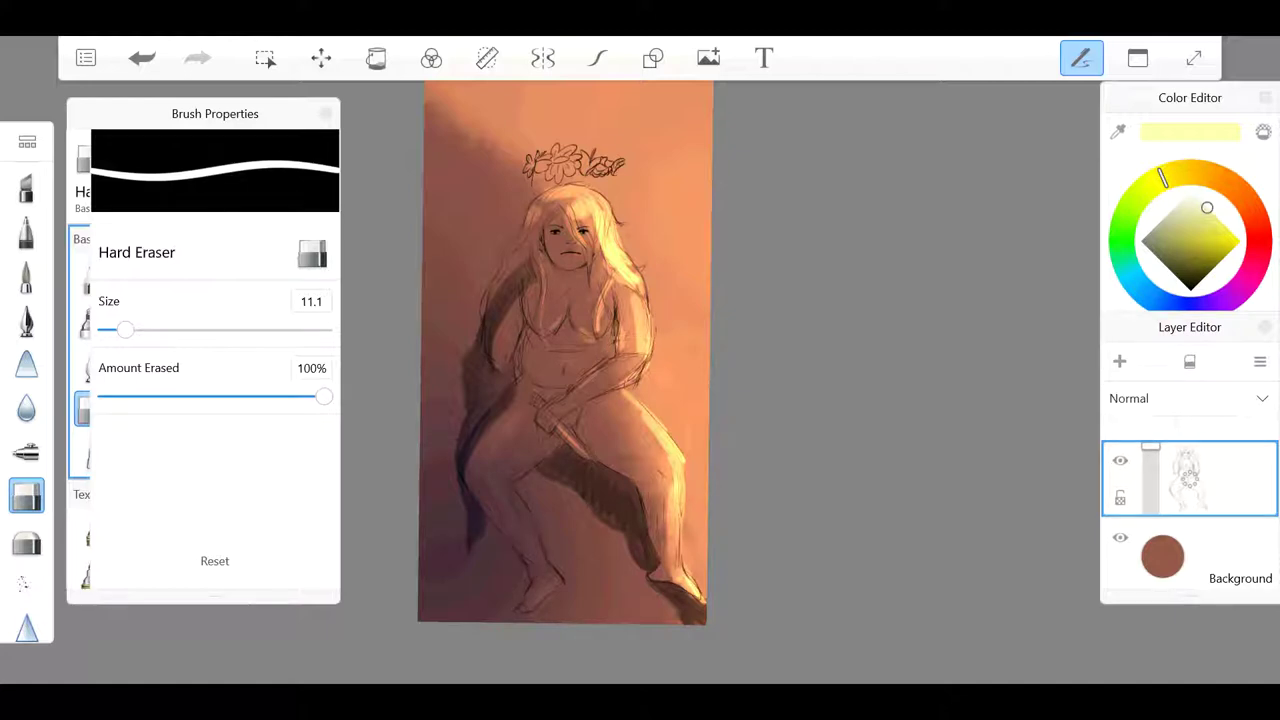
{"action": "key", "text": "ctrl+z"}
{"action": "key", "text": "e"}
{"action": "key", "text": "]"}
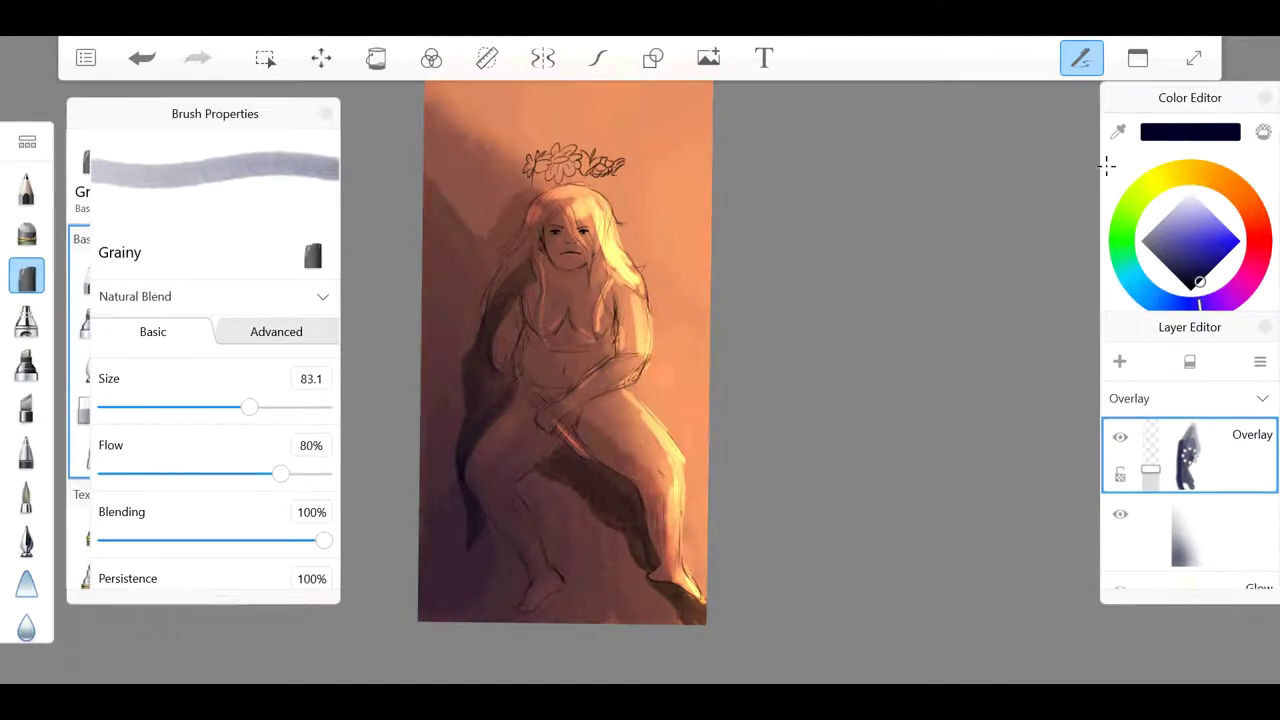
Step: Soften the Overlay shadow's edges with the Soft Eraser at size 169.2 and build it back up with the Hard Airbrush at size 250.1
{"action": "key", "text": "e"}
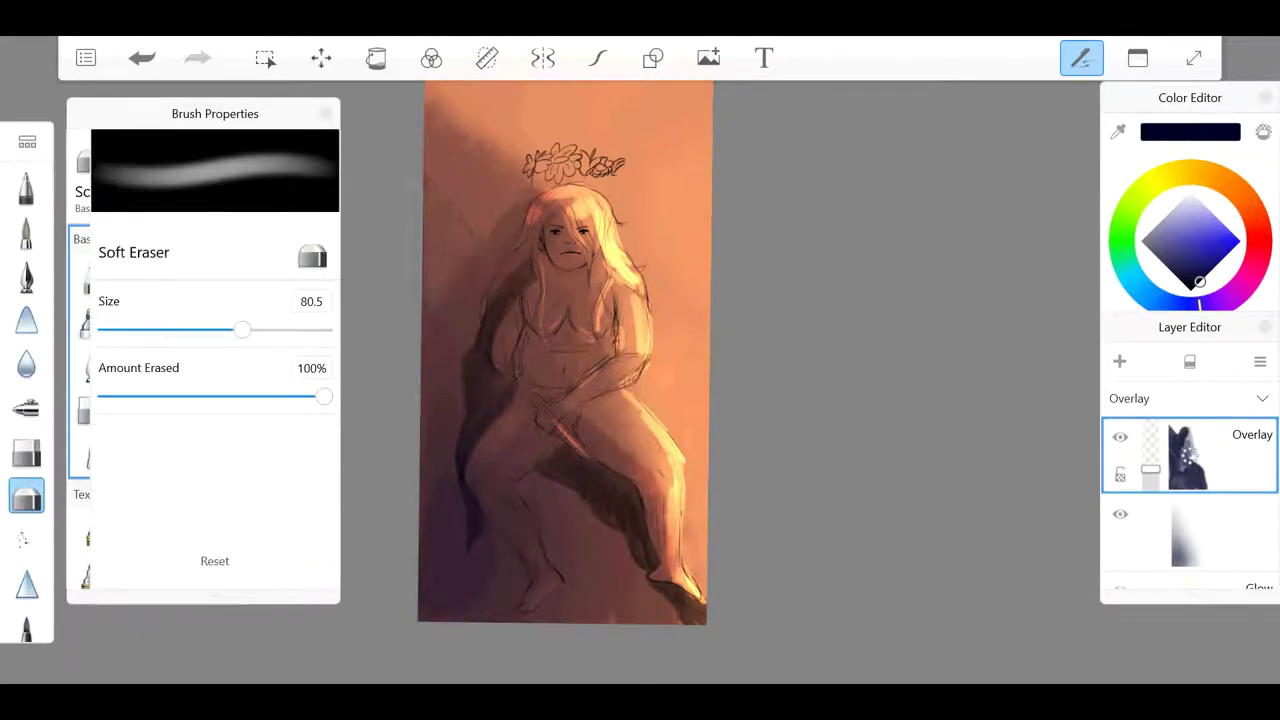
{"action": "key", "text": "bracketright"}
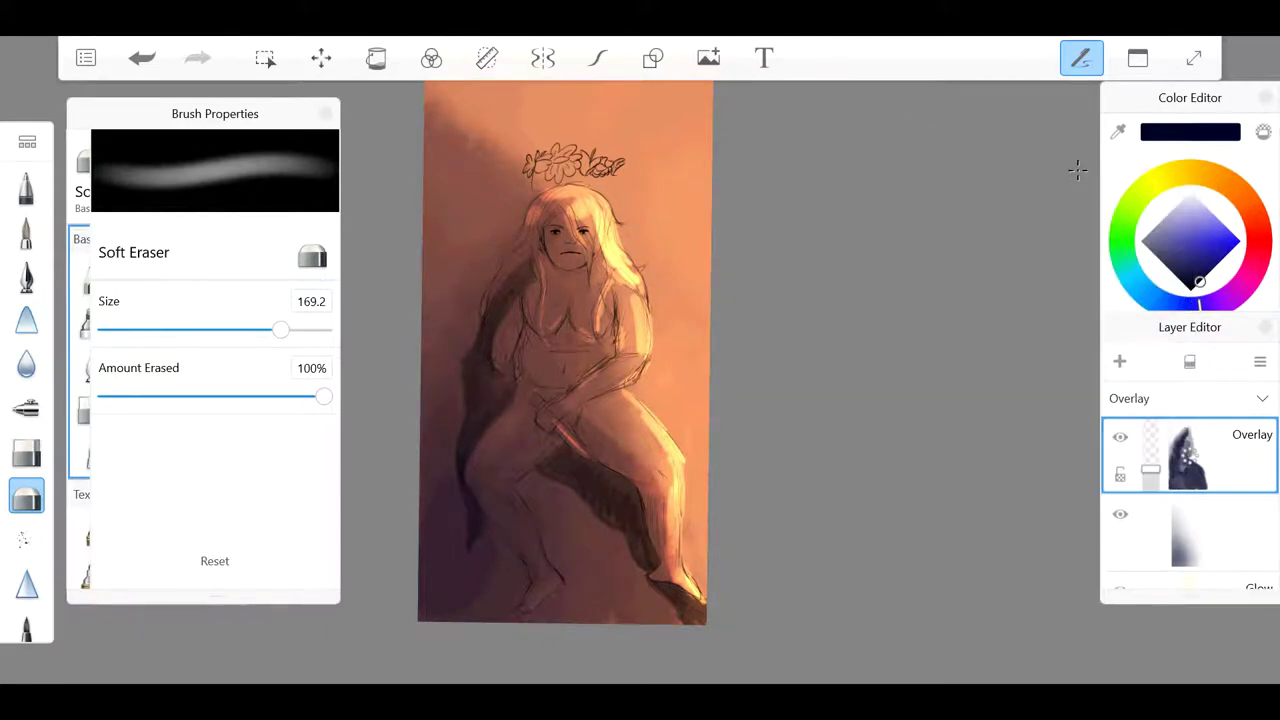
{"action": "key", "text": "a"}
{"action": "key", "text": "bracketright"}
{"action": "key", "text": "bracketright"}
{"action": "key", "text": "bracketright"}
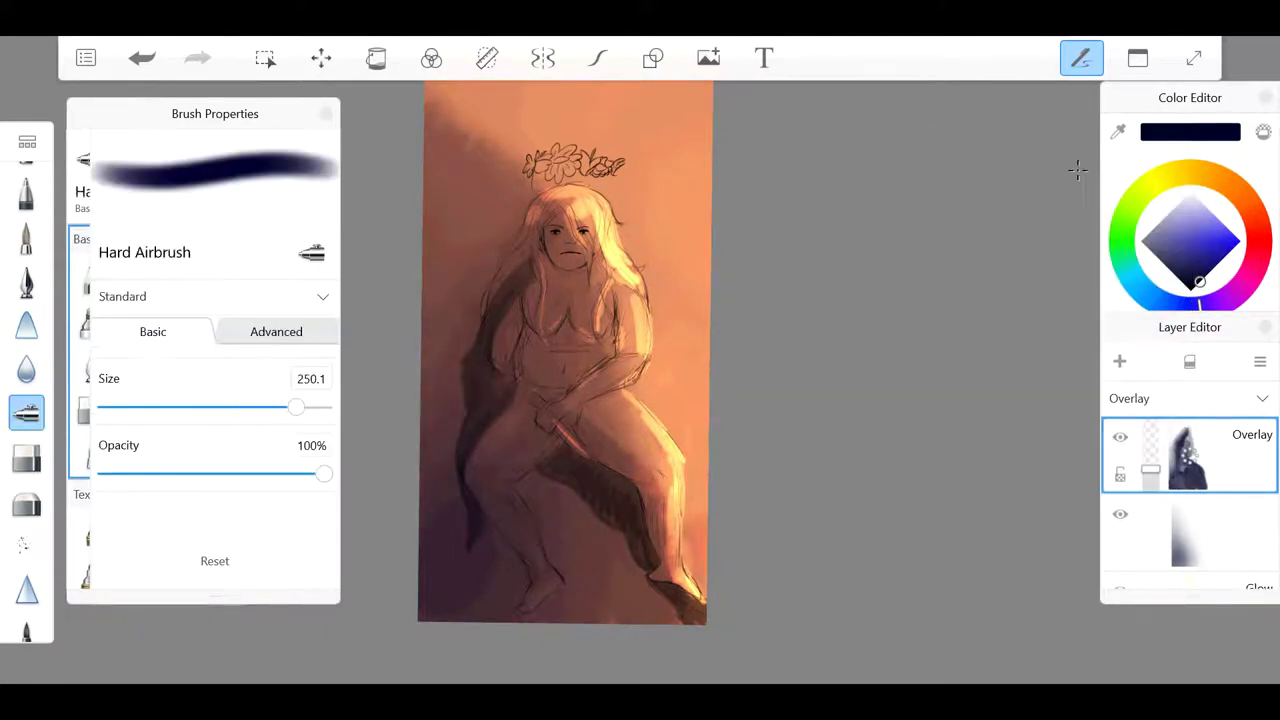
Step: Erase small areas of the Overlay shadow around the figure with the Soft Eraser at size 10.0
{"action": "key", "text": "e"}
{"action": "key", "text": "bracketleft"}
{"action": "key", "text": "bracketleft"}
{"action": "key", "text": "bracketleft"}
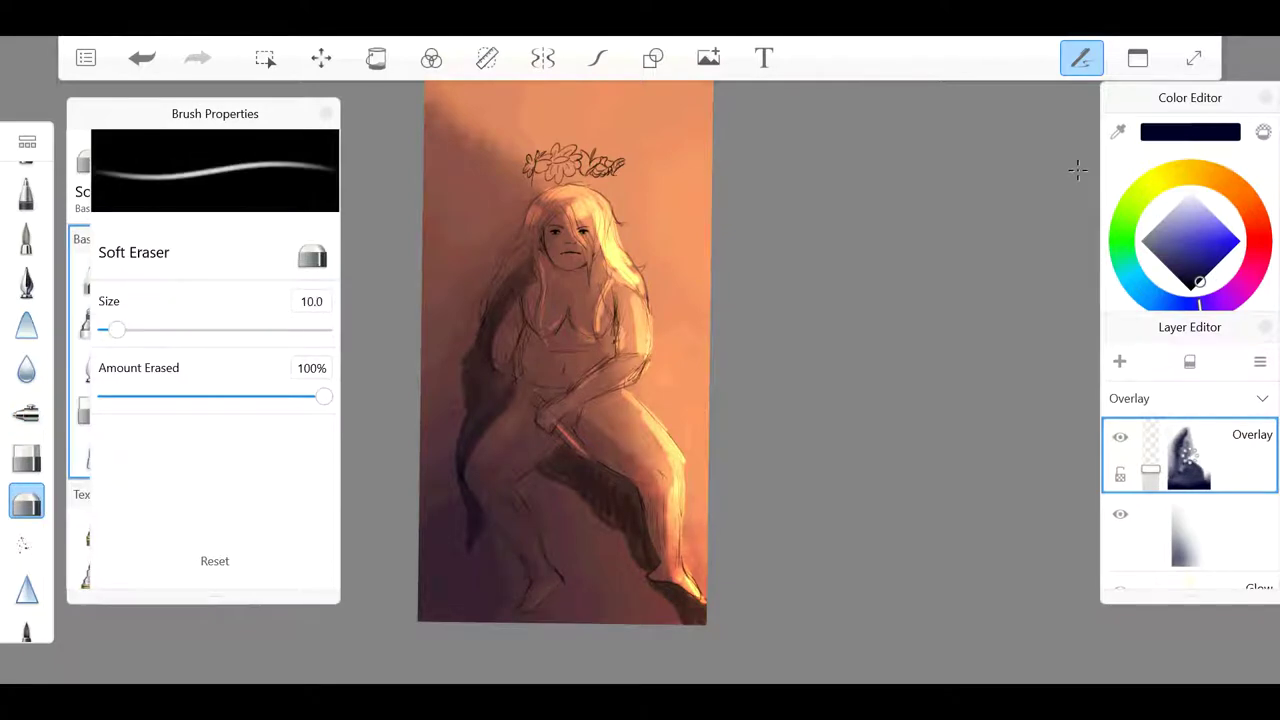
Step: Refine the Overlay shading with the Grainy brush at size 11.3, and draw fine dark navy lines over the figure on a Normal layer at size 3.9
{"action": "key", "text": "p"}
{"action": "key", "text": "ctrl+equal"}
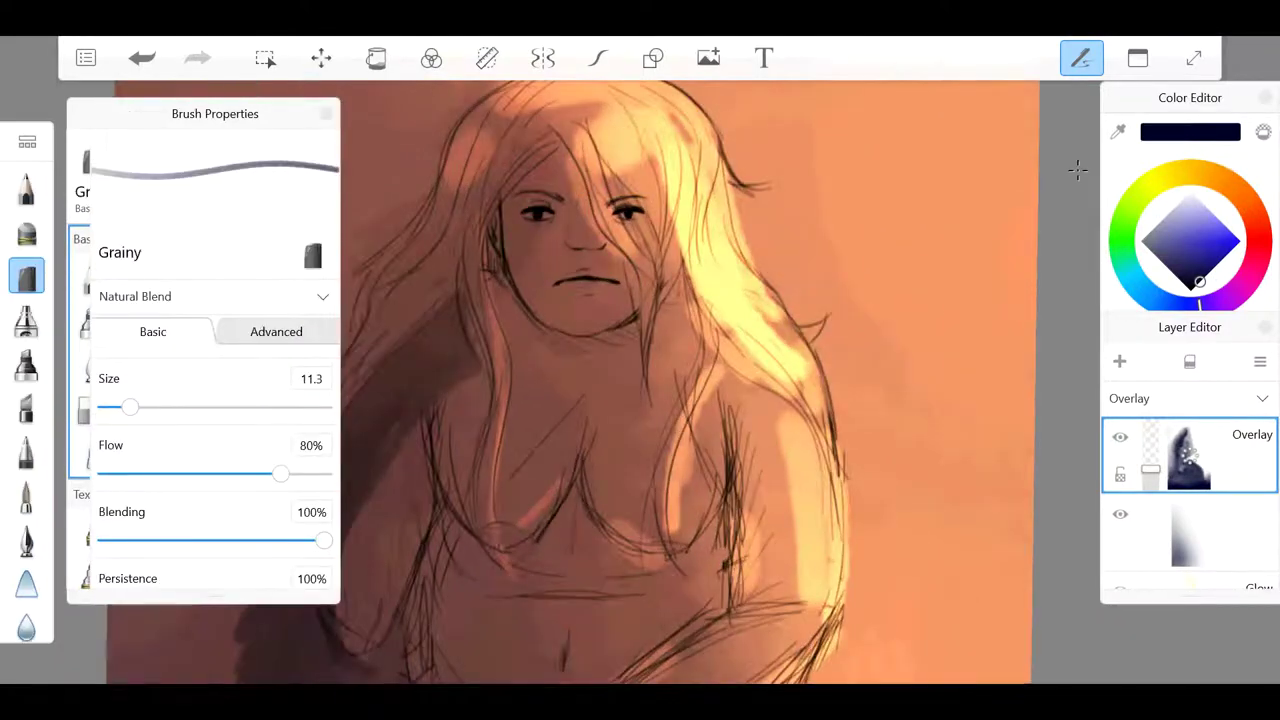
{"action": "key", "text": "ctrl+minus"}
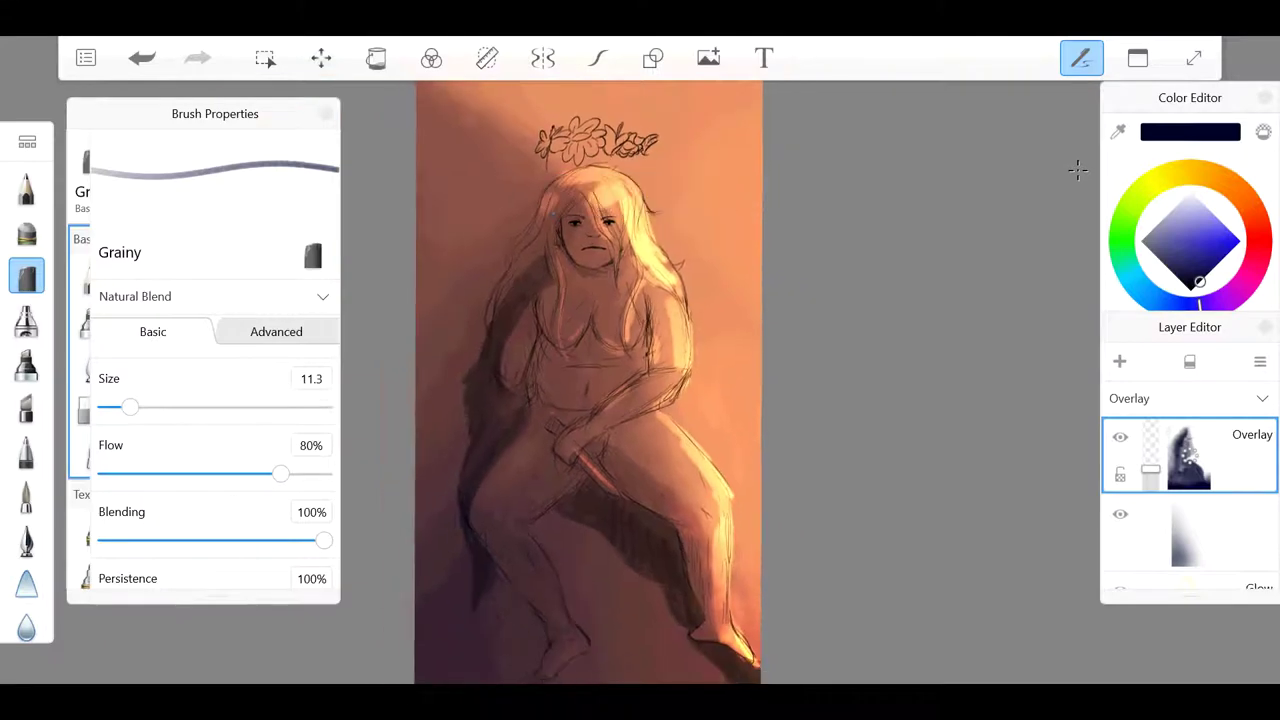
{"action": "key", "text": "bracketleft"}
{"action": "key", "text": "ctrl+shift+n"}
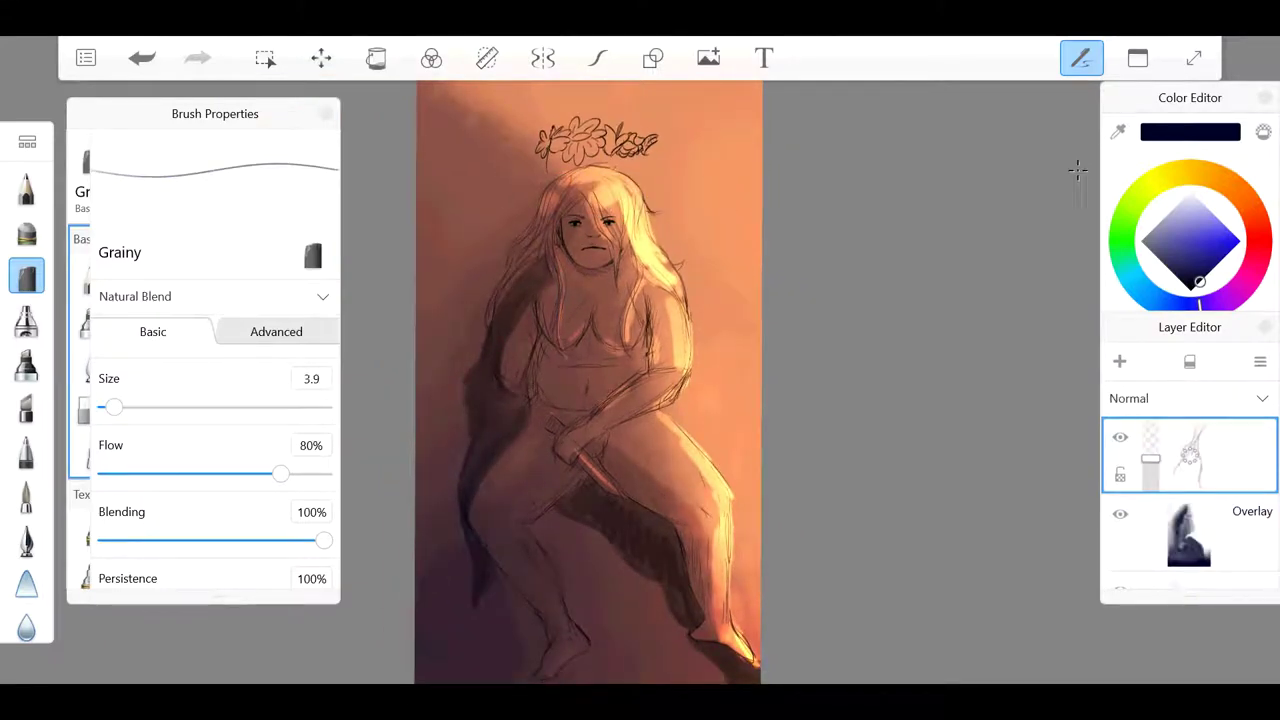
Step: Add another Overlay layer and paint dark shading along the hair strands with the Grainy brush, ending with dark reddish brown at size 21.7
{"action": "scroll", "coordinate": [1080, 166], "scroll_direction": "down", "scroll_amount": 2}
{"action": "scroll", "coordinate": [1080, 166], "scroll_direction": "down", "scroll_amount": 1}
{"action": "scroll", "coordinate": [1078, 172], "scroll_direction": "down", "scroll_amount": 3}
{"action": "scroll", "coordinate": [1078, 172], "scroll_direction": "down", "scroll_amount": 4}
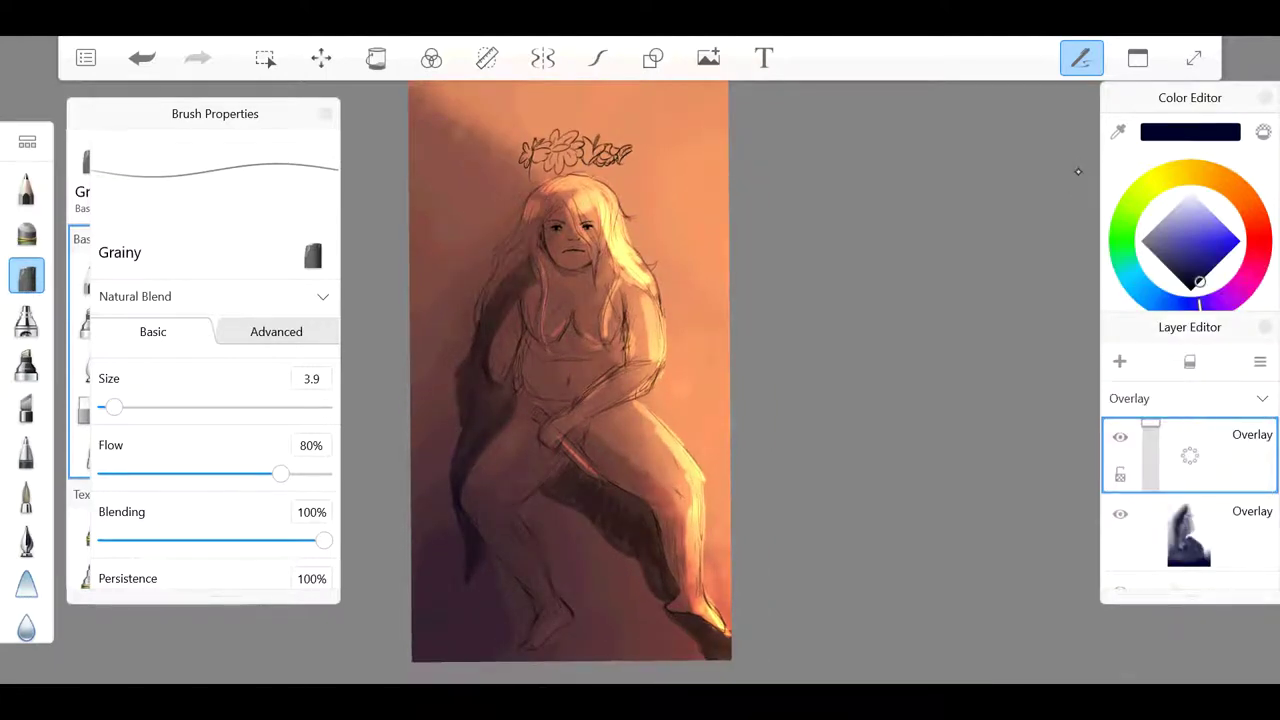
{"action": "scroll", "coordinate": [1078, 171], "scroll_direction": "up", "scroll_amount": 4}
{"action": "scroll", "coordinate": [1078, 171], "scroll_direction": "down", "scroll_amount": 3}
{"action": "key", "text": "ctrl+z"}
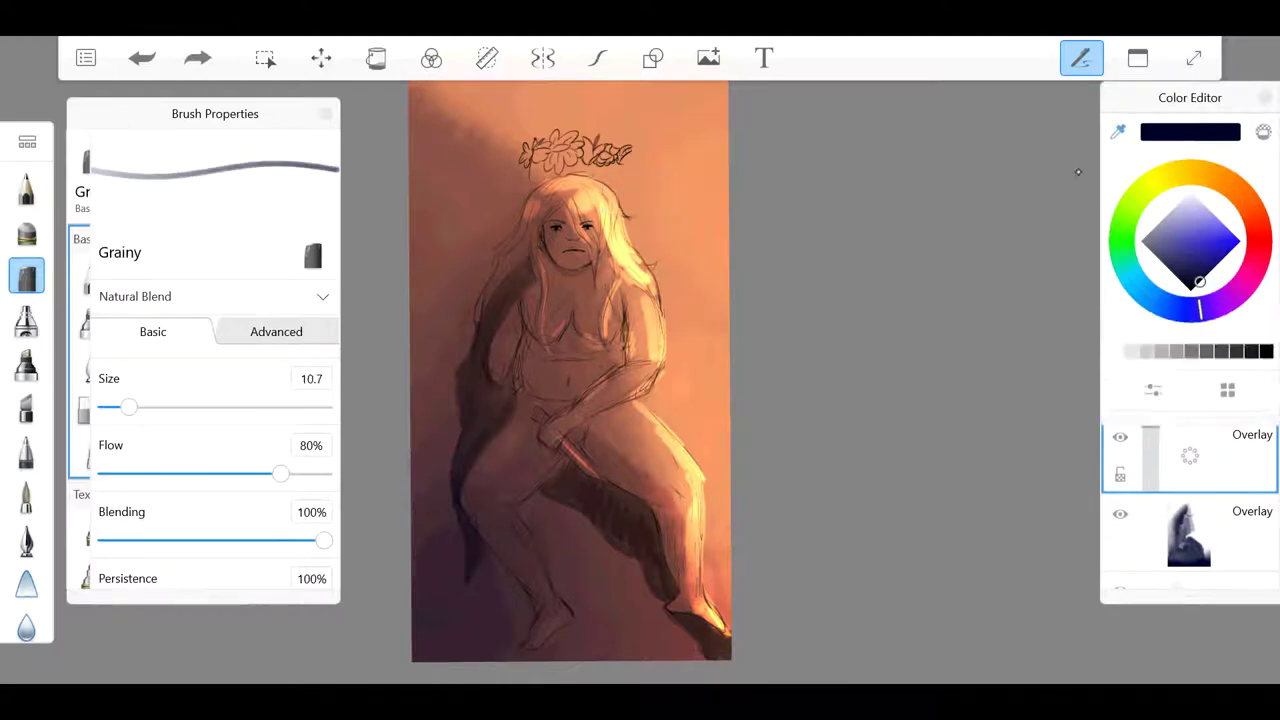
{"action": "scroll", "coordinate": [1078, 171], "scroll_direction": "up", "scroll_amount": 2}
{"action": "key", "text": "ctrl+y"}
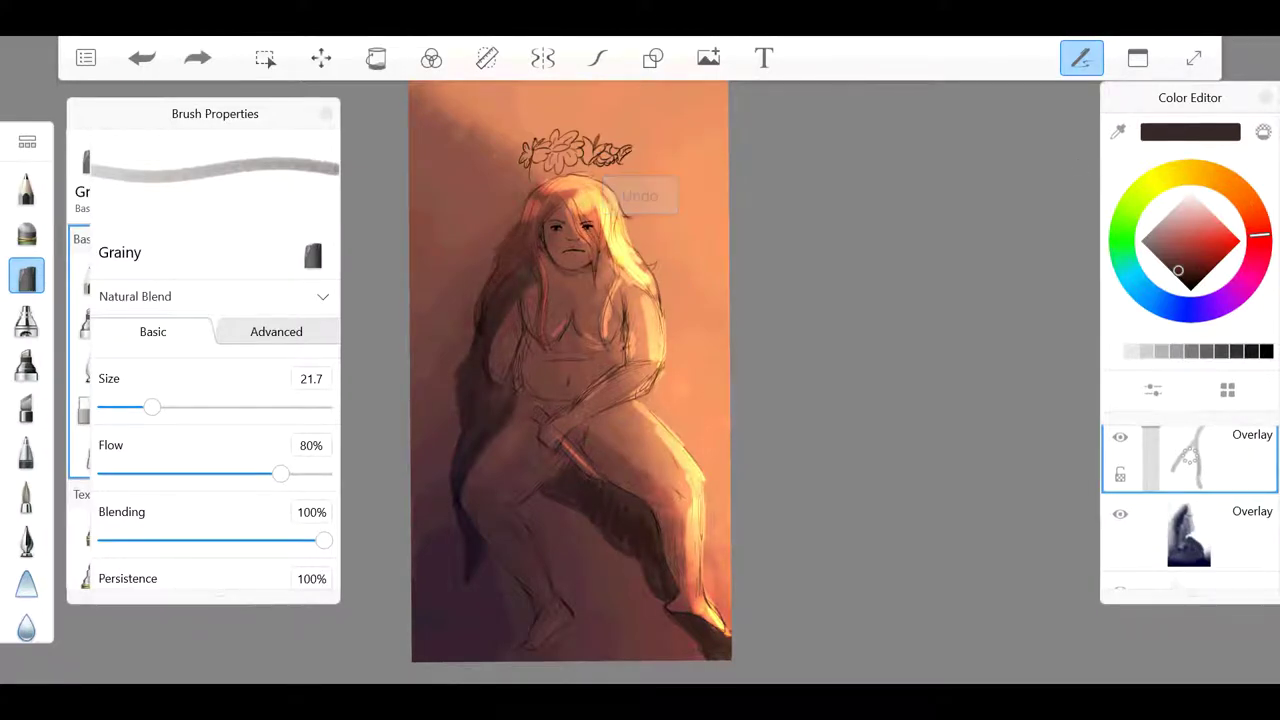
Step: Refine the Overlay hair shading with the Grainy brush at size 6.6, the Soft Eraser at 14.6 and near-black Hard Airbrush strands at 4.4
{"action": "key", "text": "["}
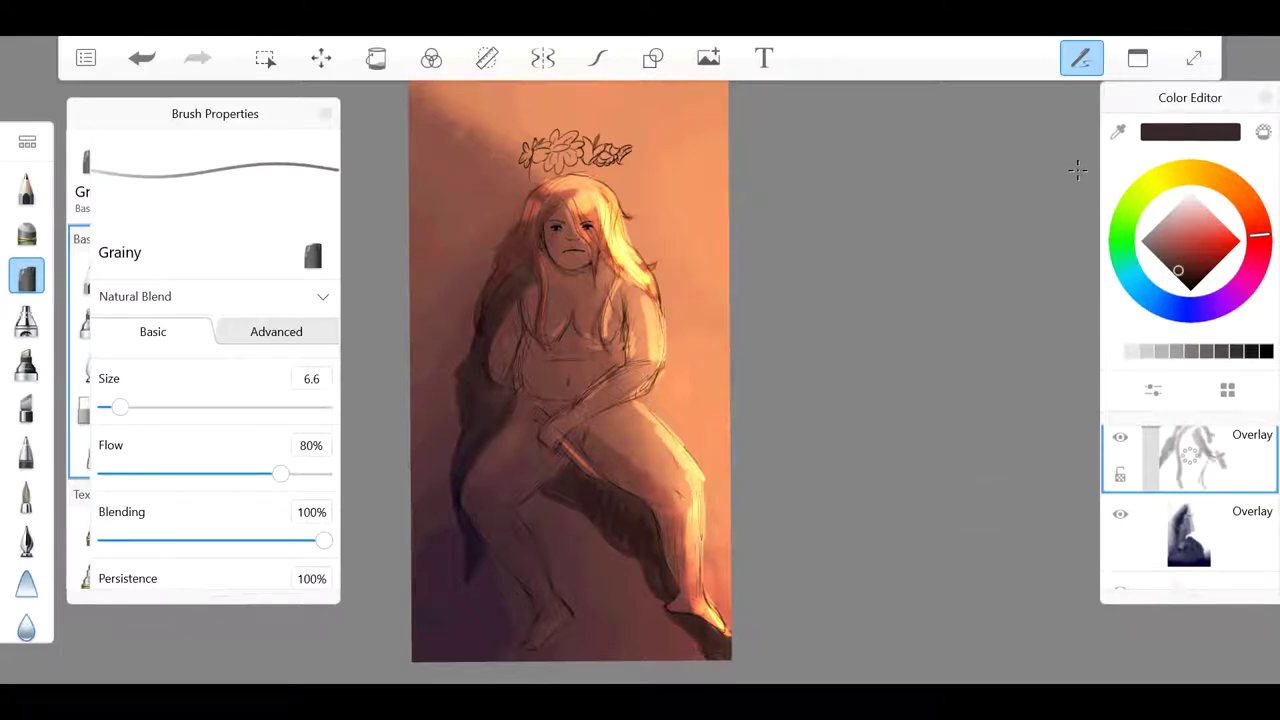
{"action": "key", "text": "e"}
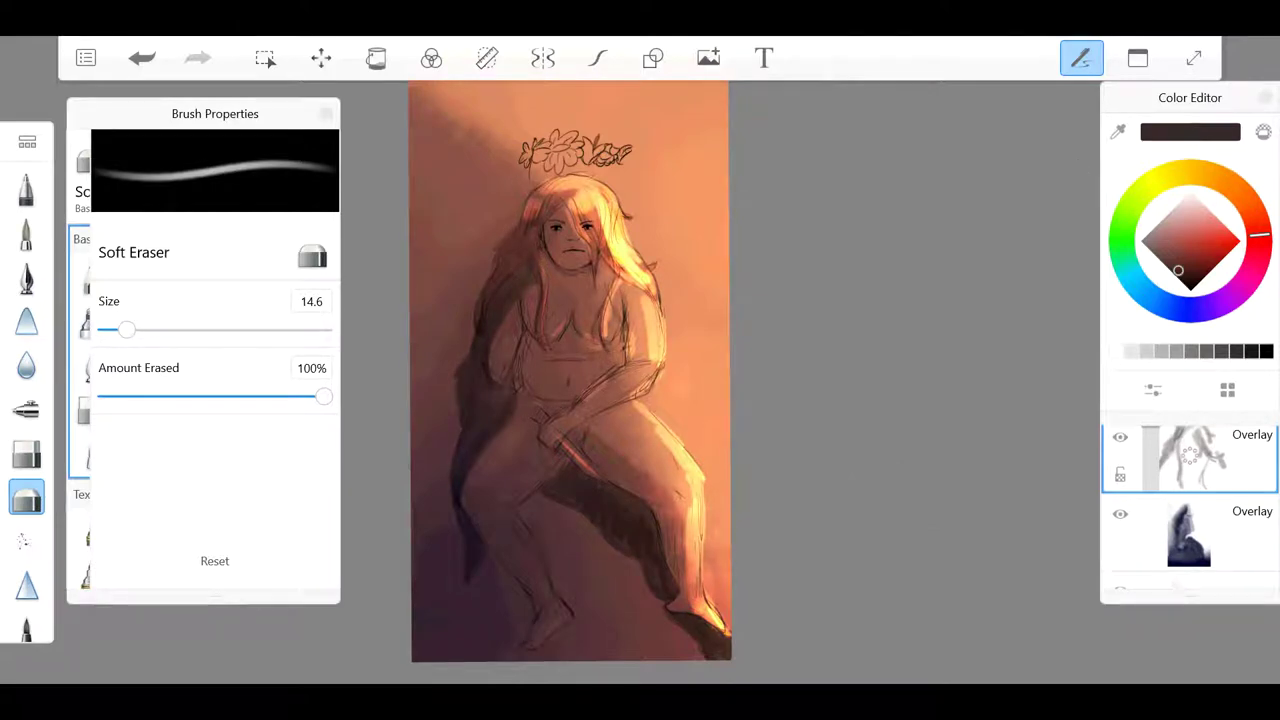
{"action": "key", "text": "e"}
{"action": "key", "text": "a"}
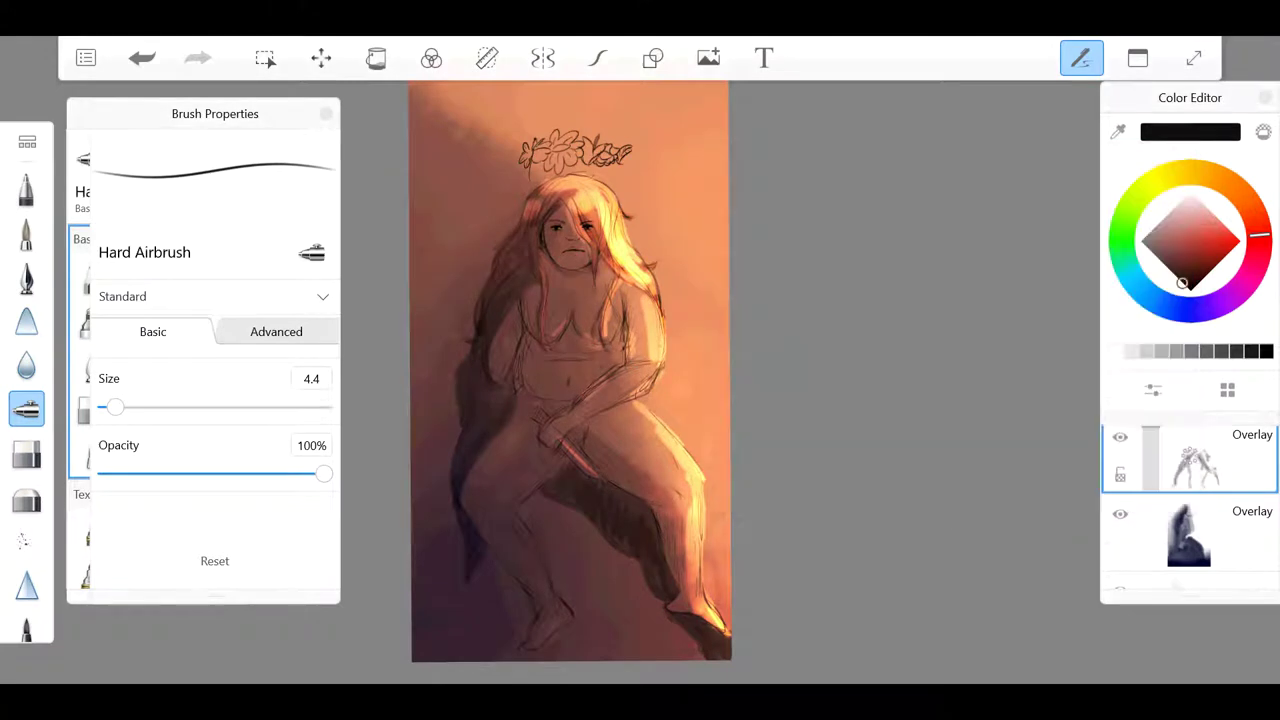
{"action": "key", "text": "bracketright"}
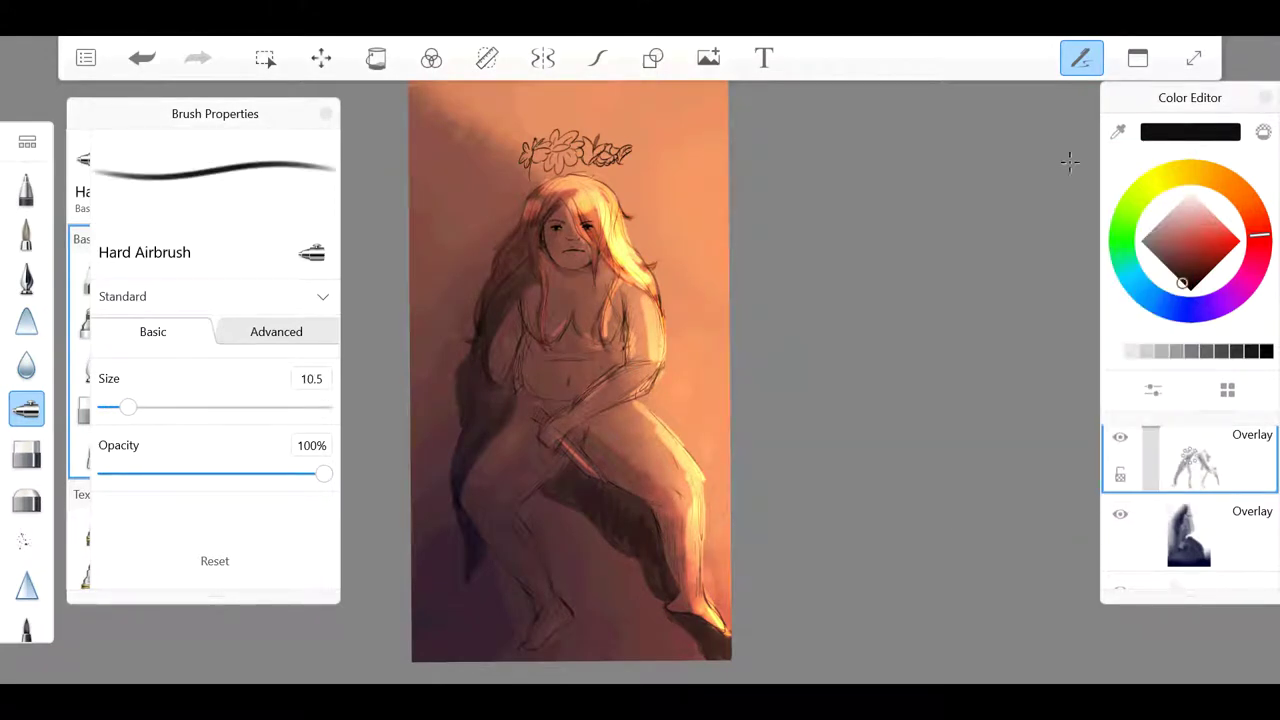
Step: Add a Normal layer and scatter freckles over the figure's face and skin with the Scattered Freckles brush, varying its size
{"action": "key", "text": "ctrl+l"}
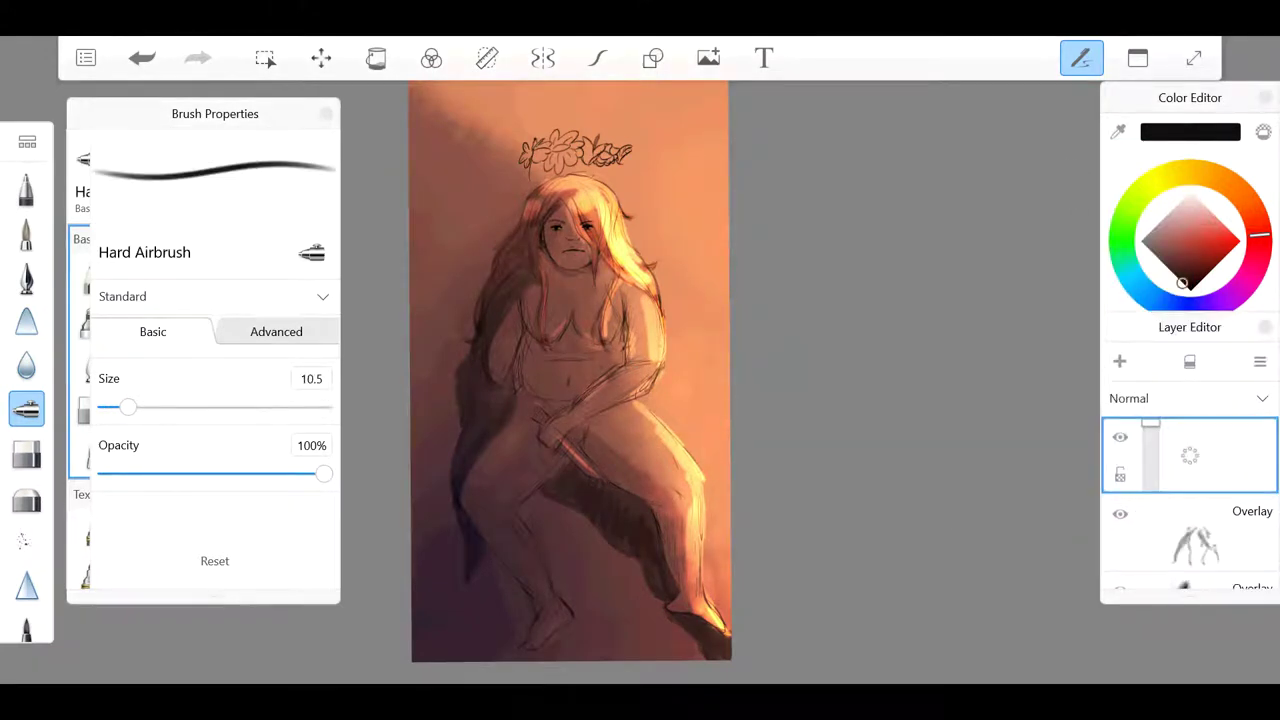
{"action": "key", "text": "b"}
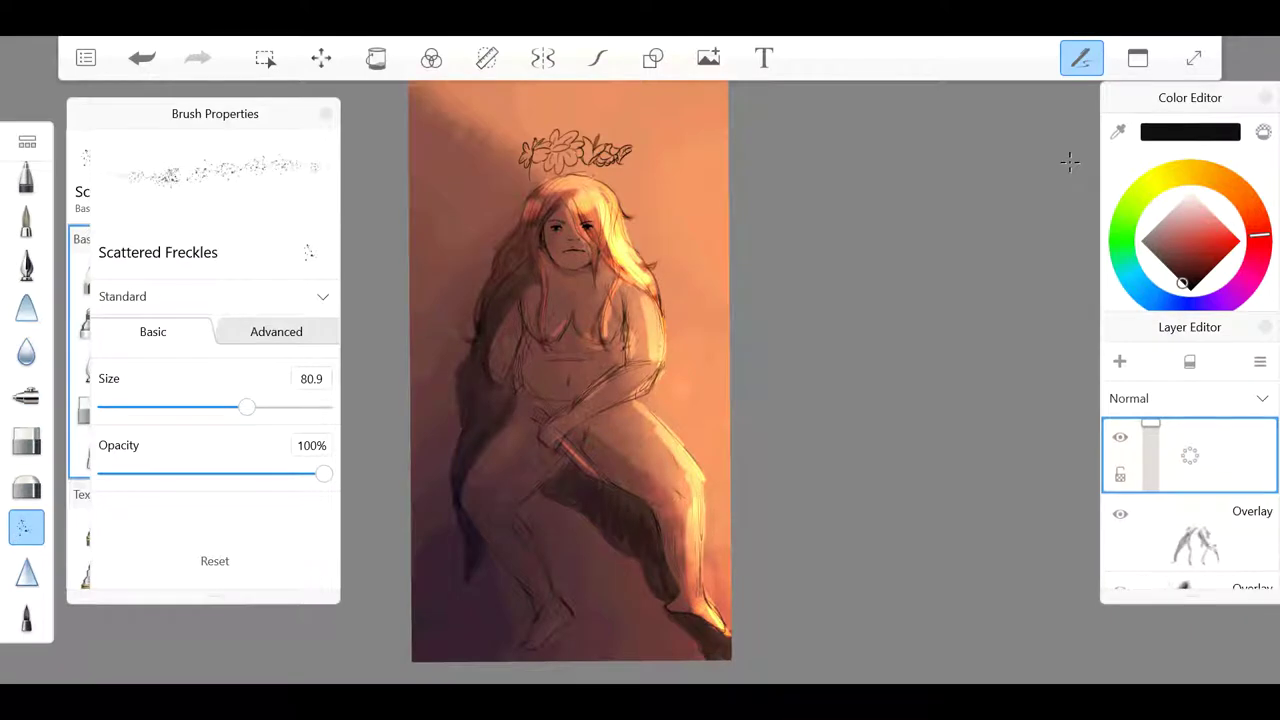
{"action": "key", "text": "bracketright"}
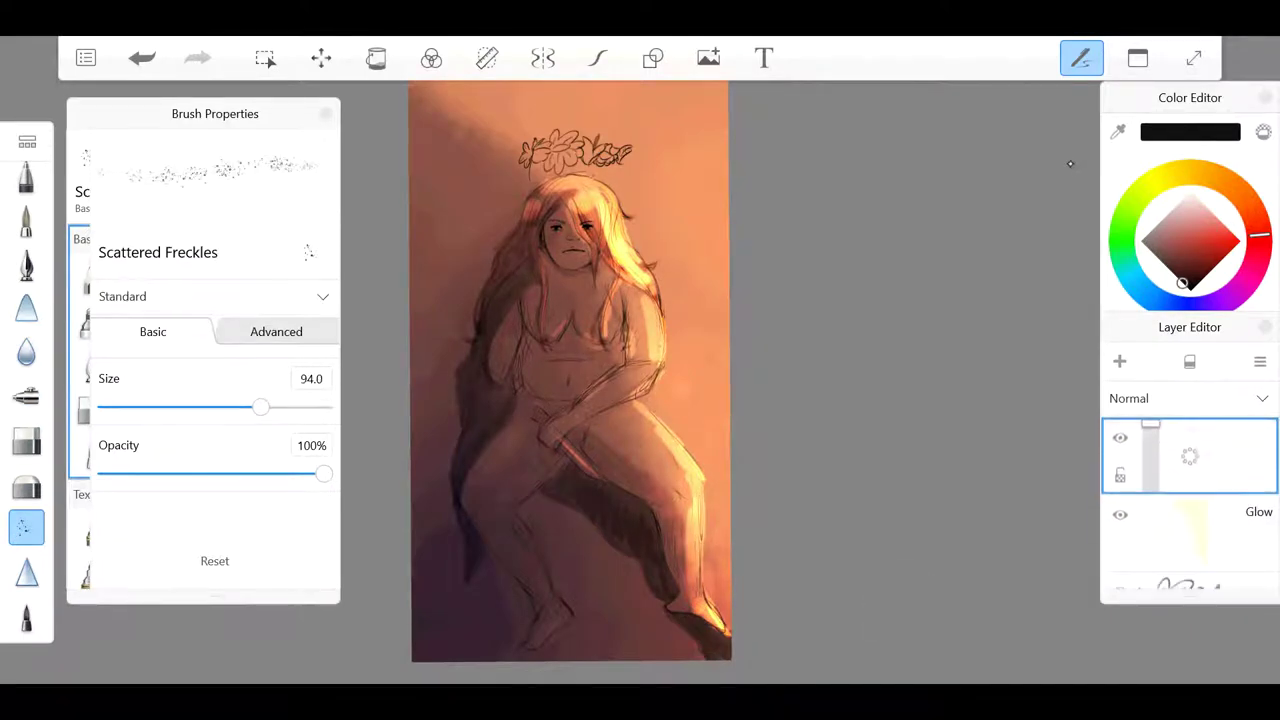
{"action": "key", "text": "bracketright"}
{"action": "key", "text": "bracketright"}
{"action": "key", "text": "bracketright"}
{"action": "key", "text": "bracketright"}
{"action": "key", "text": "bracketleft"}
{"action": "key", "text": "bracketleft"}
{"action": "key", "text": "bracketleft"}
{"action": "key", "text": "bracketleft"}
{"action": "key", "text": "bracketleft"}
{"action": "key", "text": "bracketleft"}
{"action": "key", "text": "bracketleft"}
{"action": "key", "text": "bracketright"}
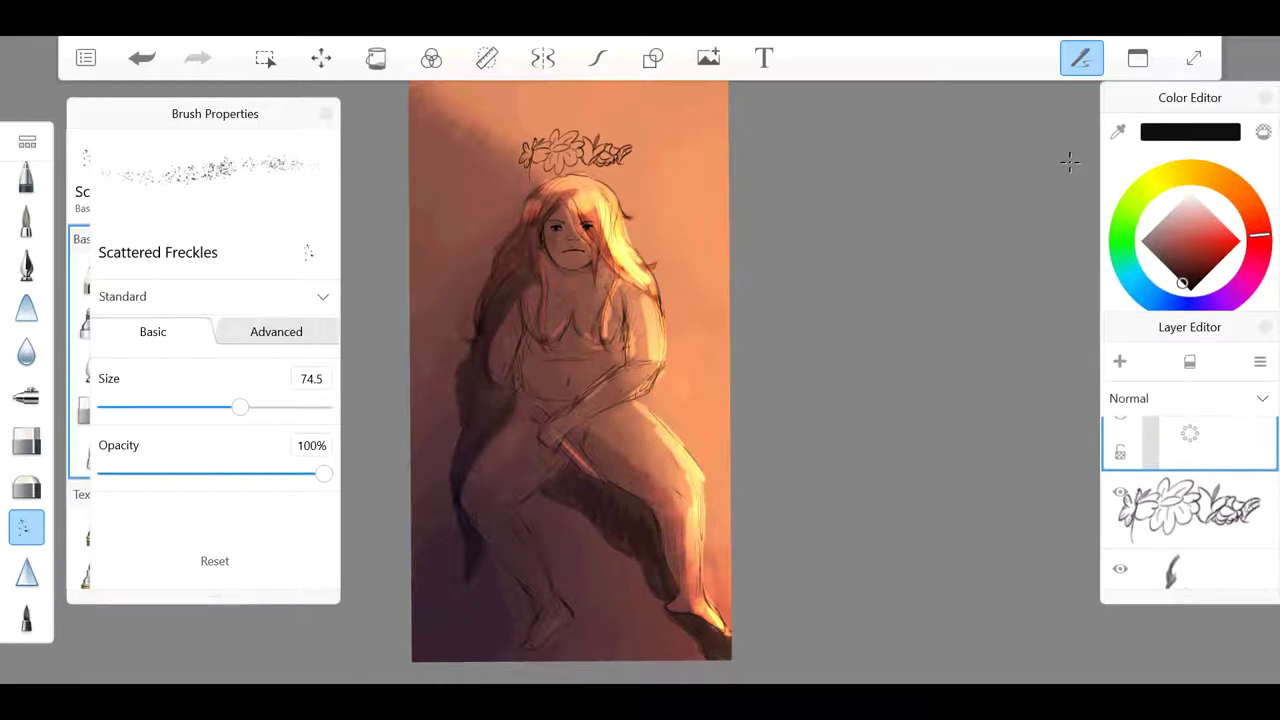
{"action": "key", "text": "]"}
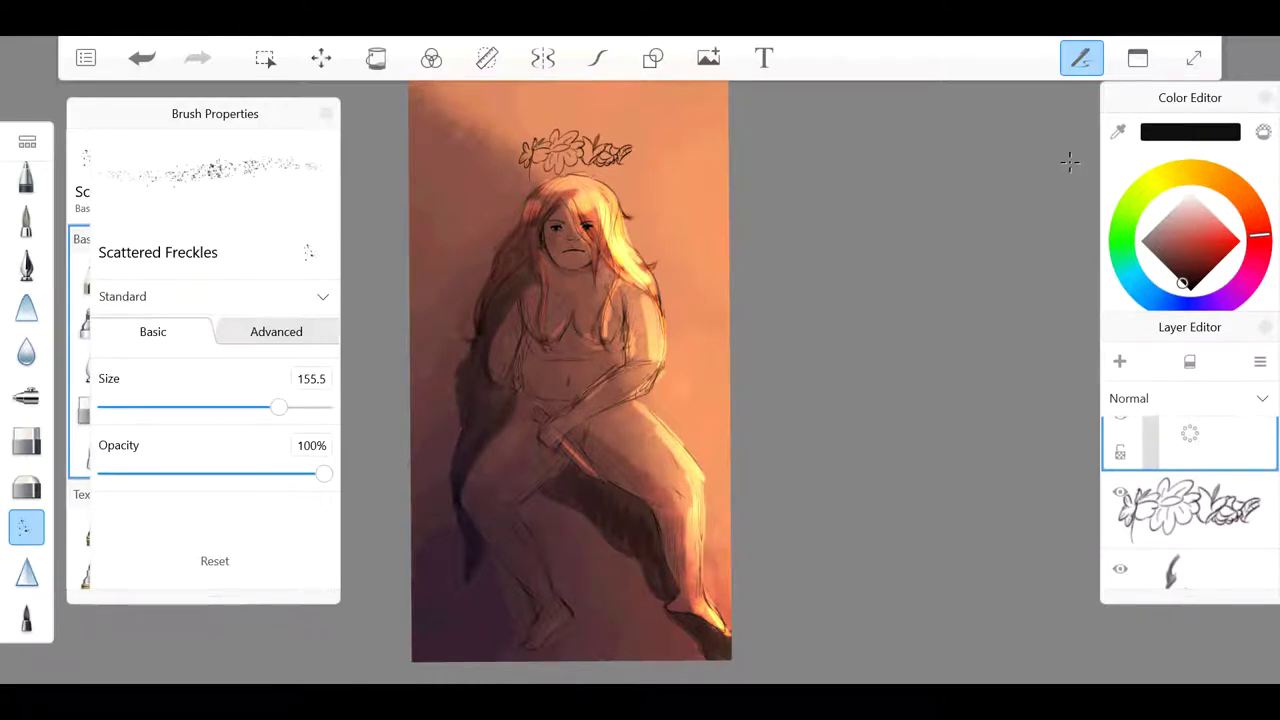
{"action": "key", "text": "["}
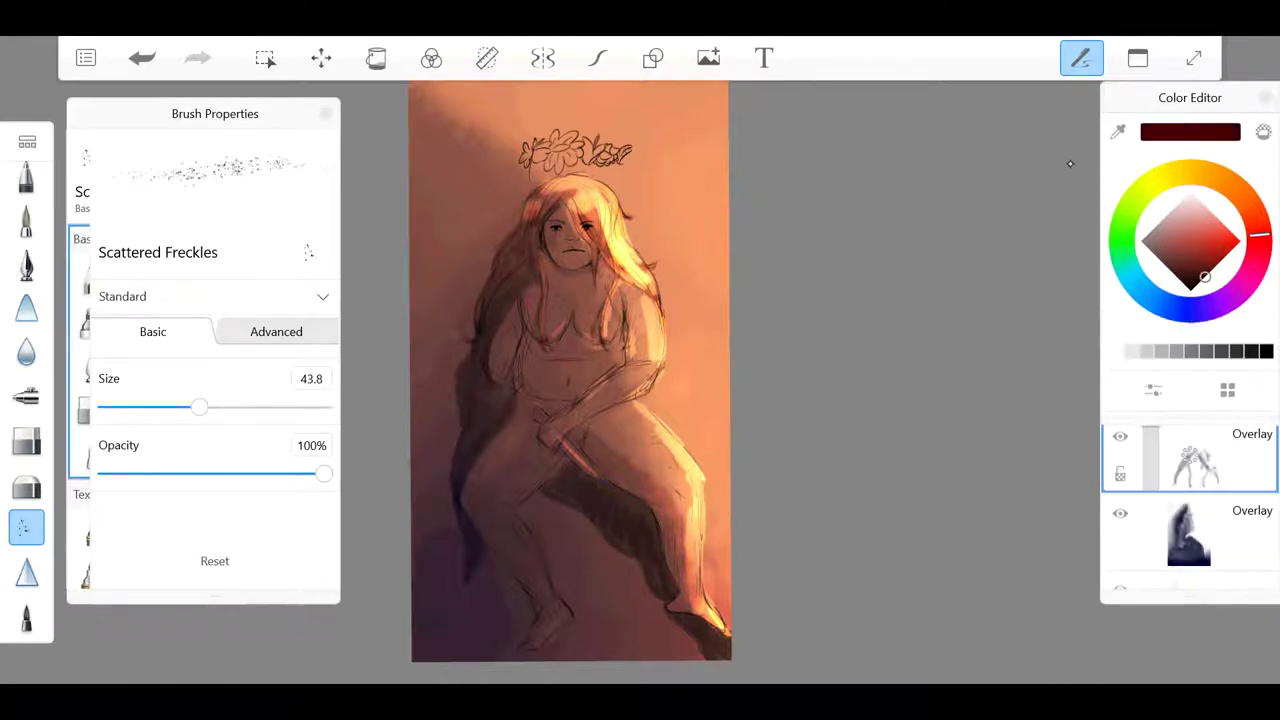
Step: Tint the eyes soft pink on a new layer with a small Hard Airbrush, trimming the colour with the Hard Eraser at size 11.1
{"action": "key", "text": "b"}
{"action": "key", "text": "ctrl+z"}
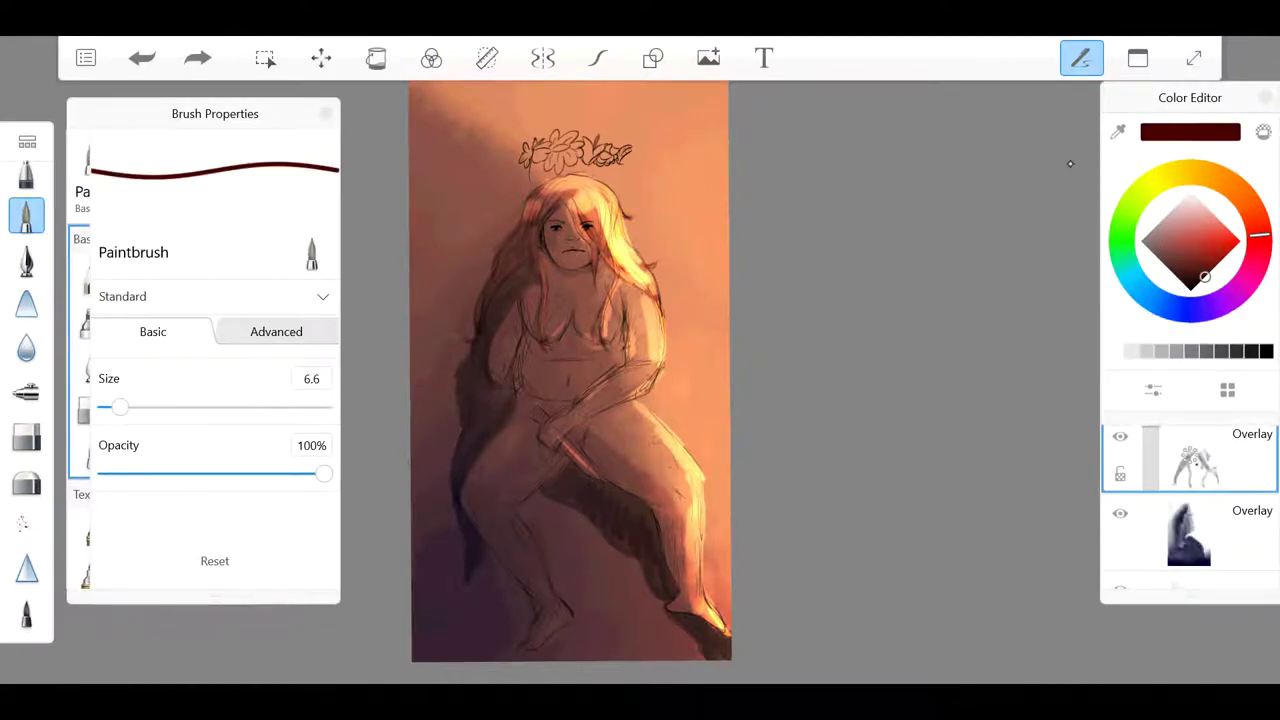
{"action": "key", "text": "b"}
{"action": "scroll", "coordinate": [1069, 162], "scroll_direction": "up", "scroll_amount": 5}
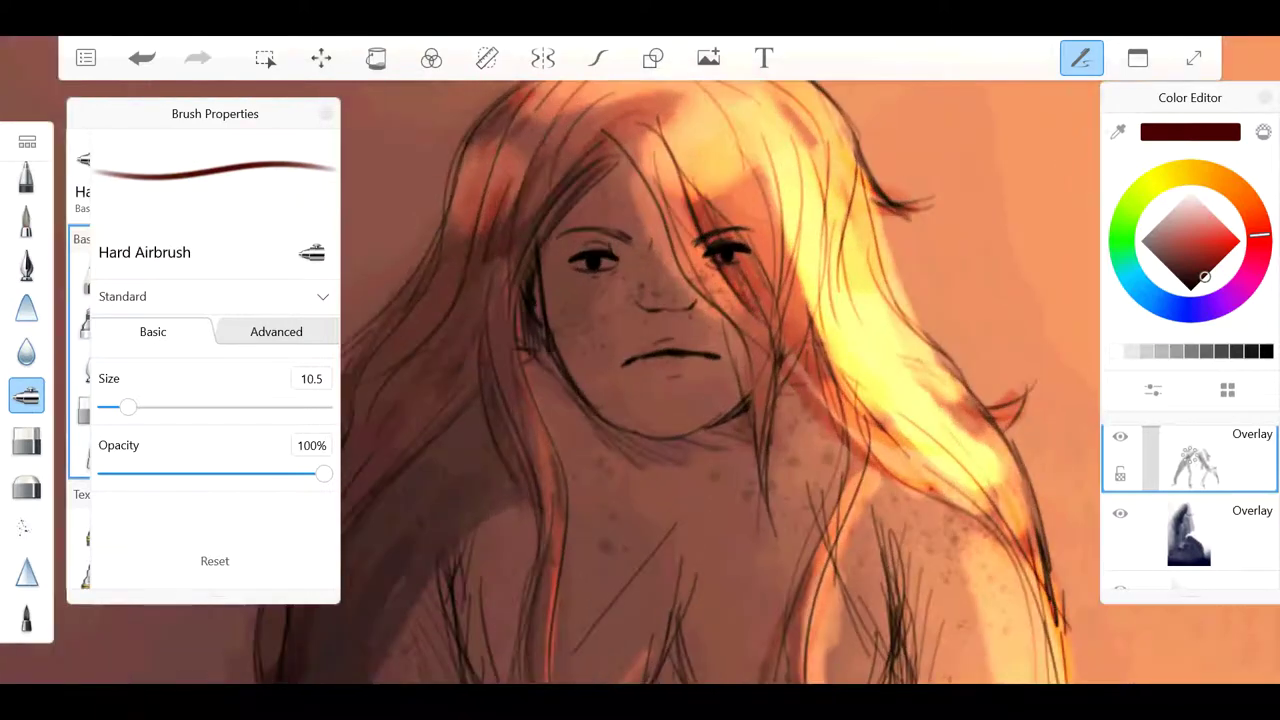
{"action": "key", "text": "ctrl+l"}
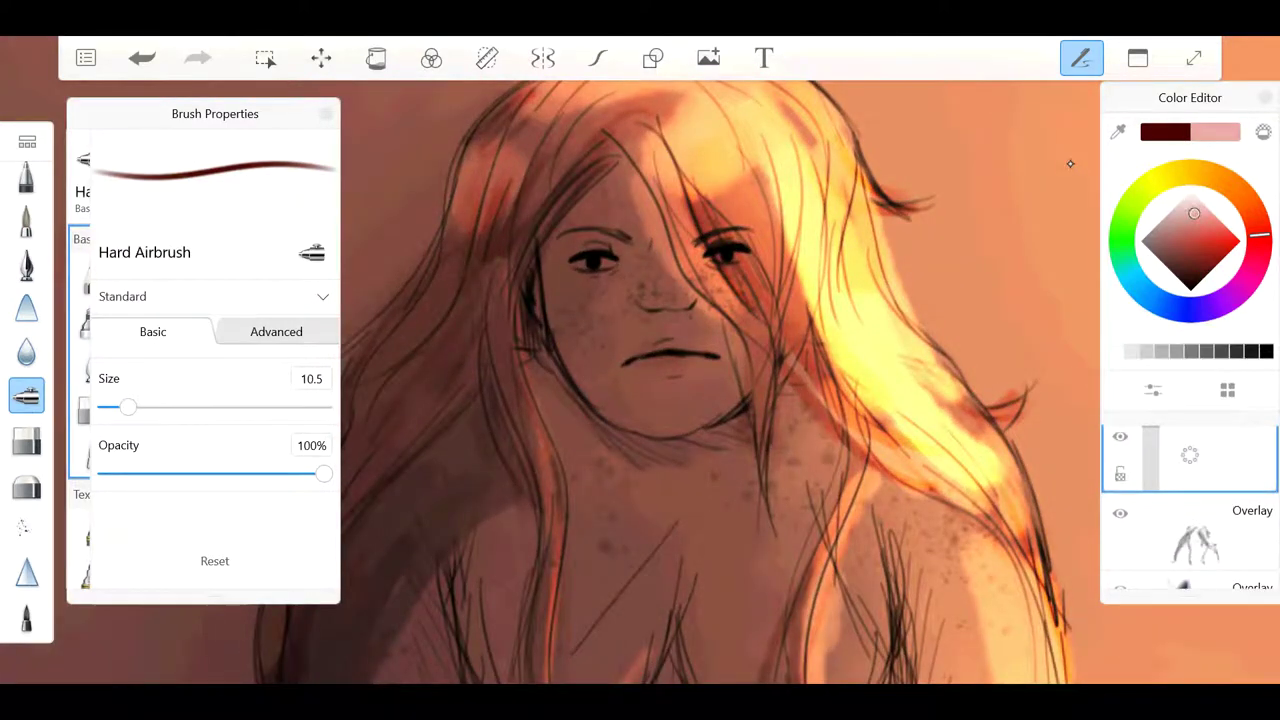
{"action": "key", "text": "bracketleft"}
{"action": "key", "text": "bracketleft"}
{"action": "key", "text": "bracketleft"}
{"action": "key", "text": "e"}
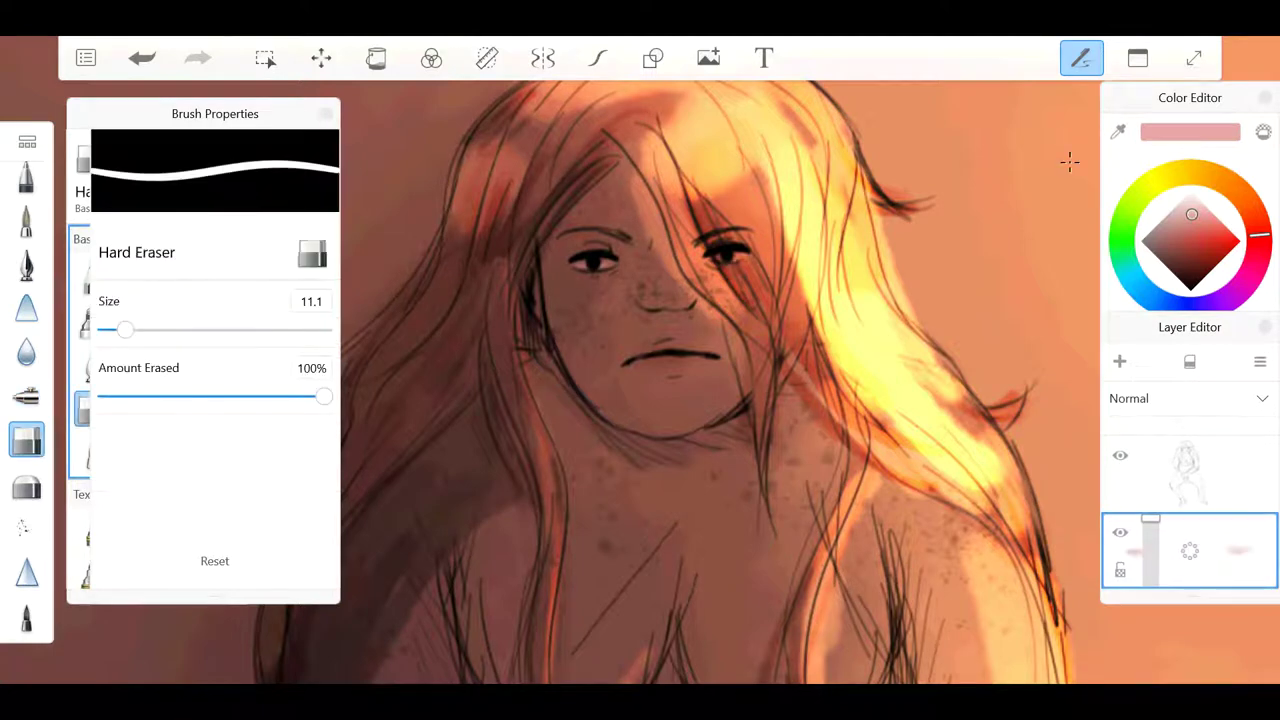
{"action": "key", "text": "e"}
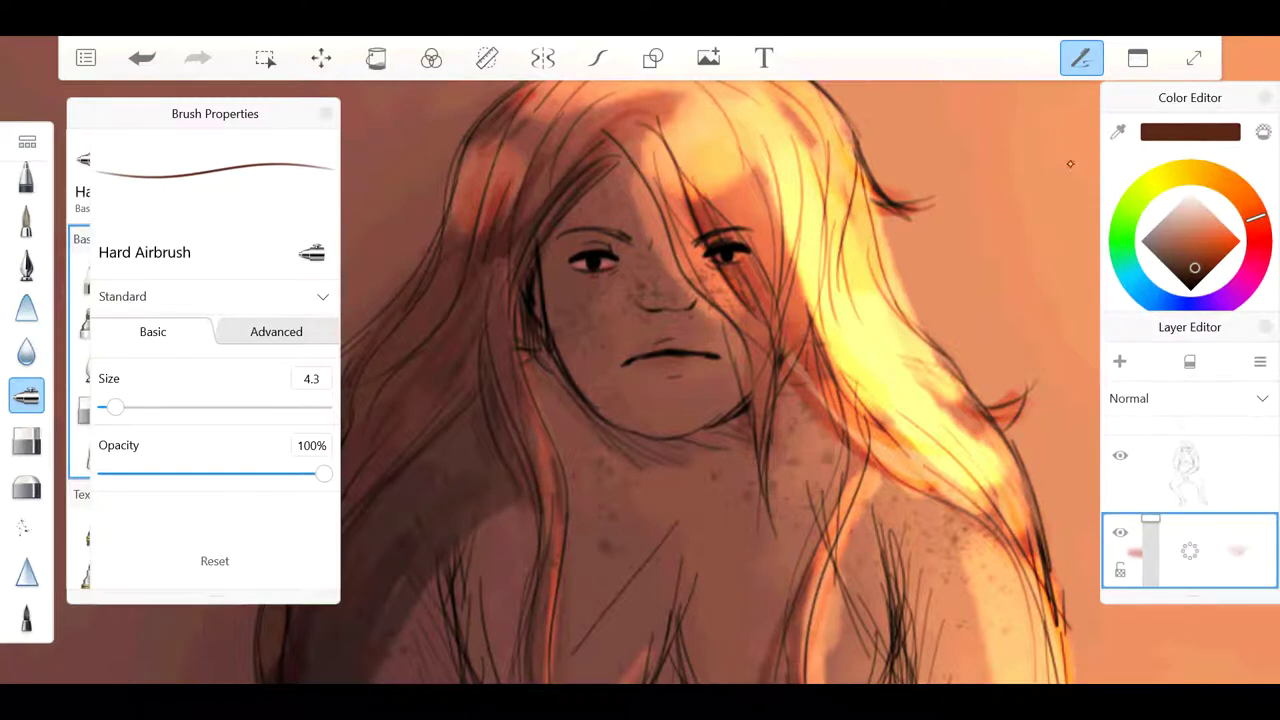
Step: Shade the face, torso and arms in dark brown with the Hard Airbrush, enlarging it in stages from size 4.3 to 47.7
{"action": "key", "text": "ctrl+z"}
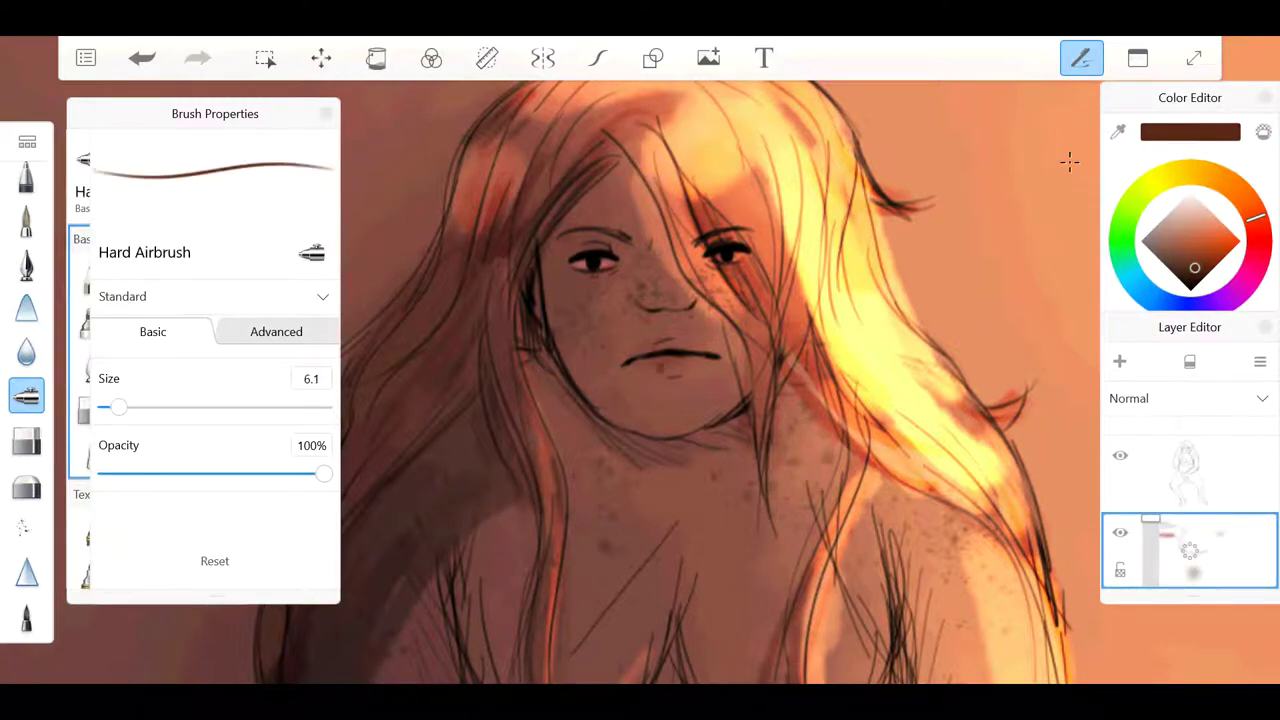
{"action": "key", "text": "bracketright"}
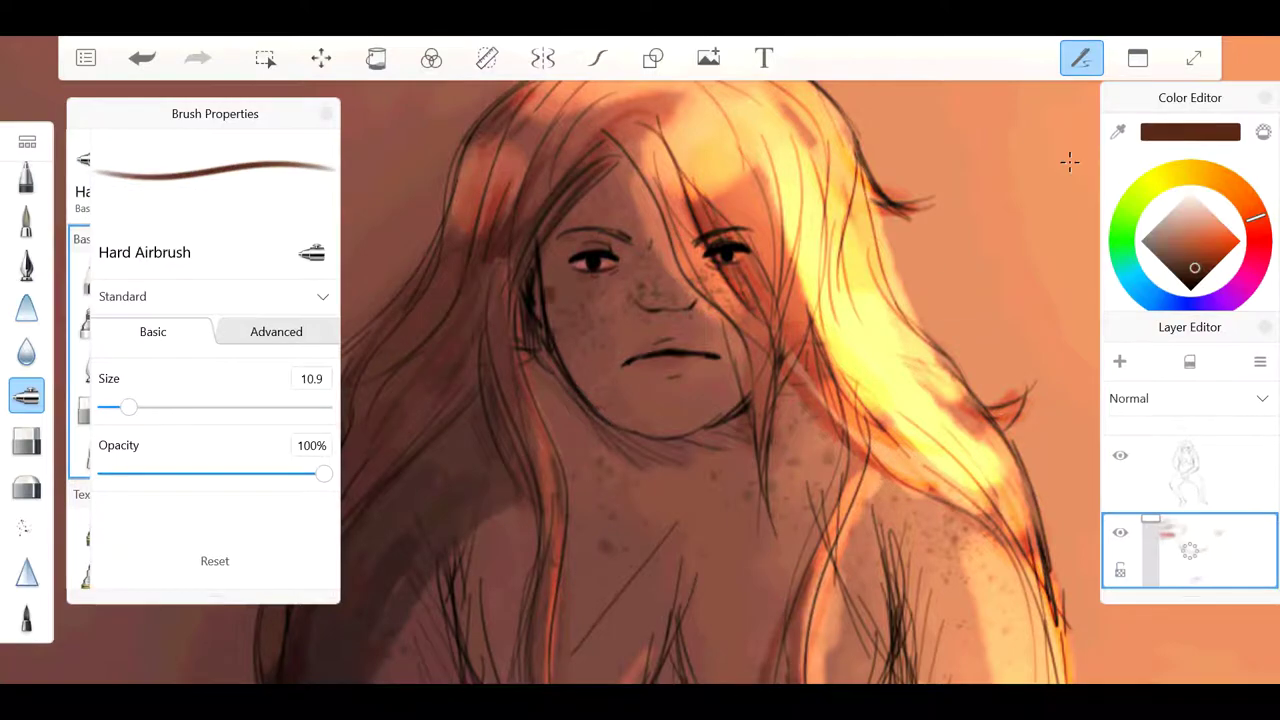
{"action": "scroll", "coordinate": [1070, 163], "scroll_direction": "up", "scroll_amount": 3}
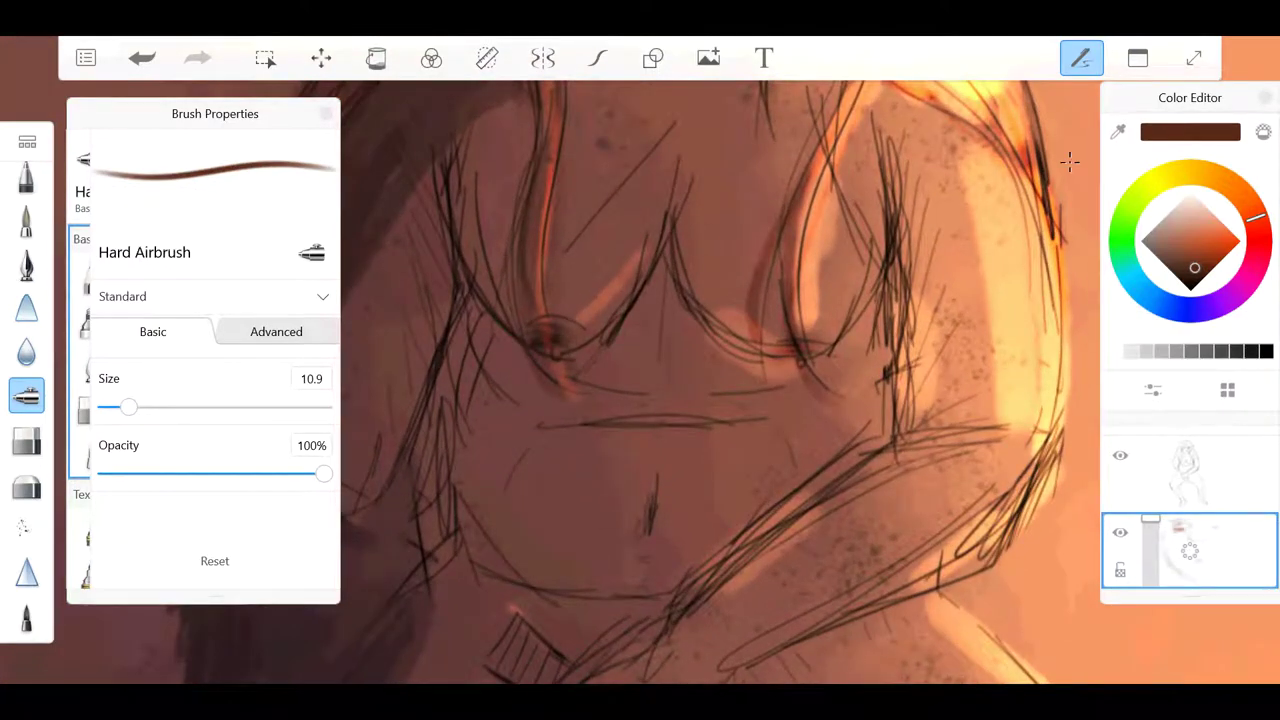
{"action": "key", "text": "bracketright"}
{"action": "key", "text": "bracketright"}
{"action": "scroll", "coordinate": [1070, 163], "scroll_direction": "down", "scroll_amount": 3}
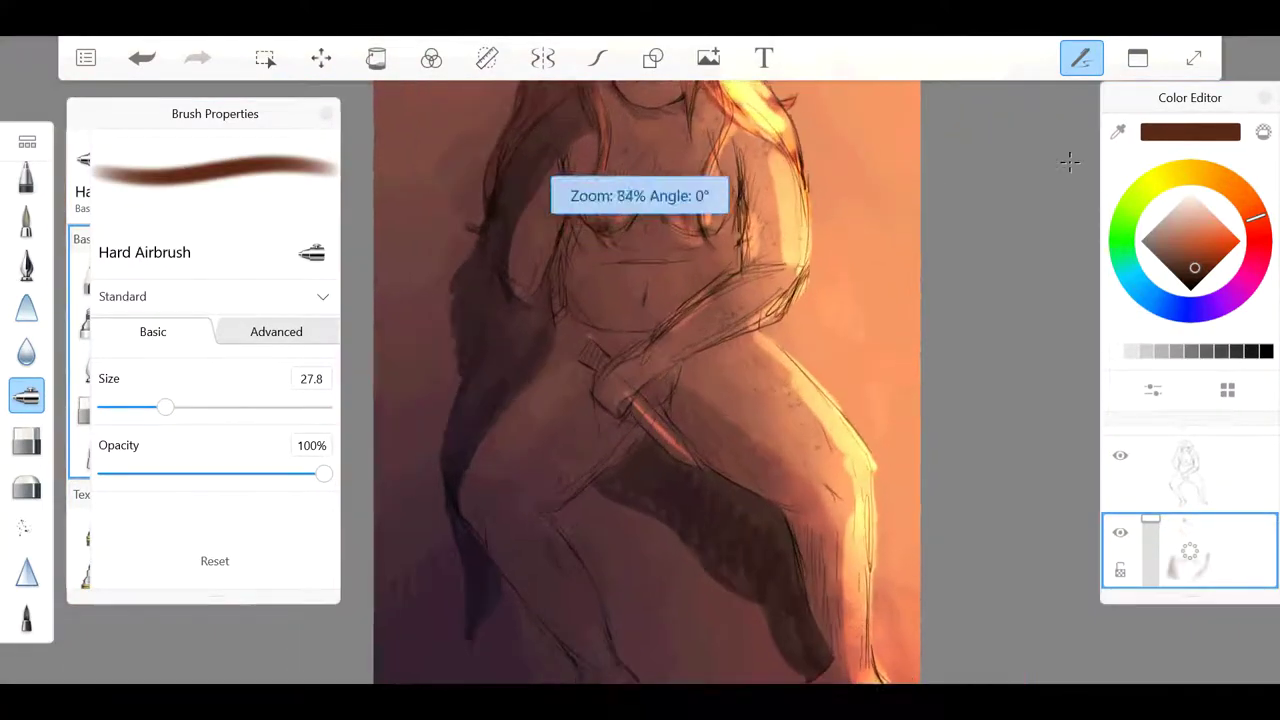
{"action": "key", "text": "bracketright"}
{"action": "key", "text": "bracketright"}
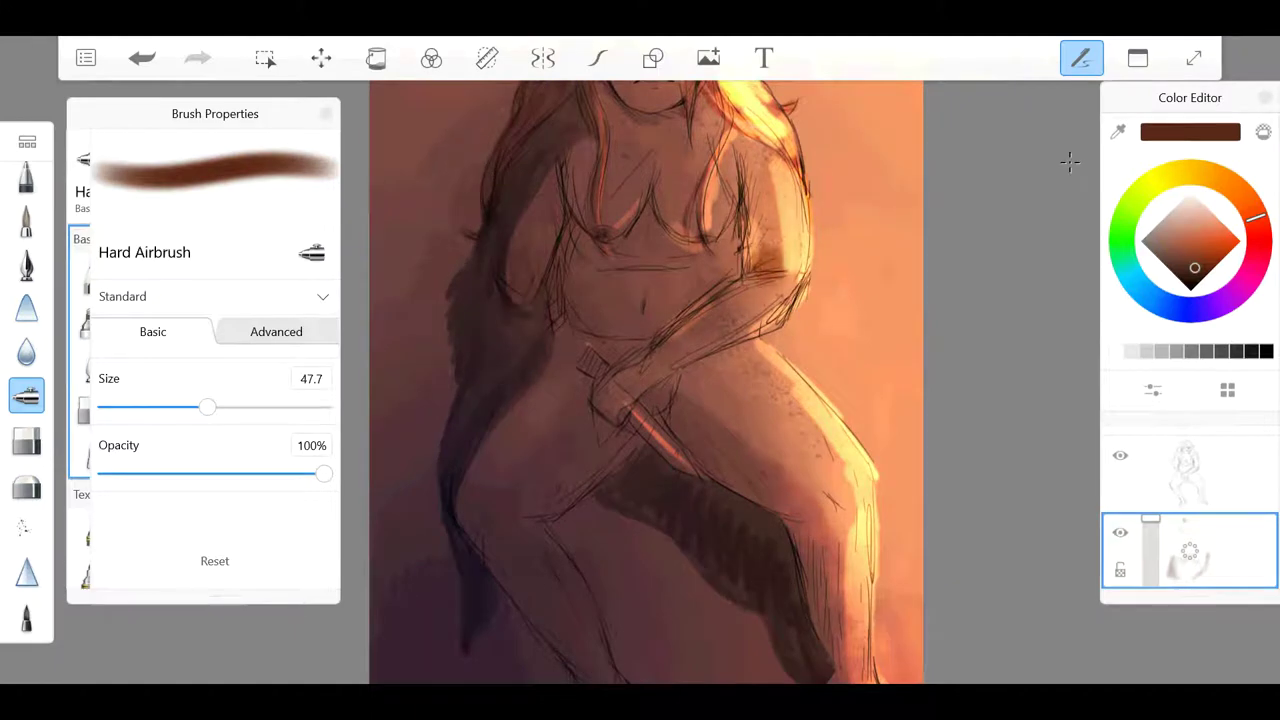
Step: Deepen the body shading in very dark brown and paint a shadow line from the waist along the thigh at size 14.0
{"action": "left_click", "coordinate": [775, 280], "text": "alt"}
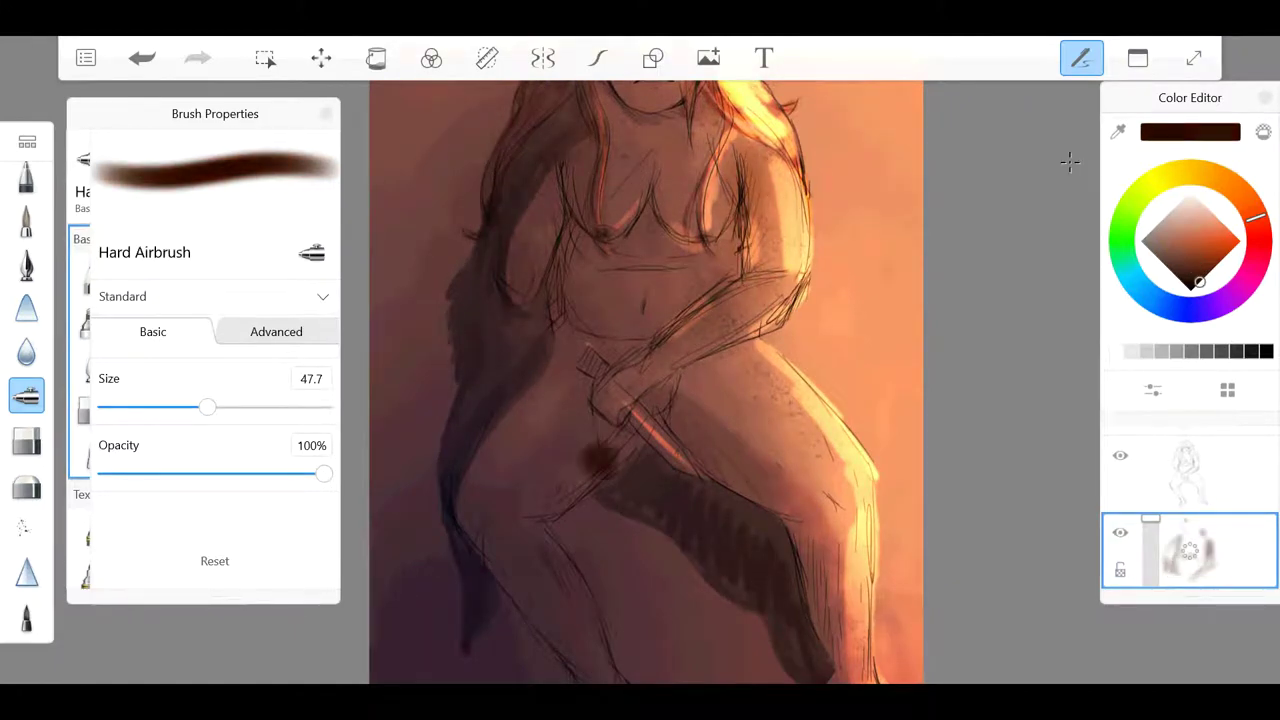
{"action": "key", "text": "bracketleft"}
{"action": "key", "text": "bracketleft"}
{"action": "key", "text": "bracketleft"}
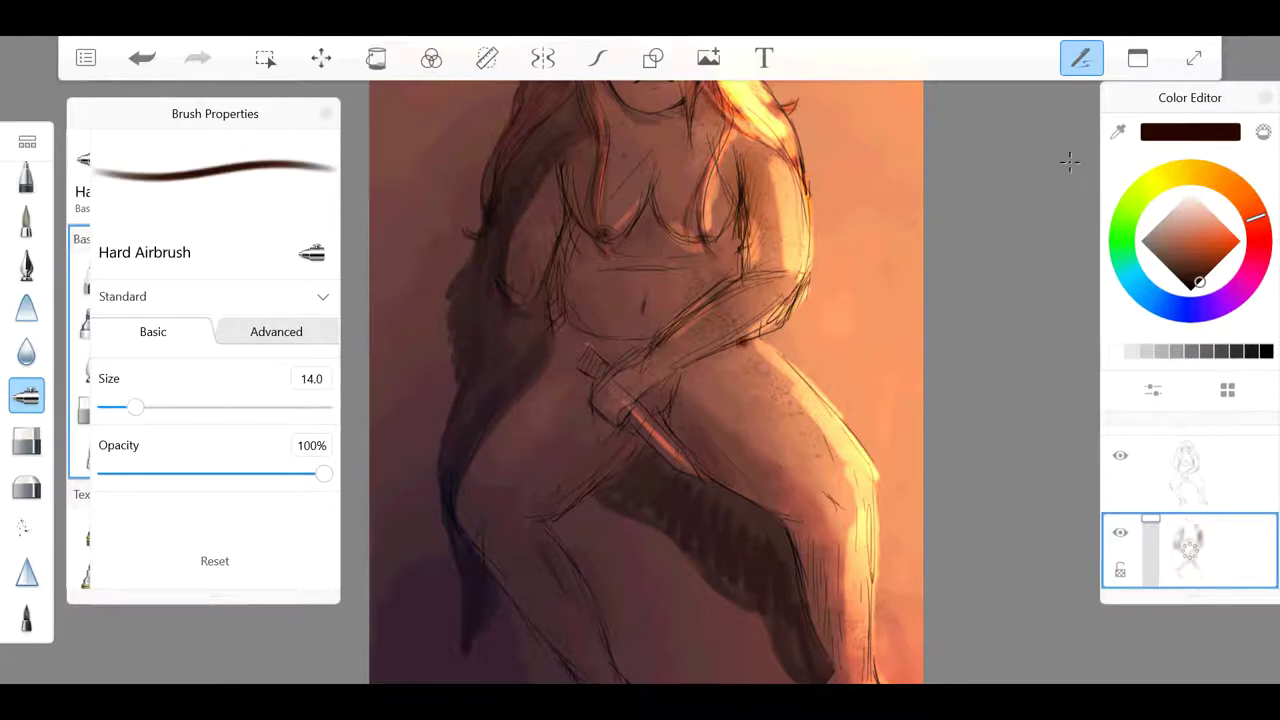
{"action": "left_click_drag", "start_coordinate": [562, 305], "coordinate": [472, 462]}
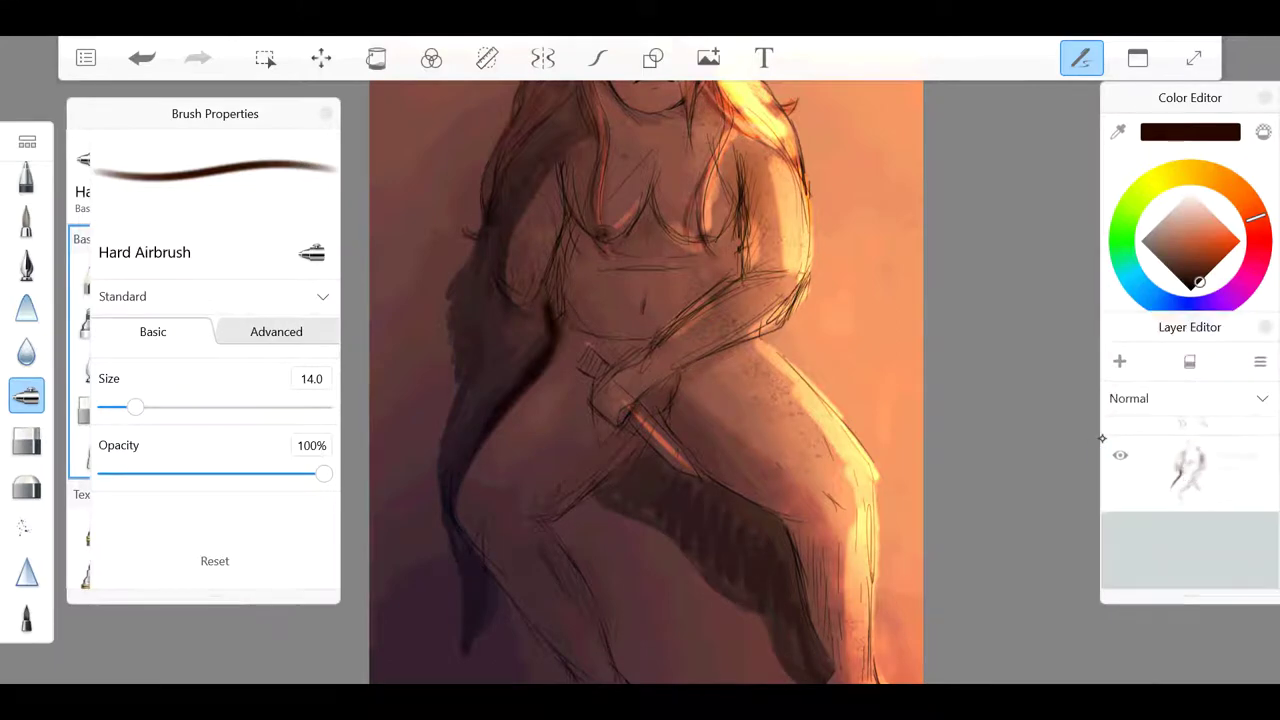
Step: Add an empty Normal layer below the shading layer and save the painting
{"action": "scroll", "coordinate": [645, 382], "scroll_direction": "down", "scroll_amount": 3}
{"action": "left_click", "coordinate": [85, 57]}
{"action": "left_click", "coordinate": [154, 218]}
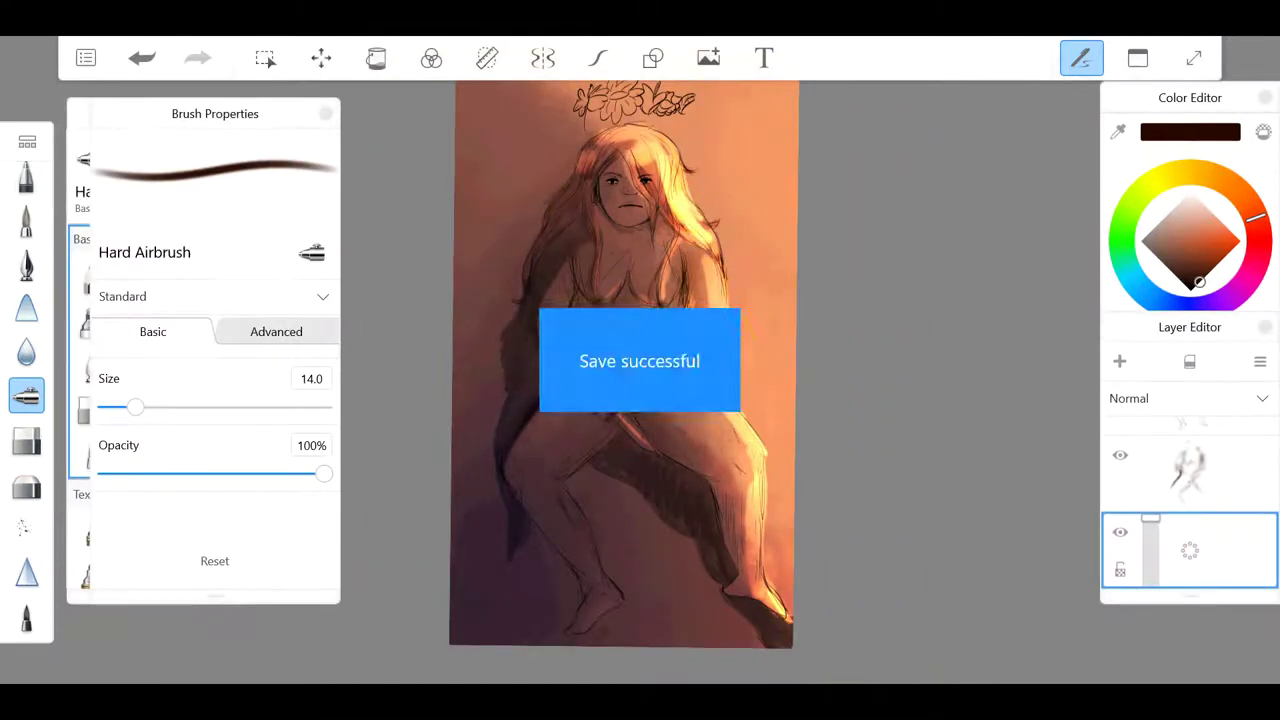
Step: Try brightening the thighs, forearm and lower legs with light peach strokes using the Grainy brush at size 37.8
{"action": "scroll", "coordinate": [620, 500], "scroll_direction": "up", "scroll_amount": 3}
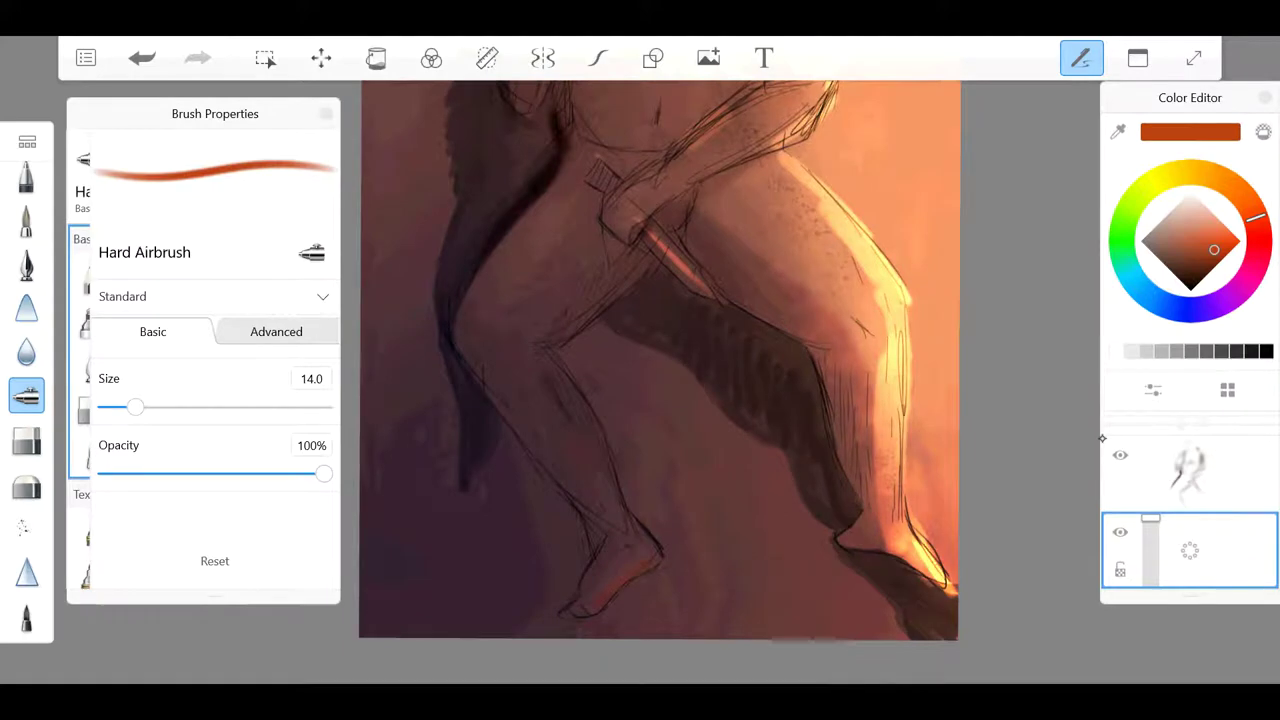
{"action": "left_click_drag", "start_coordinate": [120, 407], "coordinate": [186, 407]}
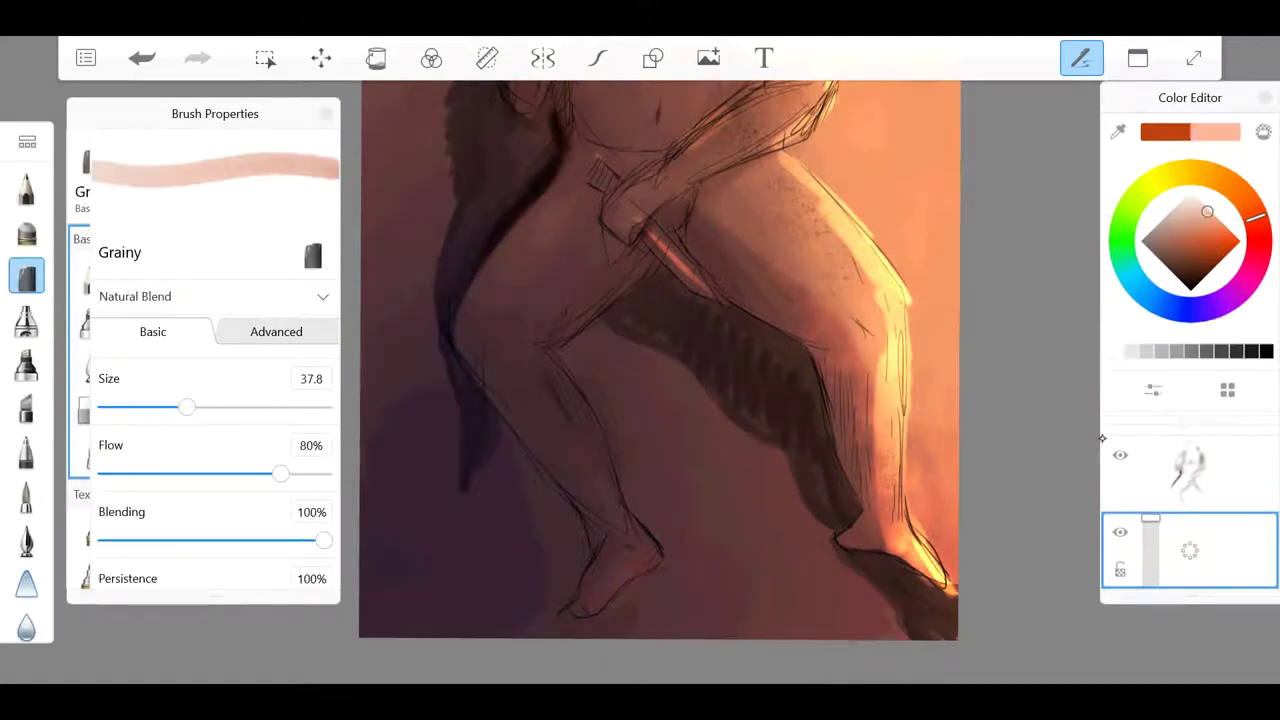
{"action": "left_click", "coordinate": [1207, 211]}
{"action": "left_click_drag", "start_coordinate": [600, 225], "coordinate": [575, 440]}
{"action": "left_click_drag", "start_coordinate": [620, 230], "coordinate": [740, 125]}
{"action": "left_click_drag", "start_coordinate": [660, 150], "coordinate": [850, 340]}
{"action": "left_click_drag", "start_coordinate": [760, 160], "coordinate": [900, 540]}
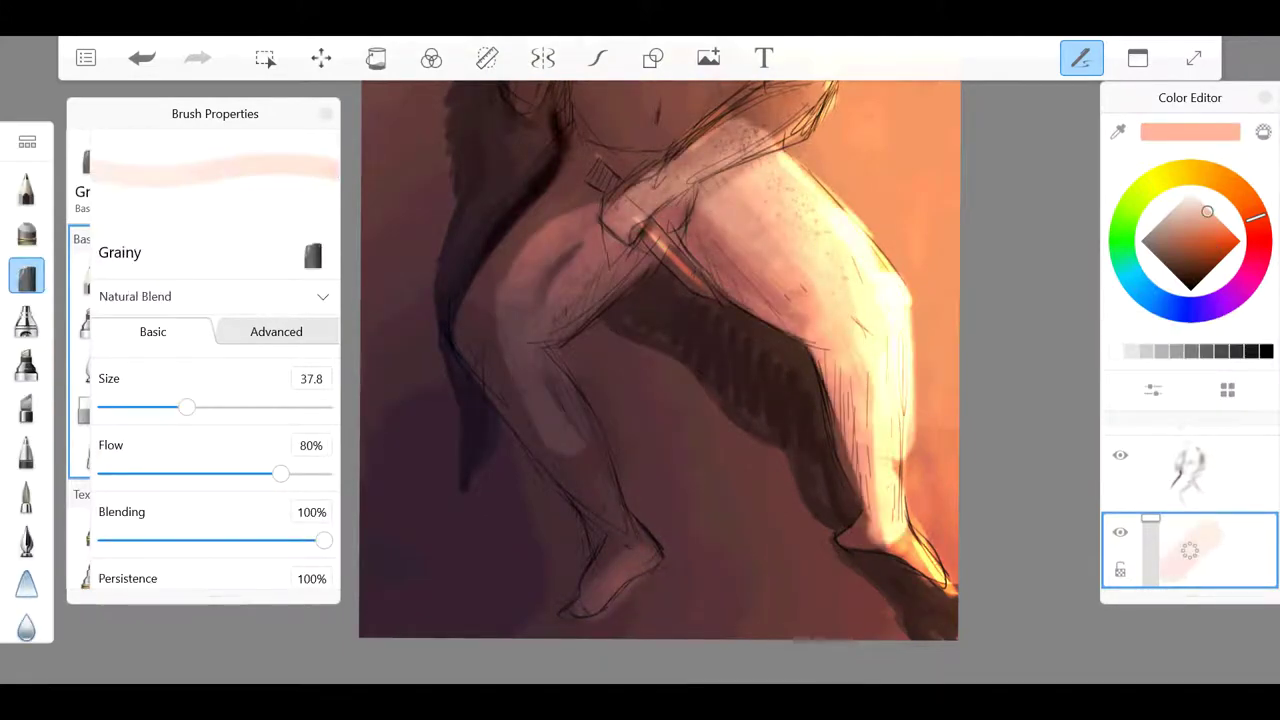
{"action": "left_click_drag", "start_coordinate": [460, 330], "coordinate": [600, 590]}
{"action": "left_click_drag", "start_coordinate": [470, 180], "coordinate": [670, 410]}
{"action": "scroll", "coordinate": [660, 360], "scroll_direction": "down", "scroll_amount": 5}
{"action": "left_click", "coordinate": [142, 57]}
Step: Brush a broad light peach glow over the whole figure with the Grainy brush at size 392.2, undoing the last stroke
{"action": "left_click_drag", "start_coordinate": [186, 407], "coordinate": [311, 407]}
{"action": "left_click_drag", "start_coordinate": [720, 150], "coordinate": [700, 330]}
{"action": "left_click_drag", "start_coordinate": [620, 300], "coordinate": [700, 600]}
{"action": "left_click_drag", "start_coordinate": [500, 560], "coordinate": [760, 600]}
{"action": "scroll", "coordinate": [635, 355], "scroll_direction": "down", "scroll_amount": 2}
{"action": "left_click_drag", "start_coordinate": [640, 180], "coordinate": [520, 460]}
{"action": "key", "text": "ctrl+z"}
{"action": "scroll", "coordinate": [620, 370], "scroll_direction": "up", "scroll_amount": 2}
Step: Erase excess peach glow around the figure's shoulder and lower leg with the Soft Eraser at size 40.3
{"action": "left_click", "coordinate": [26, 497]}
{"action": "left_click_drag", "start_coordinate": [123, 329], "coordinate": [181, 329]}
{"action": "left_click_drag", "start_coordinate": [700, 140], "coordinate": [735, 265]}
{"action": "left_click_drag", "start_coordinate": [790, 480], "coordinate": [792, 592]}
{"action": "scroll", "coordinate": [620, 370], "scroll_direction": "down", "scroll_amount": 2}
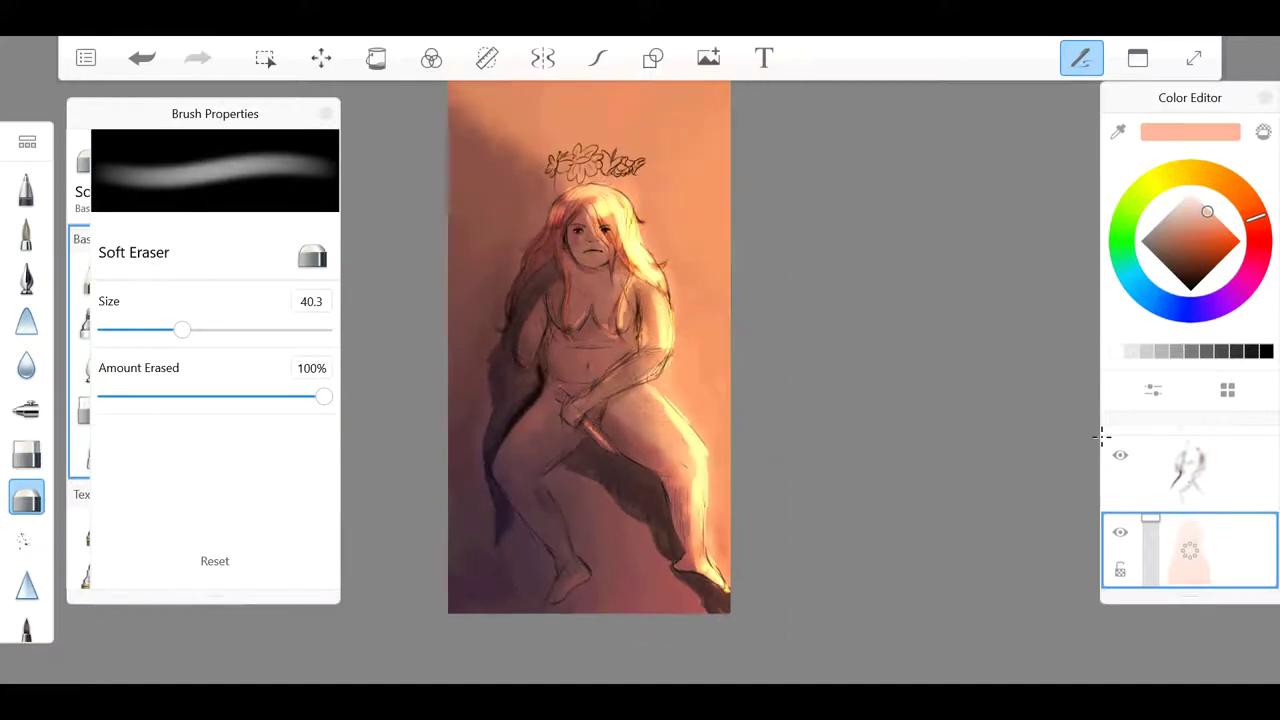
Step: Blend muted peach into the legs with the Grainy brush at size 48.2, undoing the unwanted strokes
{"action": "key", "text": "e"}
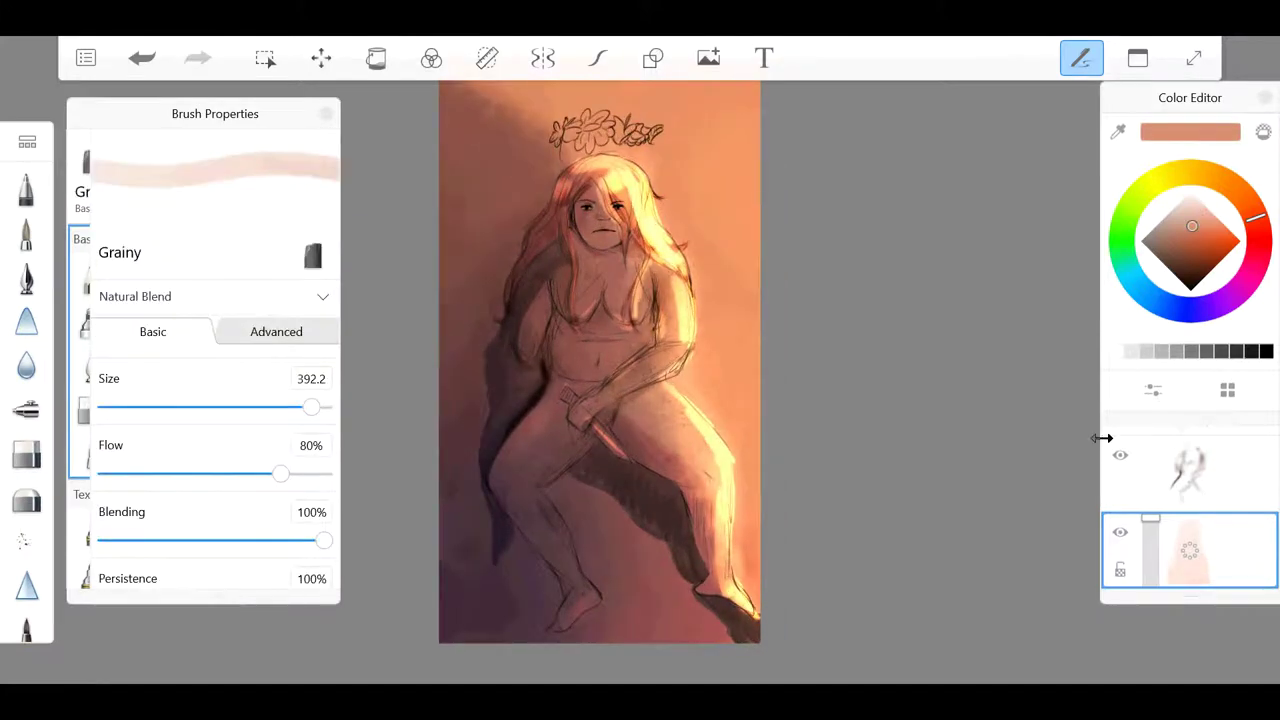
{"action": "key", "text": "ctrl+z"}
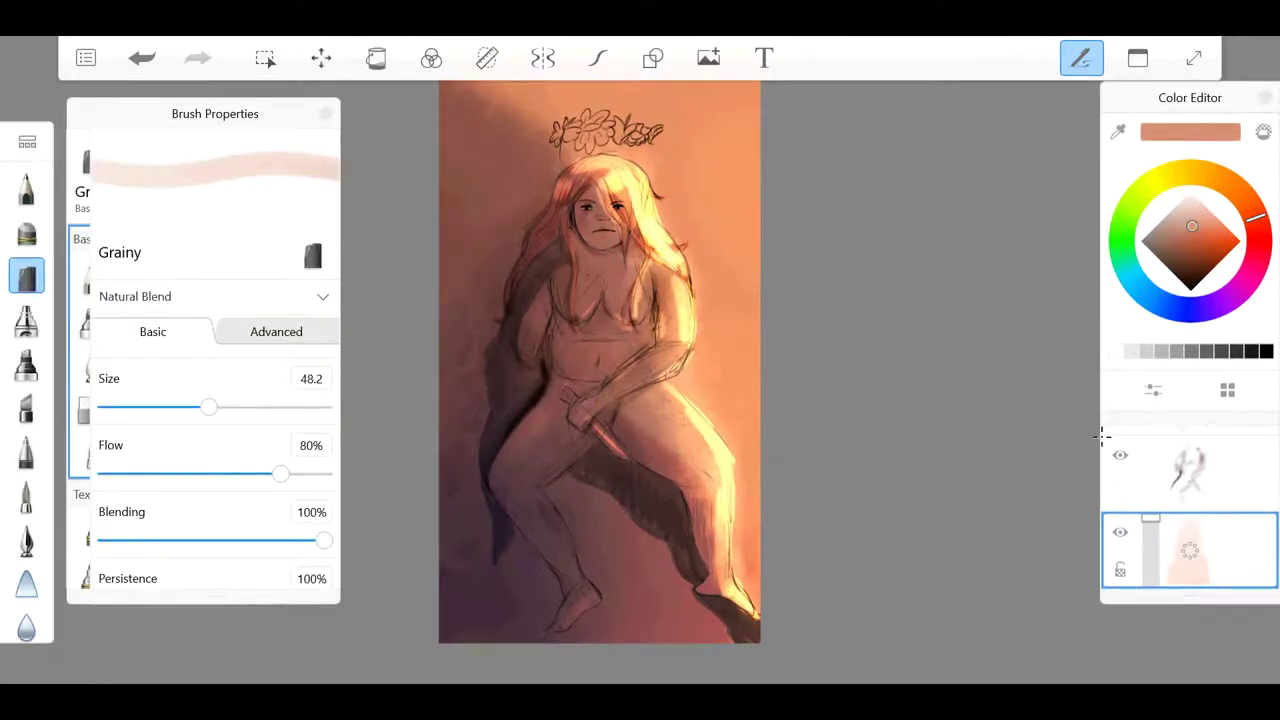
{"action": "scroll", "coordinate": [600, 360], "scroll_direction": "up", "scroll_amount": 3}
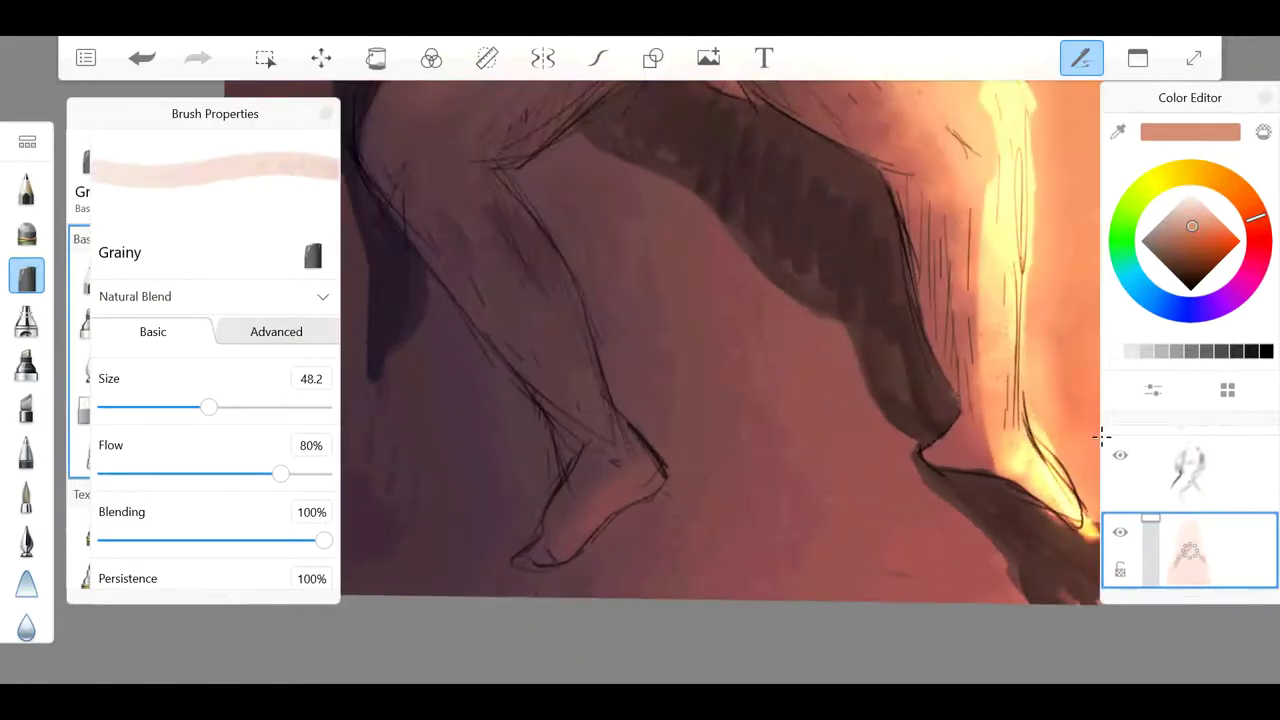
{"action": "scroll", "coordinate": [600, 360], "scroll_direction": "down", "scroll_amount": 2}
{"action": "key", "text": "ctrl+z"}
Step: Shade the limbs reddish brown on a layer with reduced opacity, using the Grainy brush at 41% flow and sizes 23.0 to 29.8
{"action": "left_click_drag", "start_coordinate": [612, 445], "coordinate": [646, 500]}
{"action": "scroll", "coordinate": [688, 310], "scroll_direction": "down", "scroll_amount": 3}
{"action": "key", "text": "ctrl+z"}
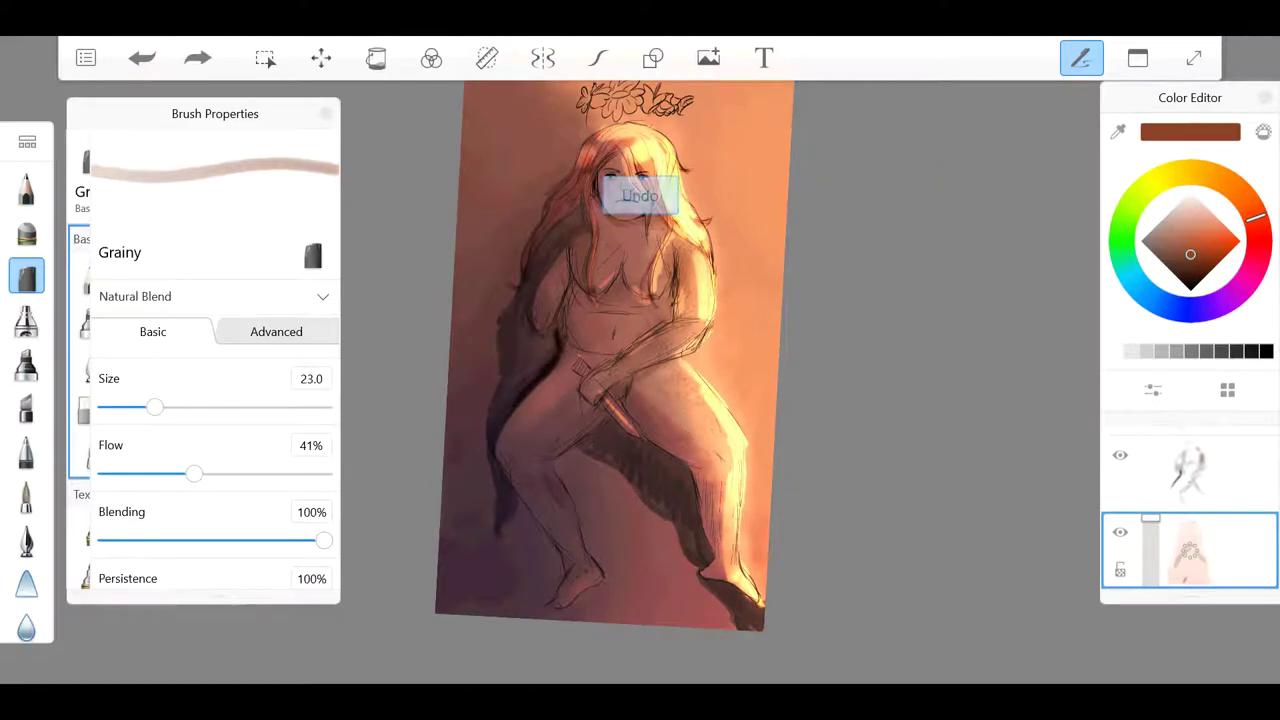
{"action": "key", "text": "bracketright"}
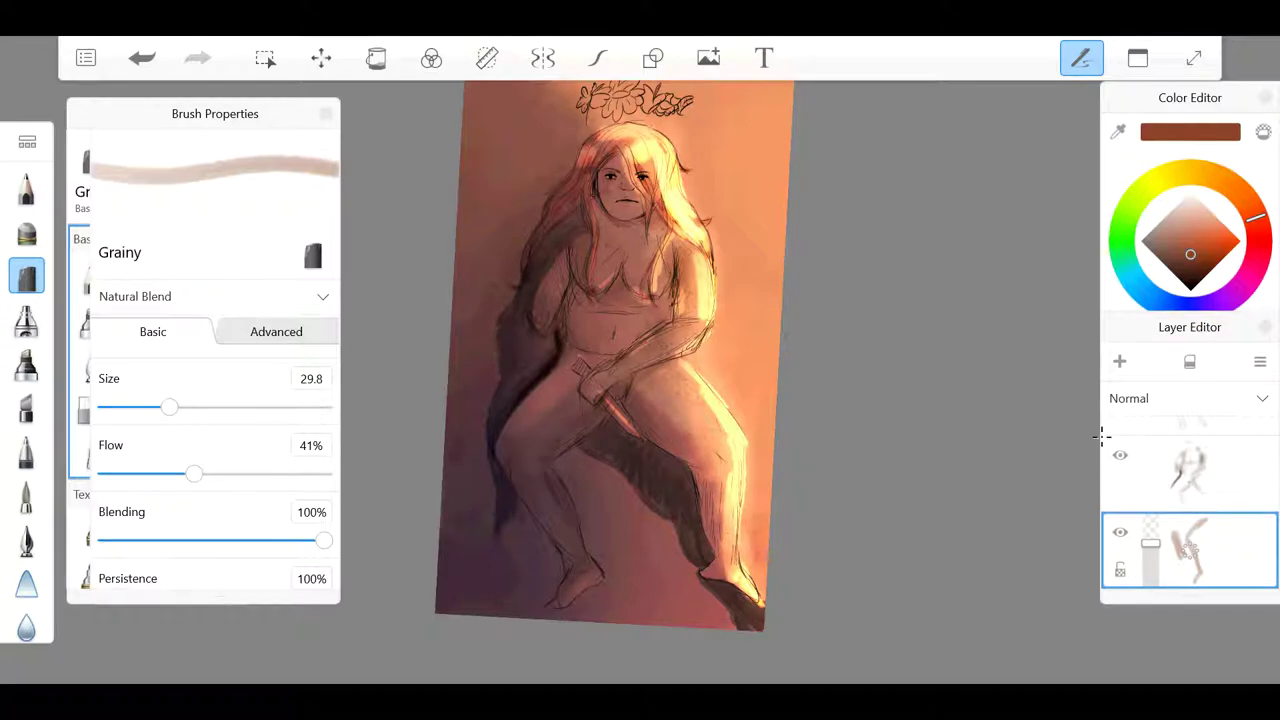
Step: Undo the latest shading and stipple light peach highlights on the shadowed forearm with the Smooth Conté copy brush at size 18.6
{"action": "key", "text": "ctrl+z"}
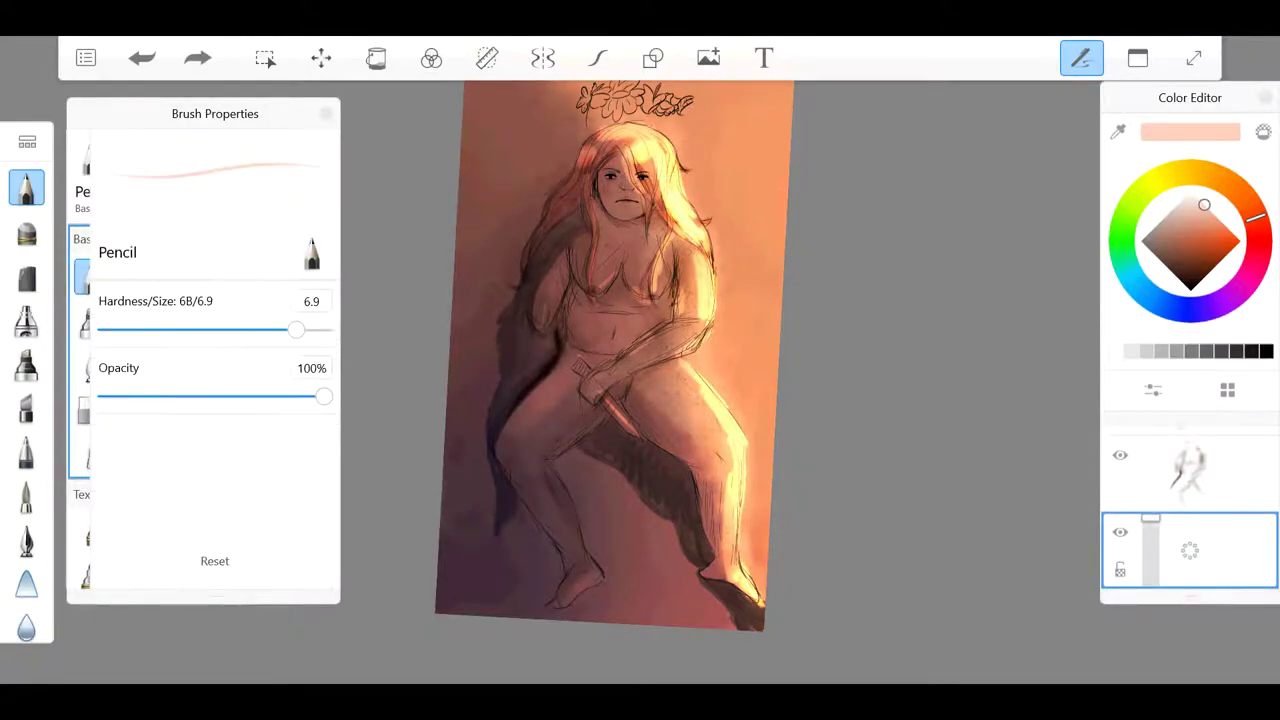
{"action": "scroll", "coordinate": [546, 257], "scroll_direction": "up", "scroll_amount": 3}
{"action": "key", "text": "ctrl+z"}
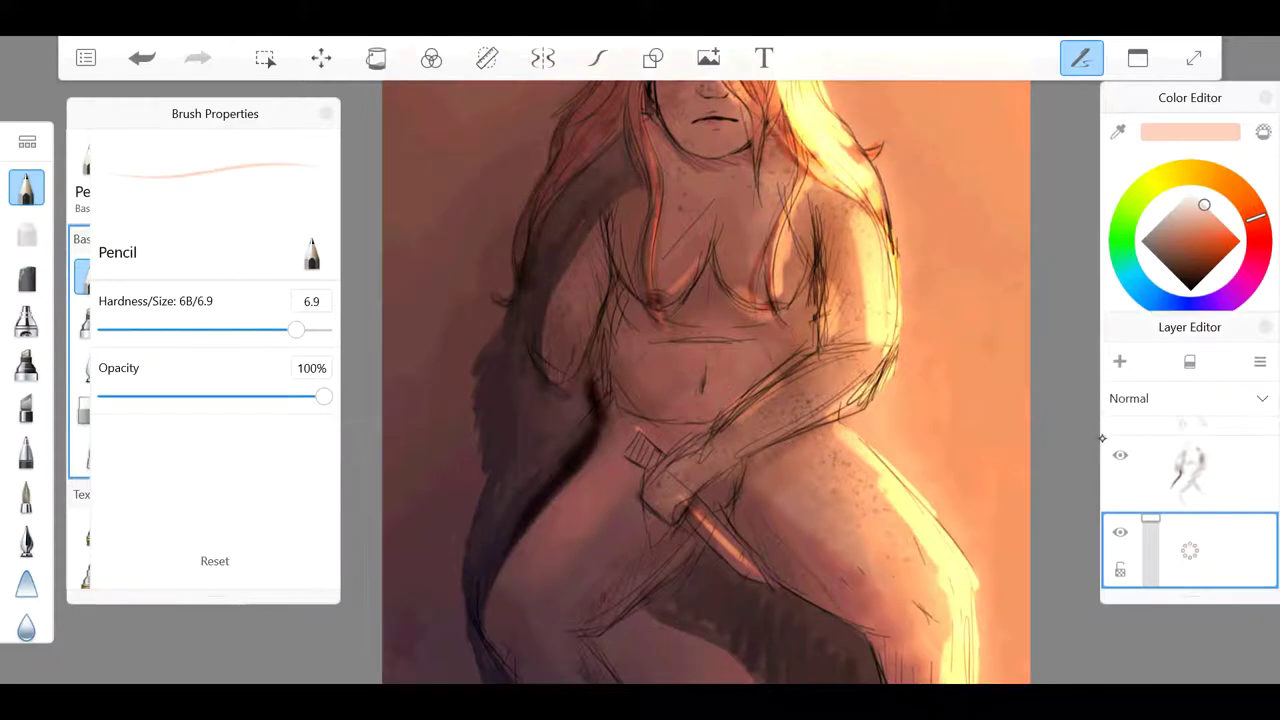
{"action": "left_click_drag", "start_coordinate": [122, 407], "coordinate": [145, 407]}
{"action": "left_click_drag", "start_coordinate": [578, 378], "coordinate": [552, 308]}
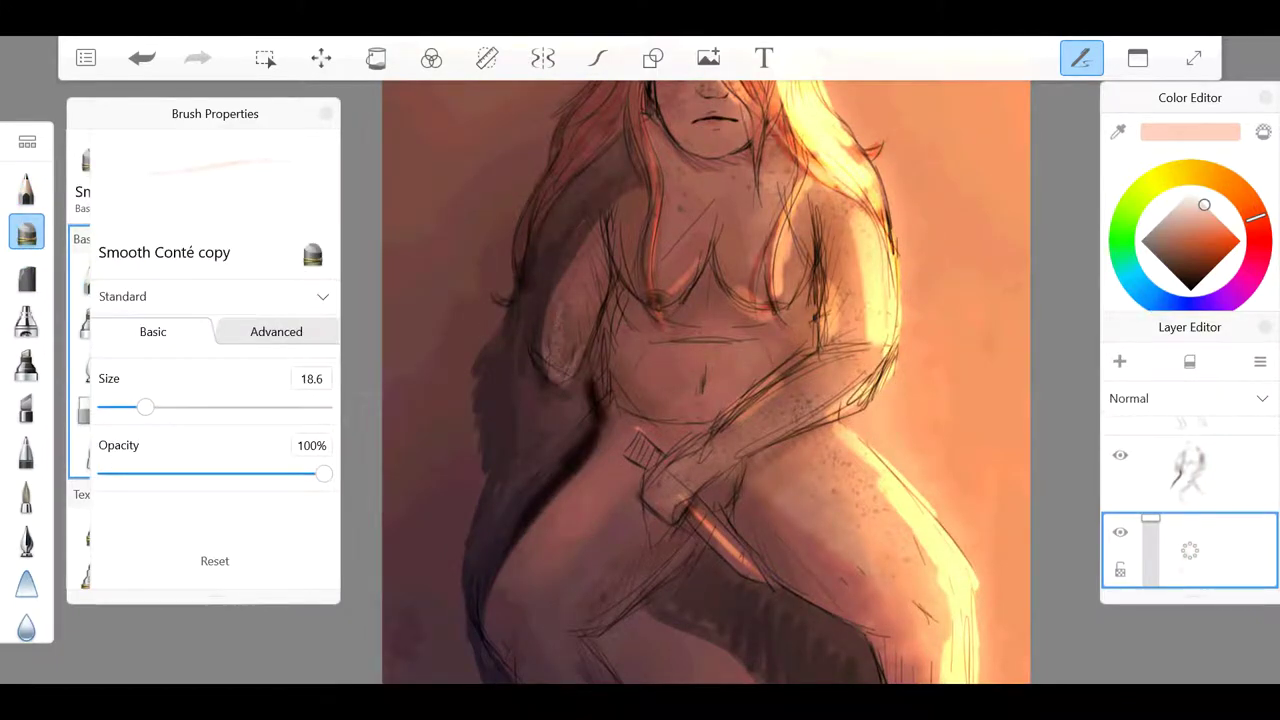
Step: Hatch fine light peach skin marks across the belly and thighs with the Smooth Conté copy brush at size 18.6
{"action": "scroll", "coordinate": [706, 383], "scroll_direction": "down", "scroll_amount": 2}
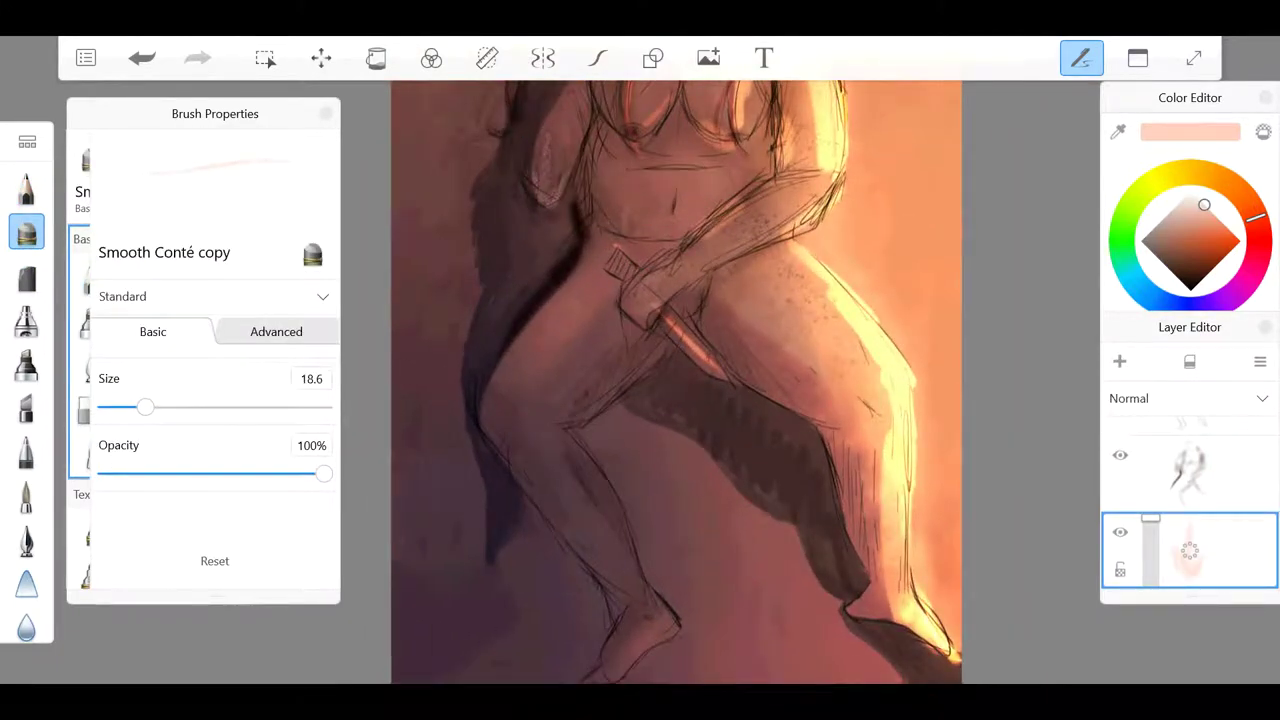
{"action": "scroll", "coordinate": [672, 382], "scroll_direction": "up", "scroll_amount": 3}
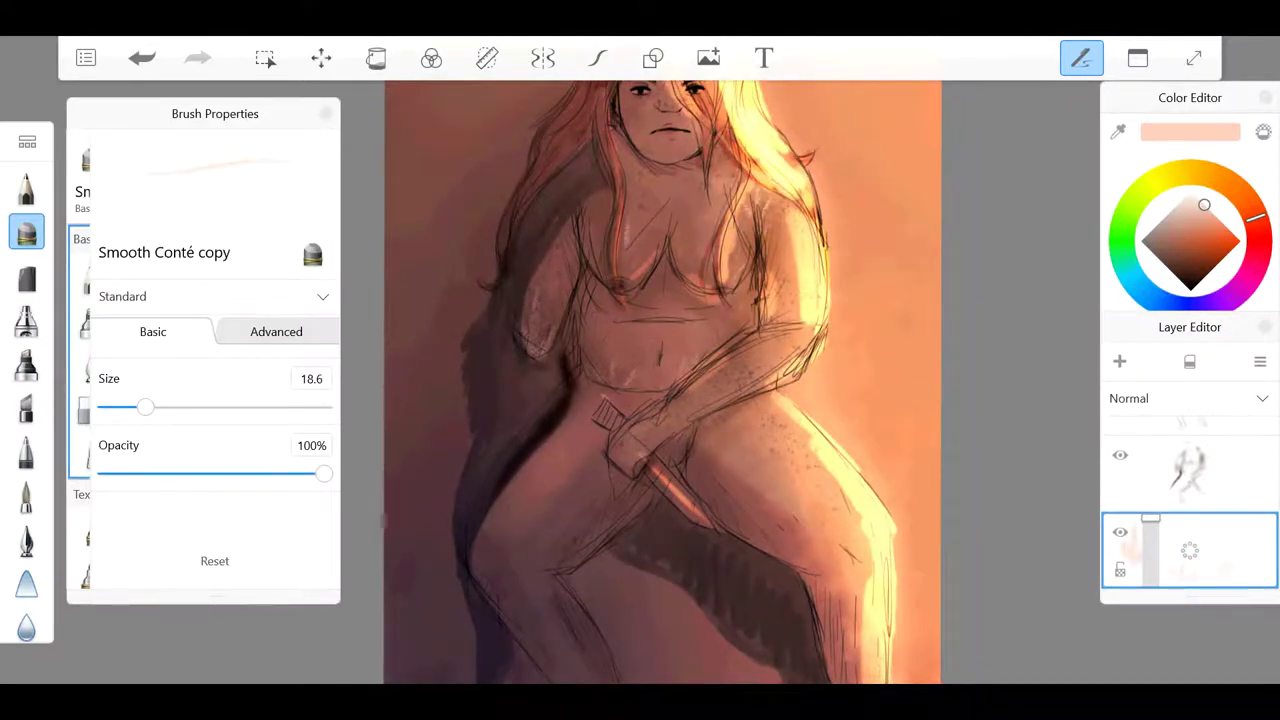
{"action": "scroll", "coordinate": [615, 382], "scroll_direction": "down", "scroll_amount": 3}
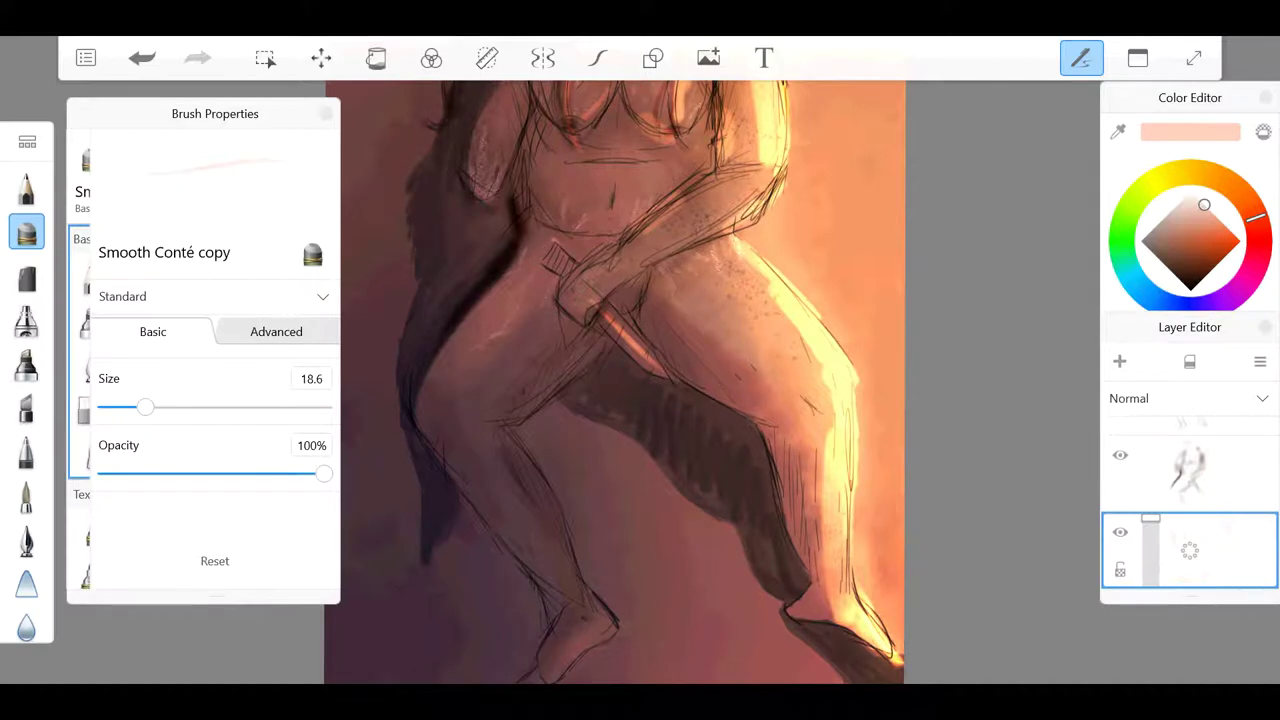
{"action": "scroll", "coordinate": [1097, 435], "scroll_direction": "down", "scroll_amount": 3}
{"action": "key", "text": "ctrl+z"}
{"action": "scroll", "coordinate": [1100, 436], "scroll_direction": "down", "scroll_amount": 1}
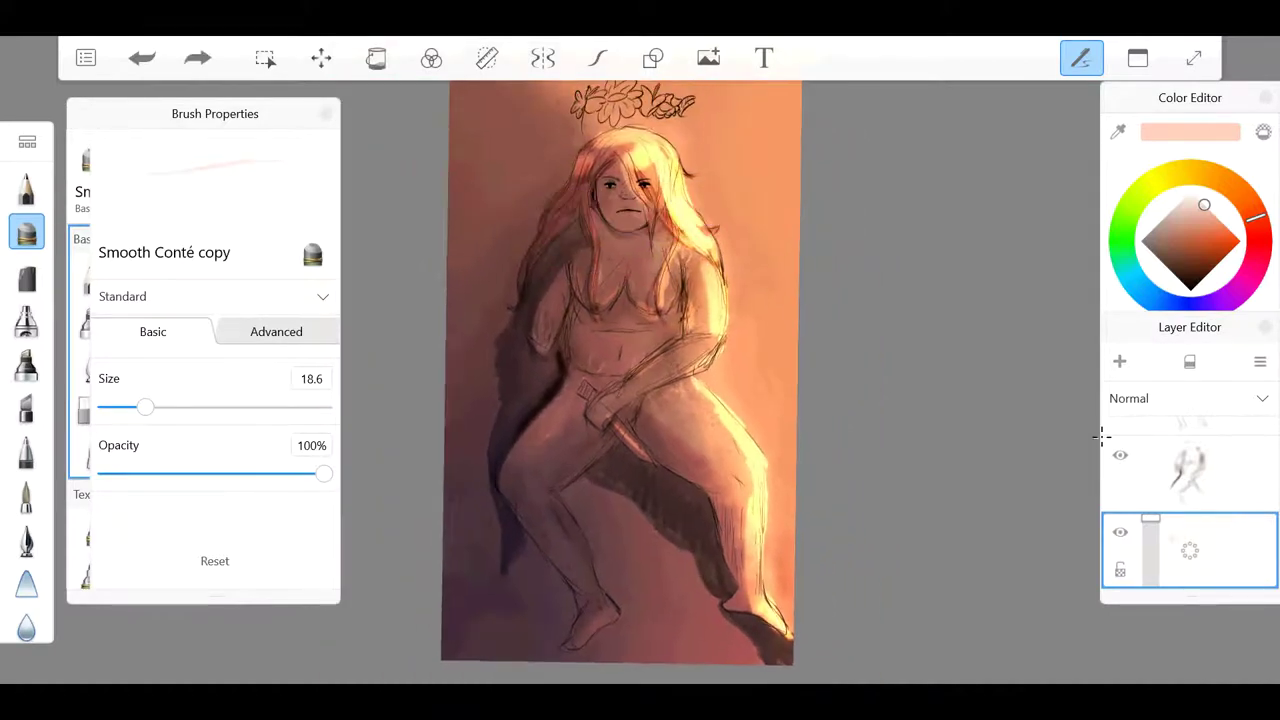
{"action": "key", "text": "ctrl+y"}
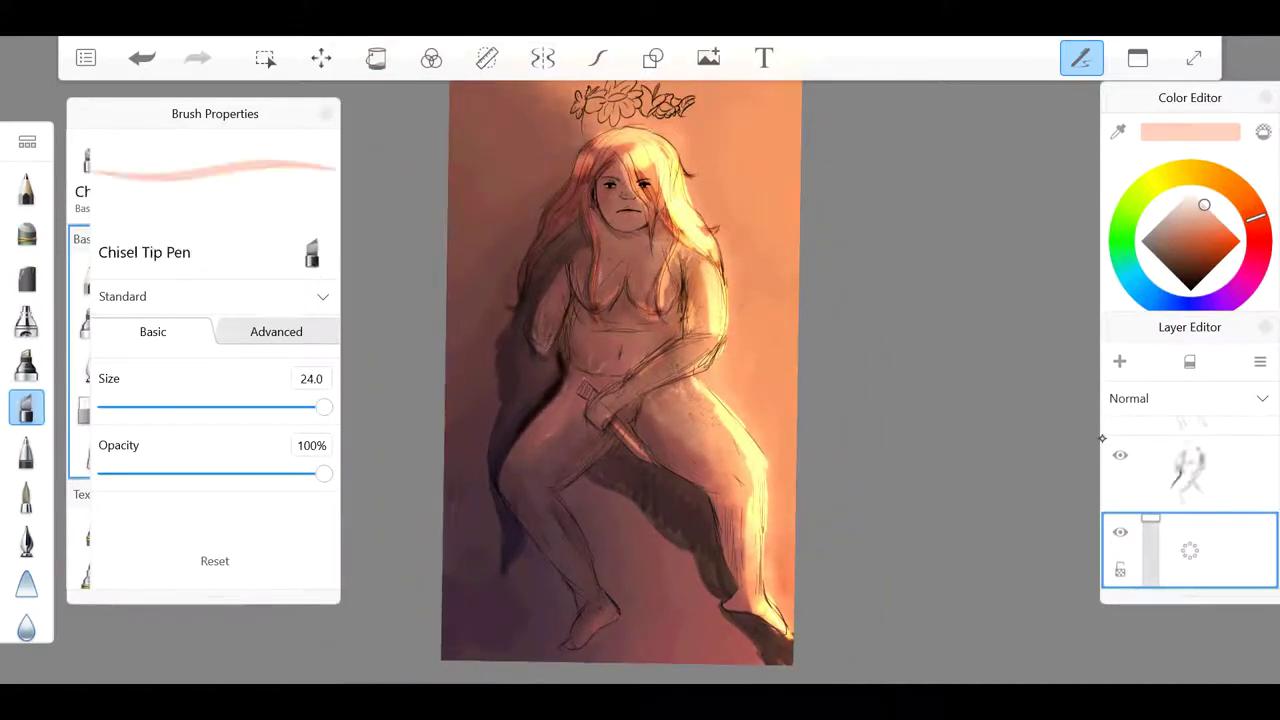
Step: Draw thin peach scar lines across the thighs with the Inking Pen at size 11.3 on a layer with reduced opacity
{"action": "left_click", "coordinate": [26, 540]}
{"action": "left_click_drag", "start_coordinate": [504, 484], "coordinate": [576, 446]}
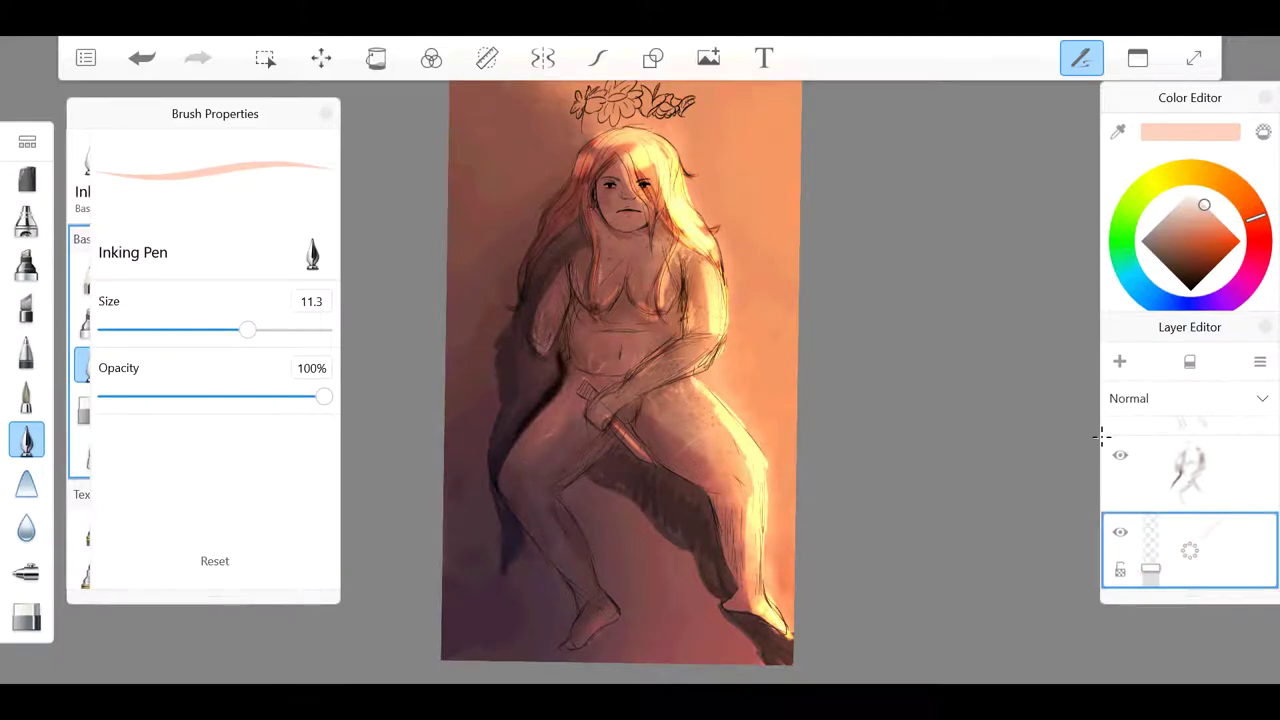
{"action": "scroll", "coordinate": [1101, 437], "scroll_direction": "up", "scroll_amount": 2}
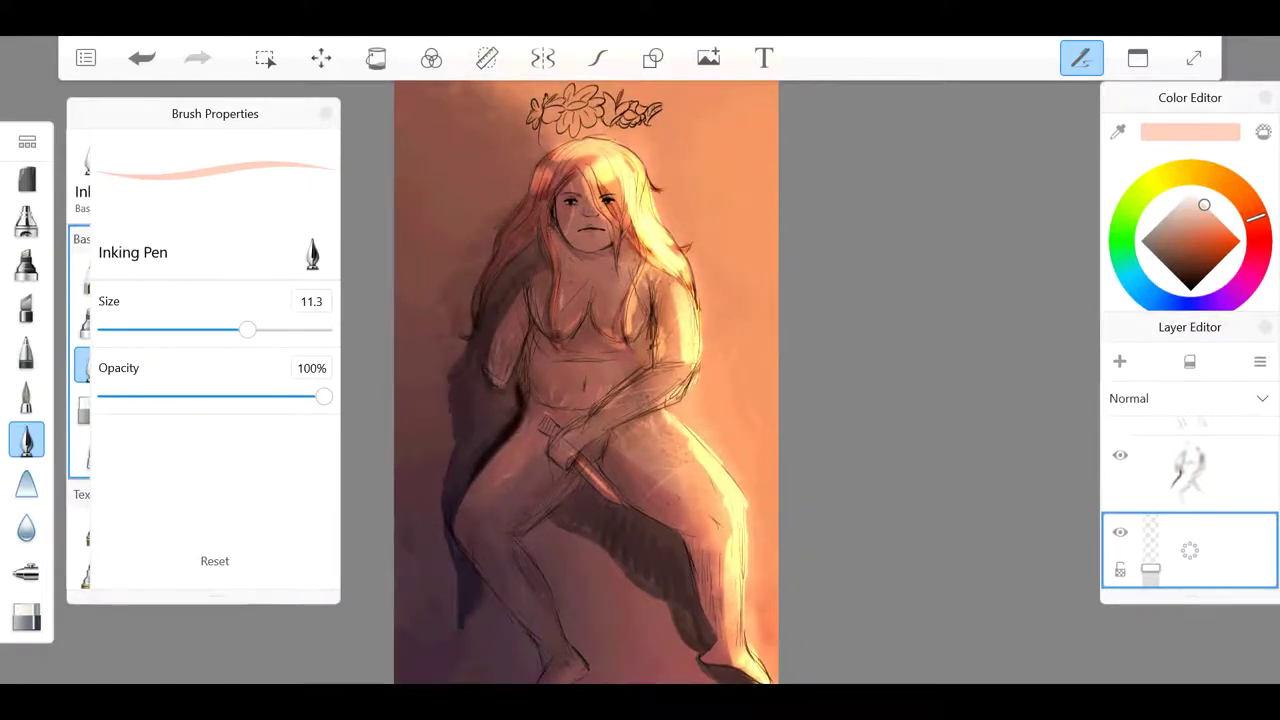
{"action": "scroll", "coordinate": [1101, 437], "scroll_direction": "down", "scroll_amount": 2}
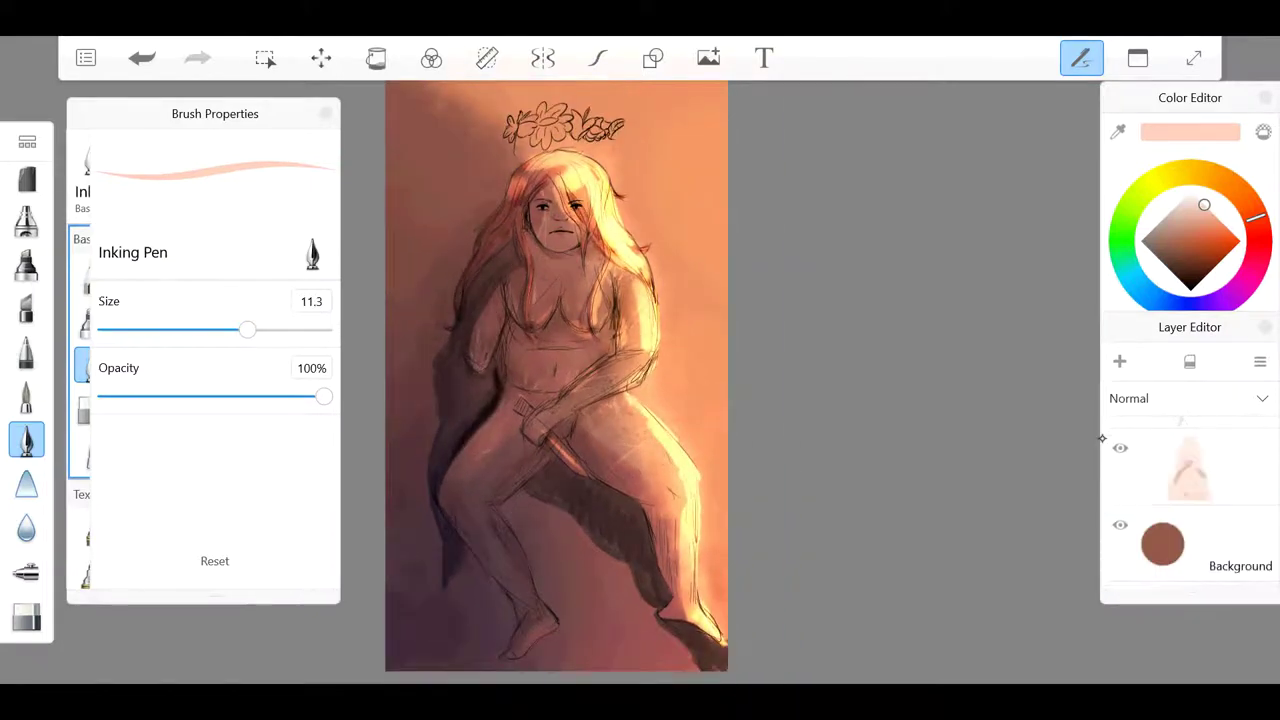
Step: Erase the sketched eye beneath the hair and the dark shadow over the arm, using erasers at sizes 18.0 and 11.1
{"action": "key", "text": "e"}
{"action": "left_click", "coordinate": [26, 540]}
{"action": "left_click", "coordinate": [1185, 494]}
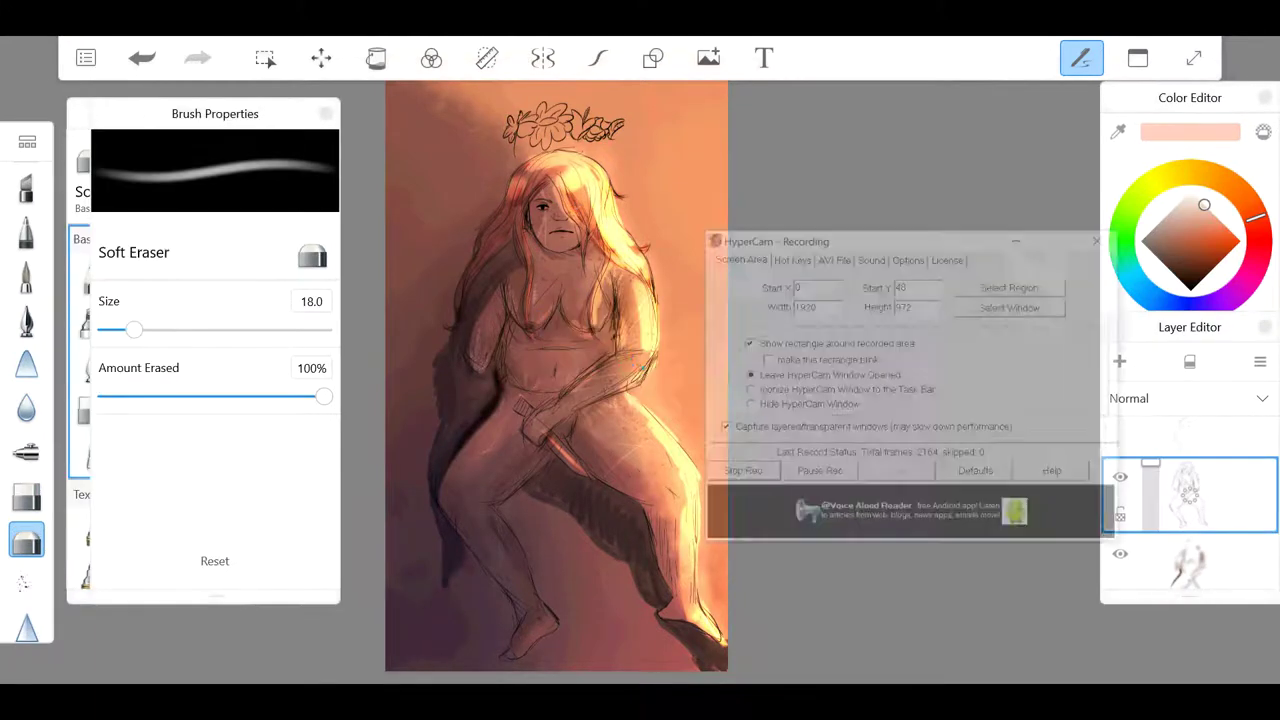
{"action": "key", "text": "e"}
{"action": "left_click_drag", "start_coordinate": [505, 258], "coordinate": [467, 362]}
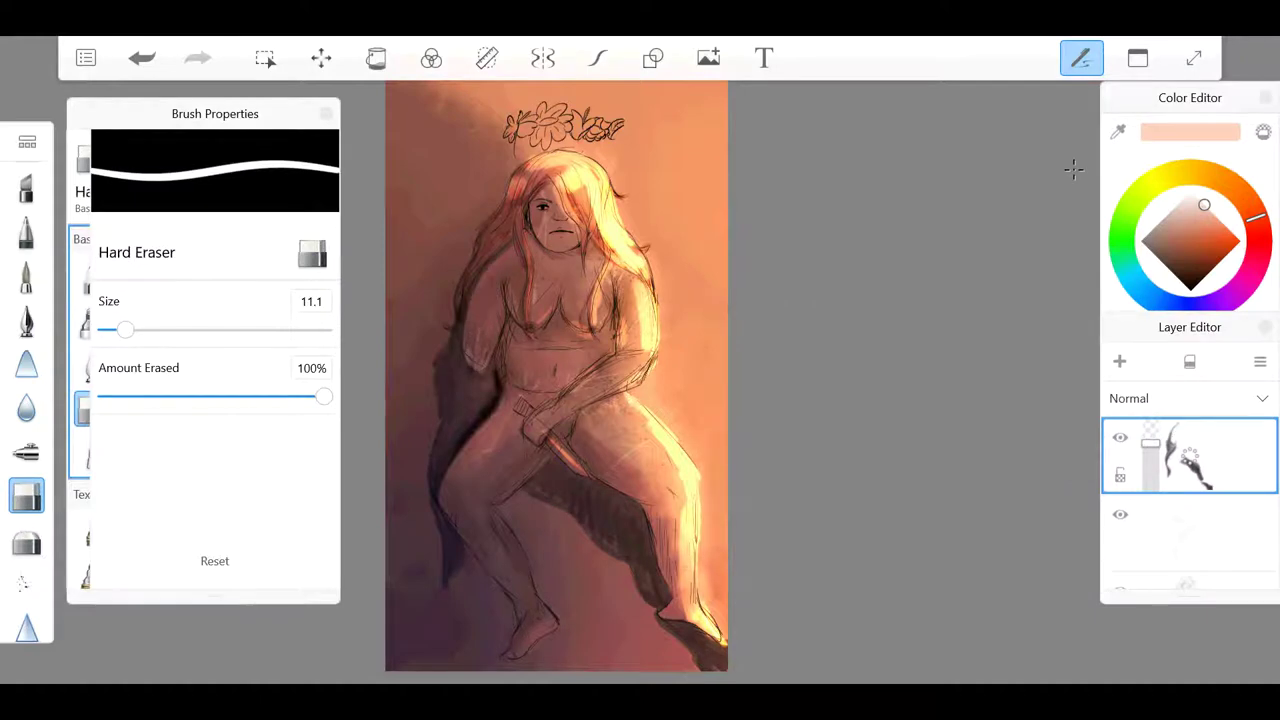
Step: Darken the cast shadow beneath the thigh and foot in black with the Hard Airbrush, raising its size up to 49.9
{"action": "key", "text": "Down"}
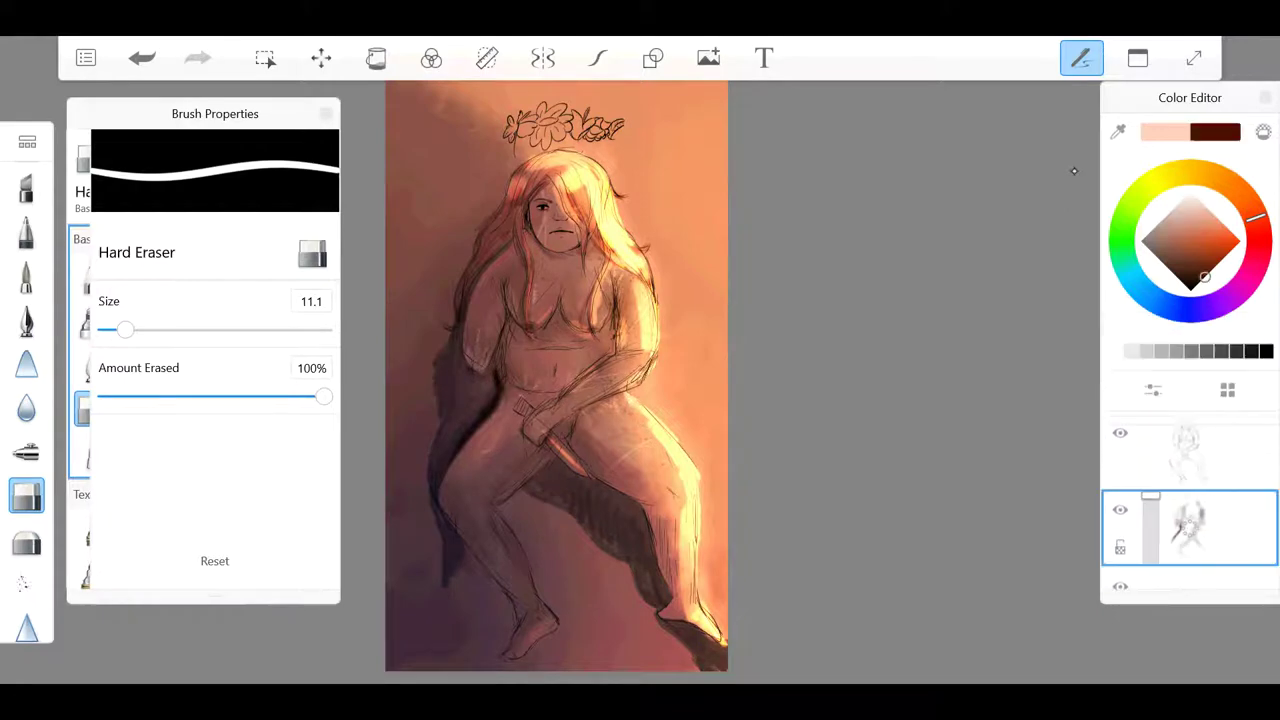
{"action": "key", "text": "p"}
{"action": "key", "text": "a"}
{"action": "key", "text": "d"}
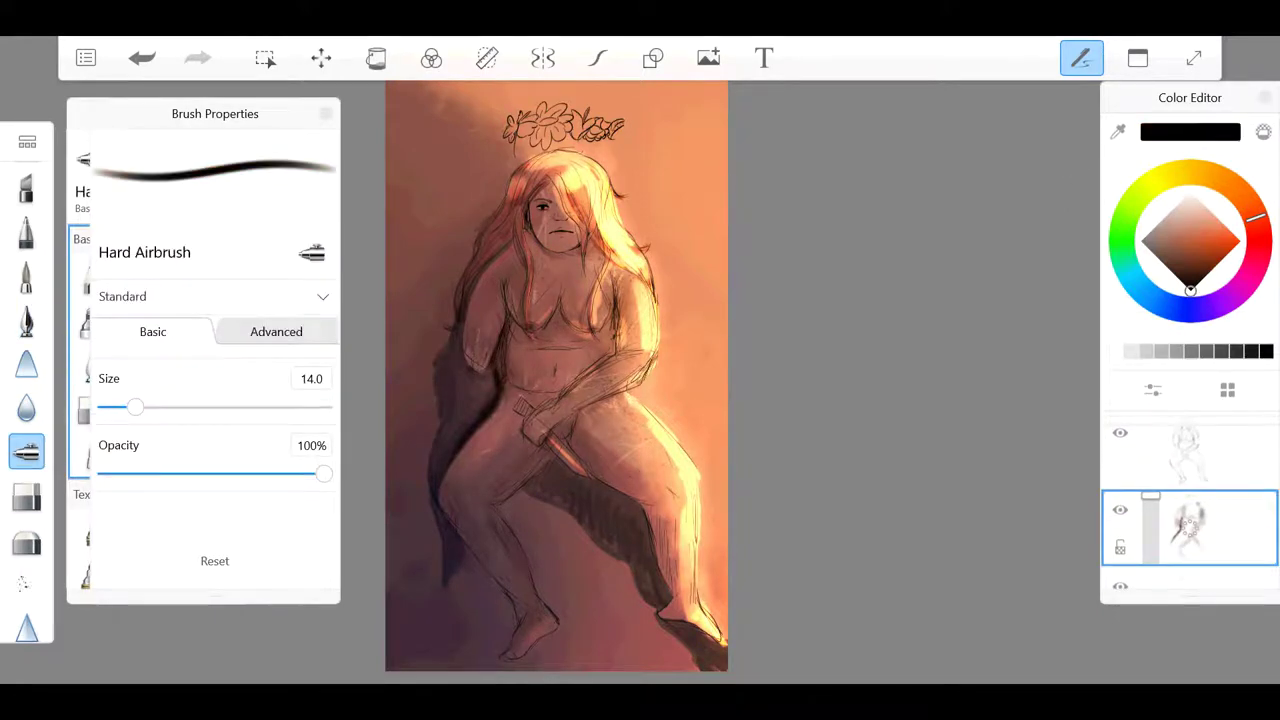
{"action": "key", "text": "bracketright"}
{"action": "key", "text": "bracketright"}
{"action": "key", "text": "bracketright"}
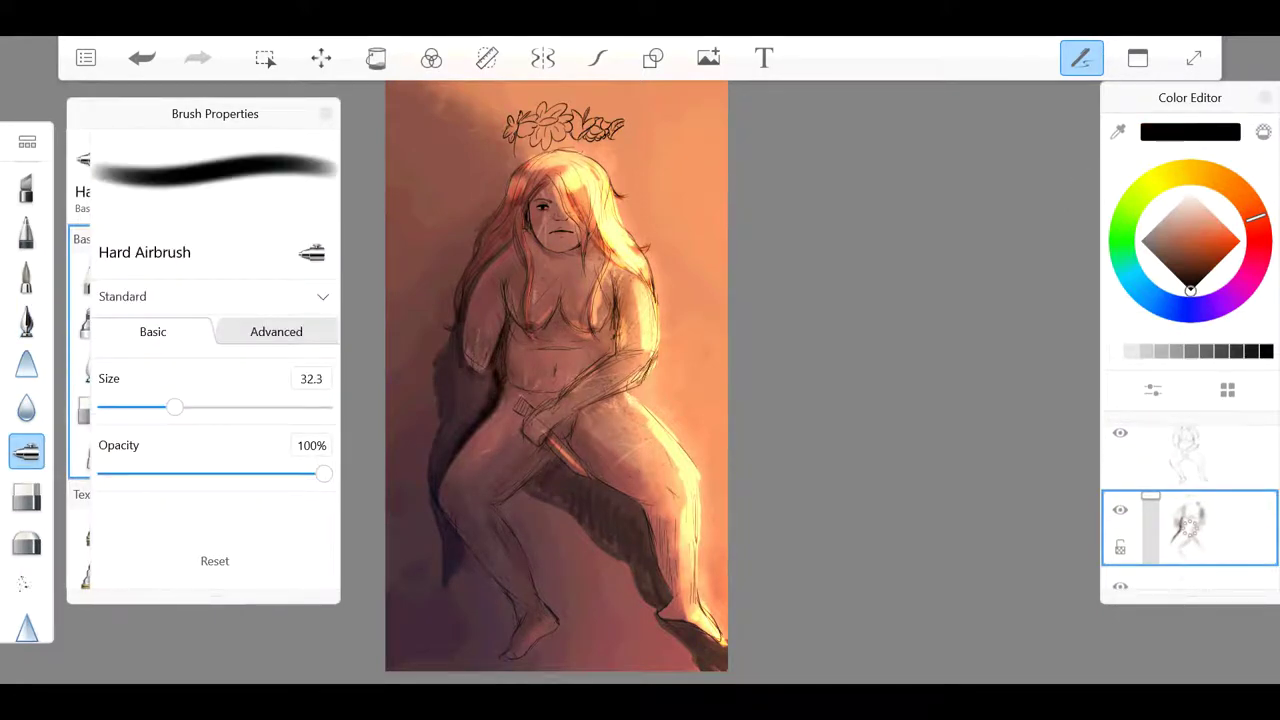
{"action": "key", "text": "bracketright"}
{"action": "key", "text": "bracketright"}
{"action": "key", "text": "bracketright"}
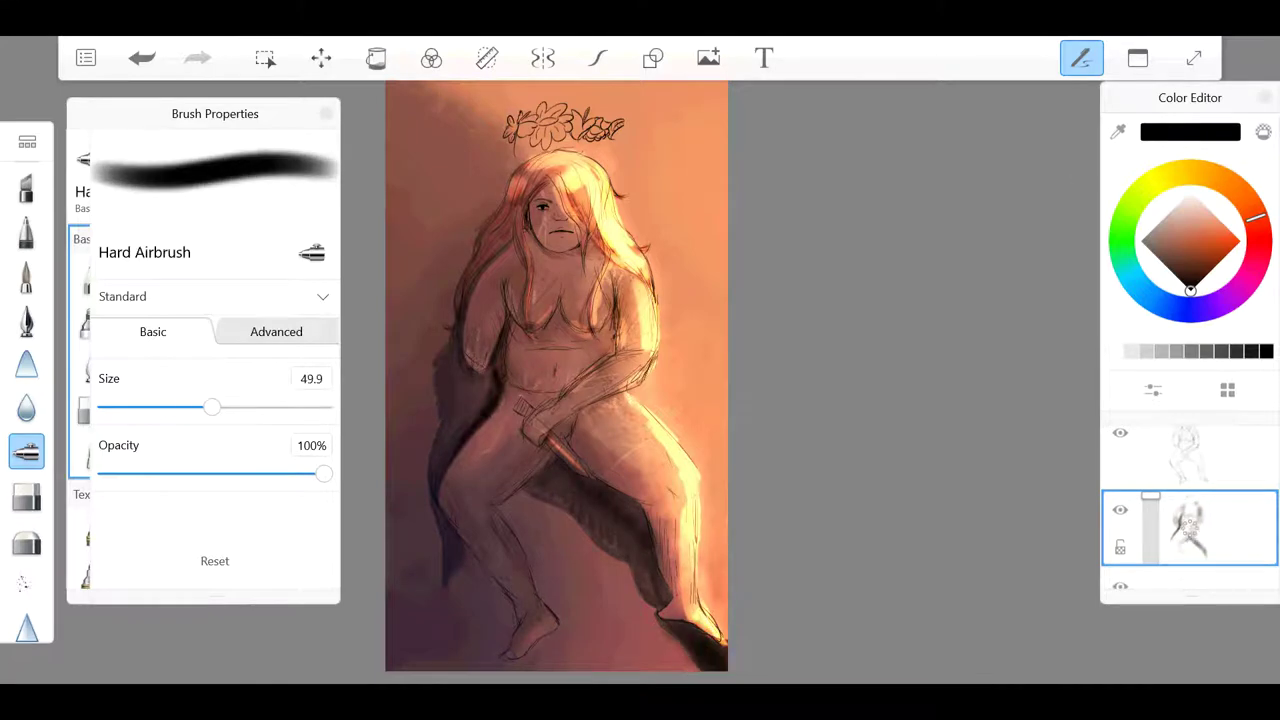
Step: Deepen the black cast shadow beside the figure's hip and shaded leg with the Hard Airbrush at size 18.5, and save
{"action": "key", "text": "bracketleft"}
{"action": "key", "text": "bracketleft"}
{"action": "key", "text": "bracketleft"}
{"action": "key", "text": "bracketleft"}
{"action": "key", "text": "bracketleft"}
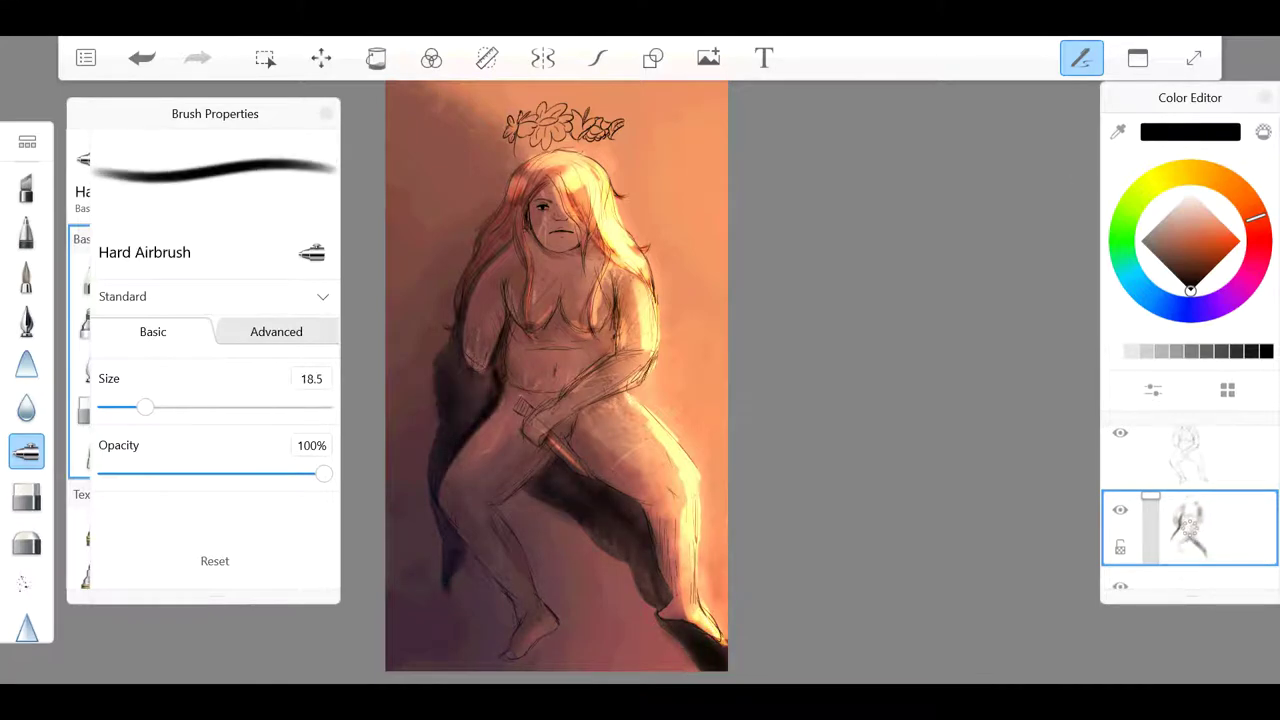
{"action": "key", "text": "ctrl+s"}
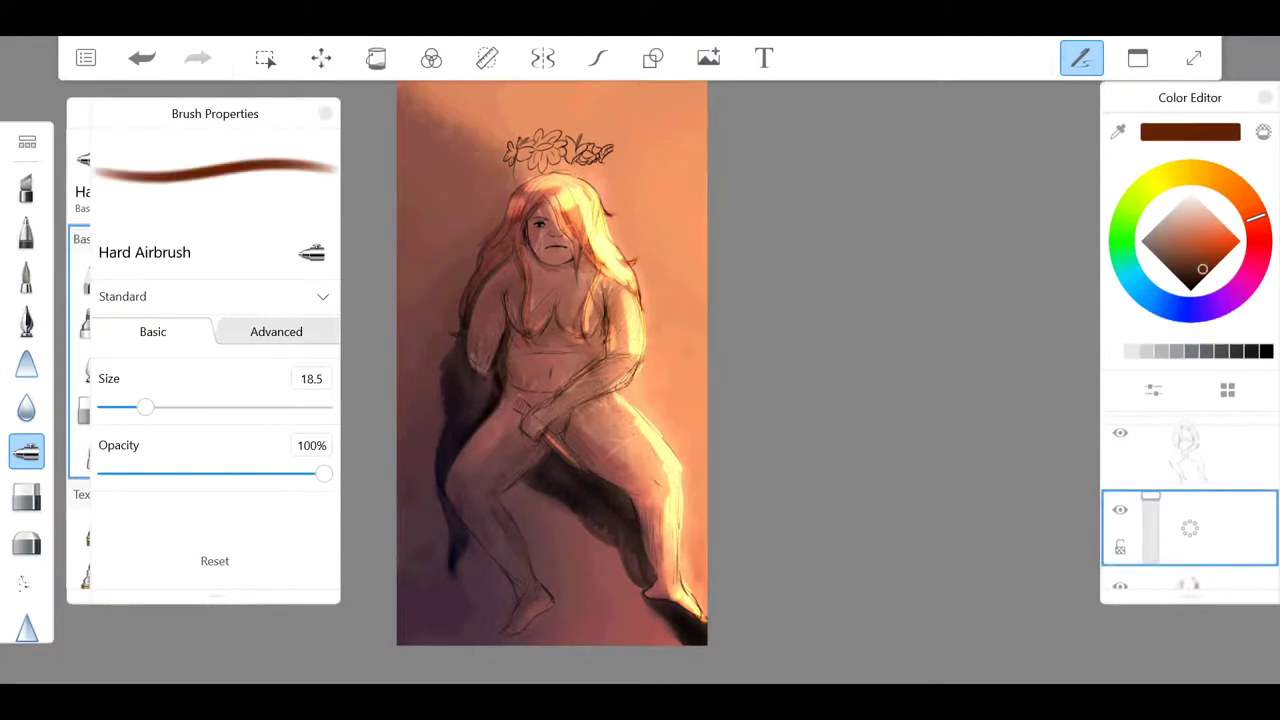
Step: Fill the end of the knife's handle above the fist with dark reddish brown, using the Paintbrush at size 6.6
{"action": "scroll", "coordinate": [640, 380], "scroll_direction": "up", "scroll_amount": 5}
{"action": "left_click", "coordinate": [26, 274]}
{"action": "mouse_move", "coordinate": [530, 300]}
{"action": "left_mouse_down"}
{"action": "mouse_move", "coordinate": [537, 346]}
{"action": "mouse_move", "coordinate": [610, 368]}
{"action": "left_mouse_up"}
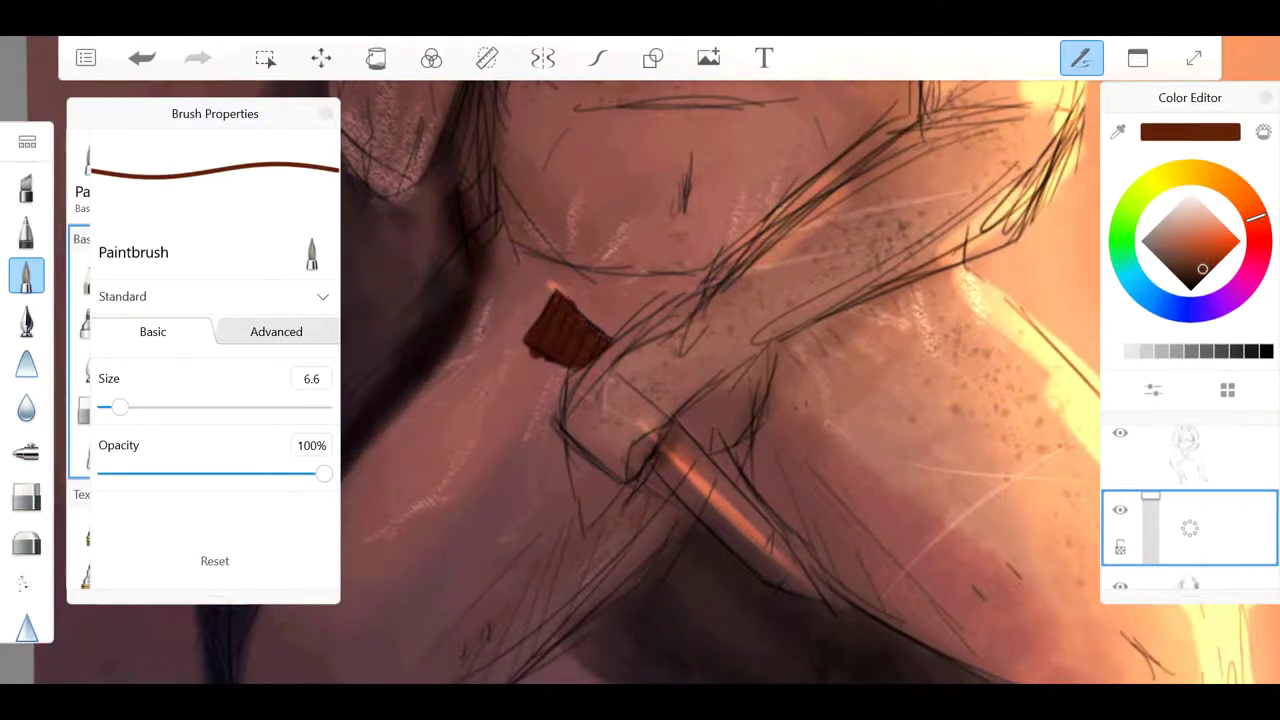
Step: Paint the knife's blade muted reddish pink and shade its upper side dark brown with the Paintbrush at size 6.6
{"action": "left_click", "coordinate": [1174, 237]}
{"action": "left_click_drag", "start_coordinate": [700, 495], "coordinate": [810, 595]}
{"action": "left_click_drag", "start_coordinate": [670, 455], "coordinate": [815, 595]}
{"action": "left_click_drag", "start_coordinate": [640, 400], "coordinate": [520, 285]}
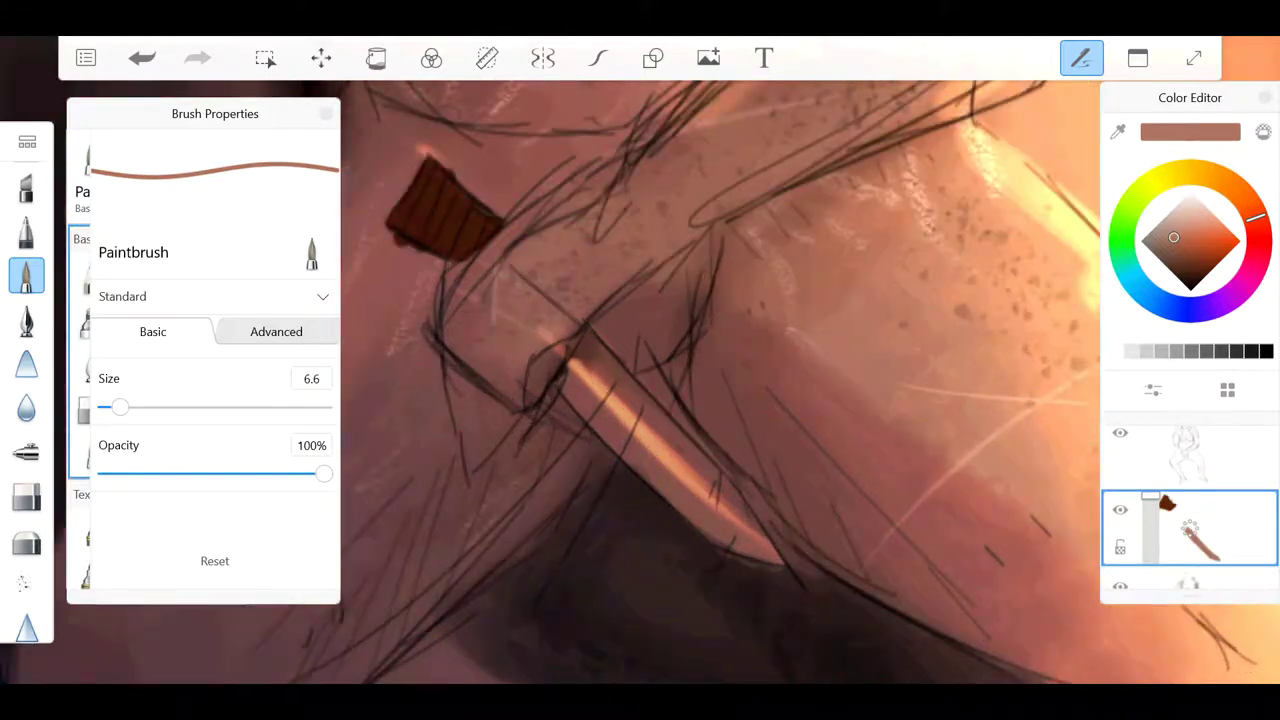
{"action": "left_click", "coordinate": [1176, 261]}
{"action": "left_click_drag", "start_coordinate": [595, 345], "coordinate": [710, 475]}
{"action": "left_click_drag", "start_coordinate": [632, 420], "coordinate": [762, 535]}
{"action": "key", "text": "ctrl+z"}
{"action": "left_click_drag", "start_coordinate": [600, 372], "coordinate": [712, 502]}
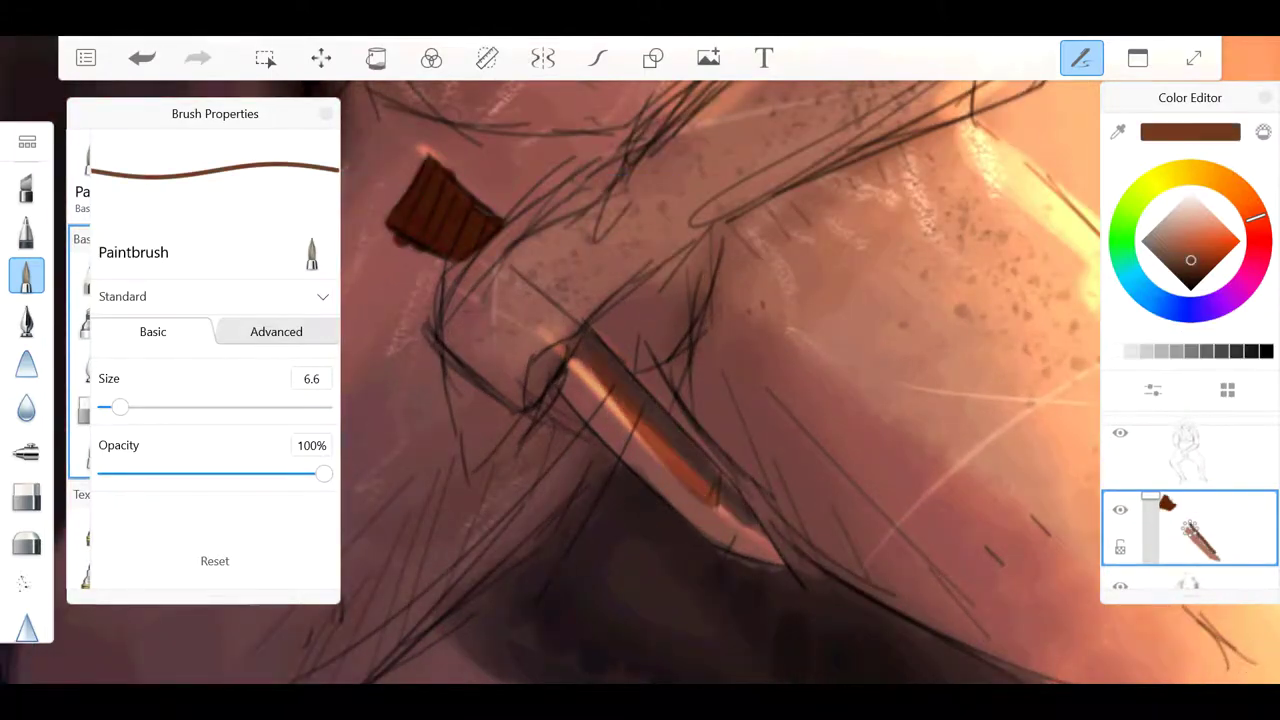
Step: Paint orange highlights along the upper edge of the knife's handle with the Paintbrush at size 6.6
{"action": "scroll", "coordinate": [640, 380], "scroll_direction": "down", "scroll_amount": 5}
{"action": "scroll", "coordinate": [640, 380], "scroll_direction": "up", "scroll_amount": 5}
{"action": "left_click_drag", "start_coordinate": [572, 238], "coordinate": [650, 322]}
{"action": "left_click_drag", "start_coordinate": [640, 302], "coordinate": [686, 336]}
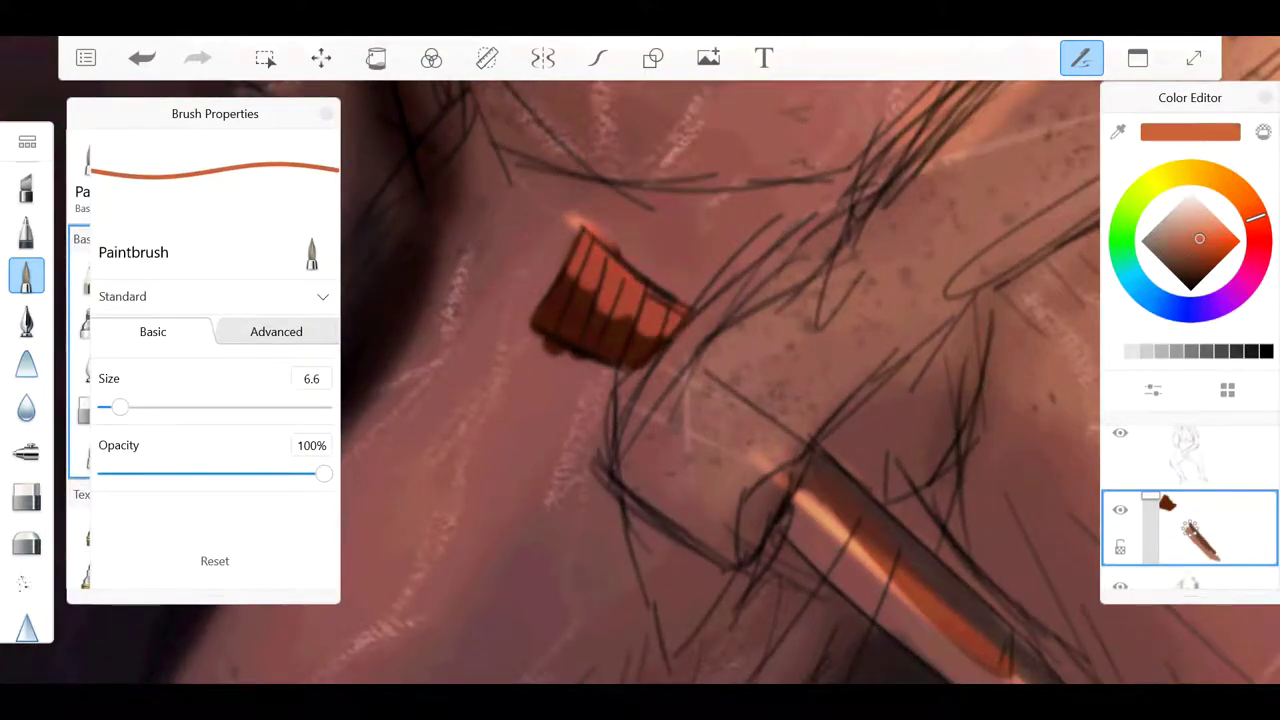
Step: Shade the lower edge of the knife's handle in near-black brown and slightly reduce the layer's opacity
{"action": "left_click", "coordinate": [1192, 283]}
{"action": "left_click_drag", "start_coordinate": [540, 310], "coordinate": [612, 356]}
{"action": "left_click_drag", "start_coordinate": [604, 346], "coordinate": [645, 376]}
{"action": "scroll", "coordinate": [640, 380], "scroll_direction": "down", "scroll_amount": 1}
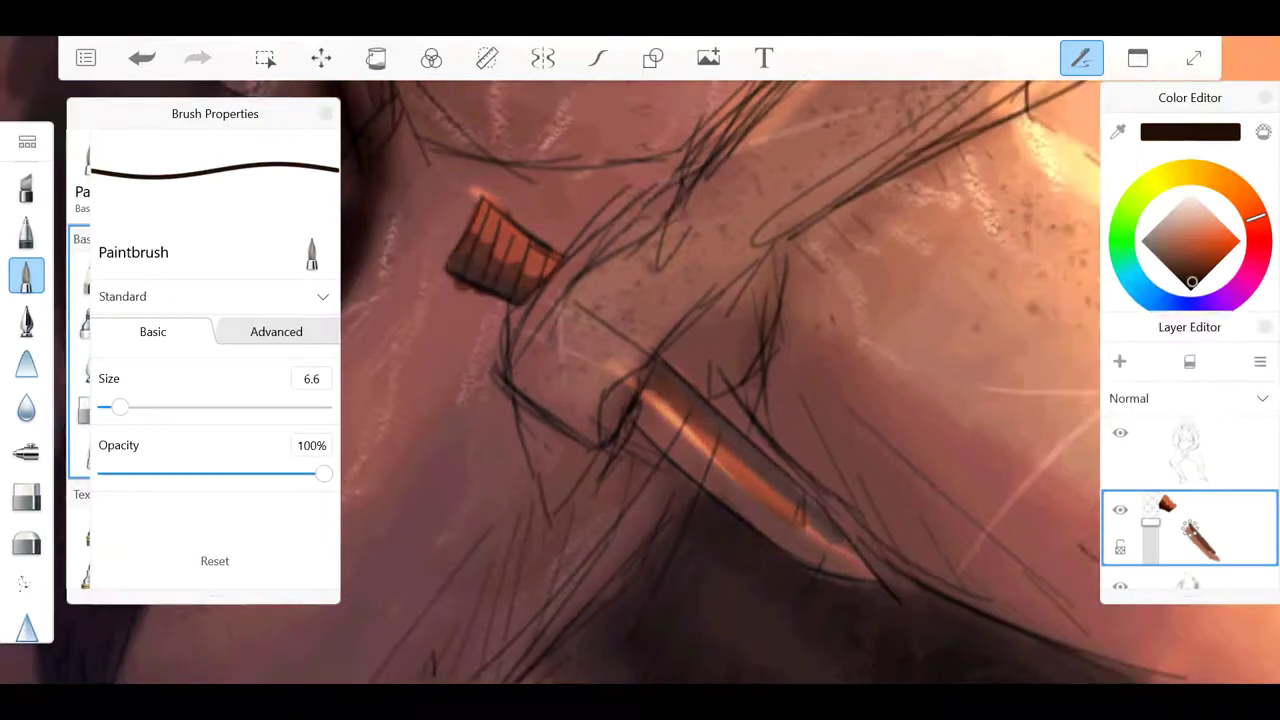
{"action": "key", "text": "e"}
{"action": "scroll", "coordinate": [640, 380], "scroll_direction": "down", "scroll_amount": 5}
{"action": "left_click", "coordinate": [85, 57]}
{"action": "key", "text": "Escape"}
{"action": "scroll", "coordinate": [648, 380], "scroll_direction": "down", "scroll_amount": 2}
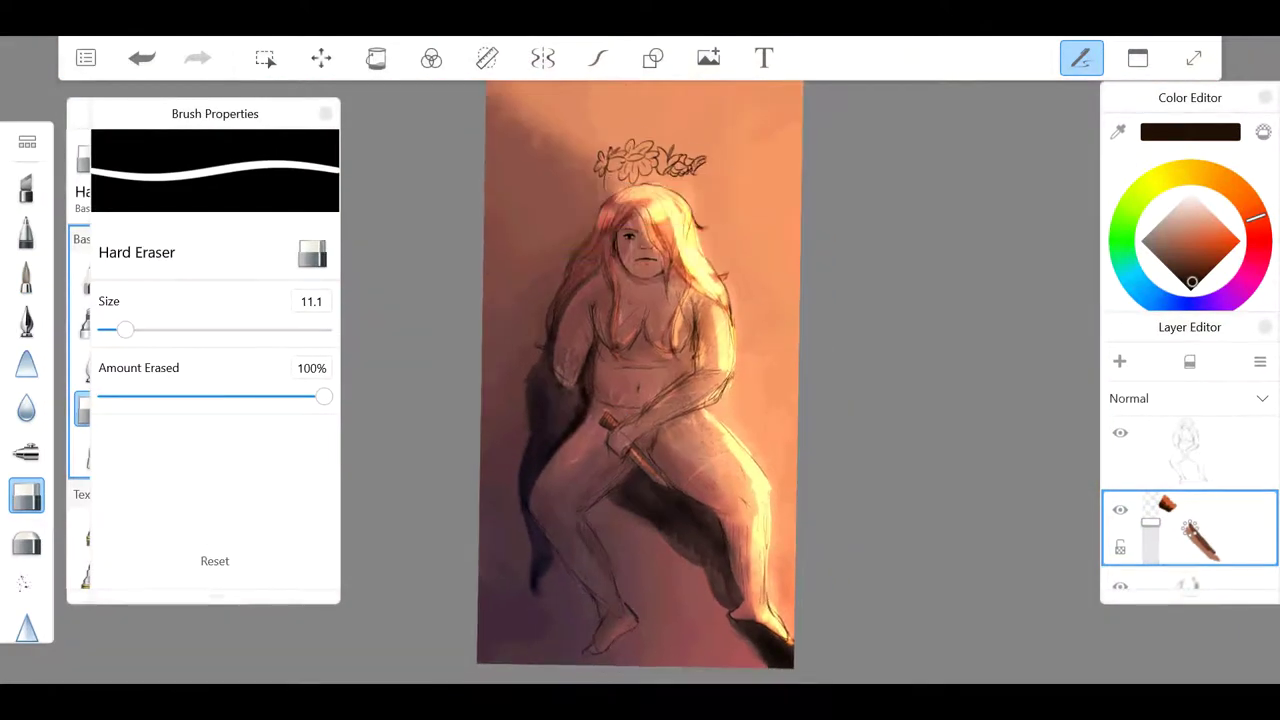
Step: Airbrush a near-black brown ground shadow around the feet on a separate layer, using the Hard Airbrush at sizes 78.0 and 20.2
{"action": "left_click", "coordinate": [26, 452]}
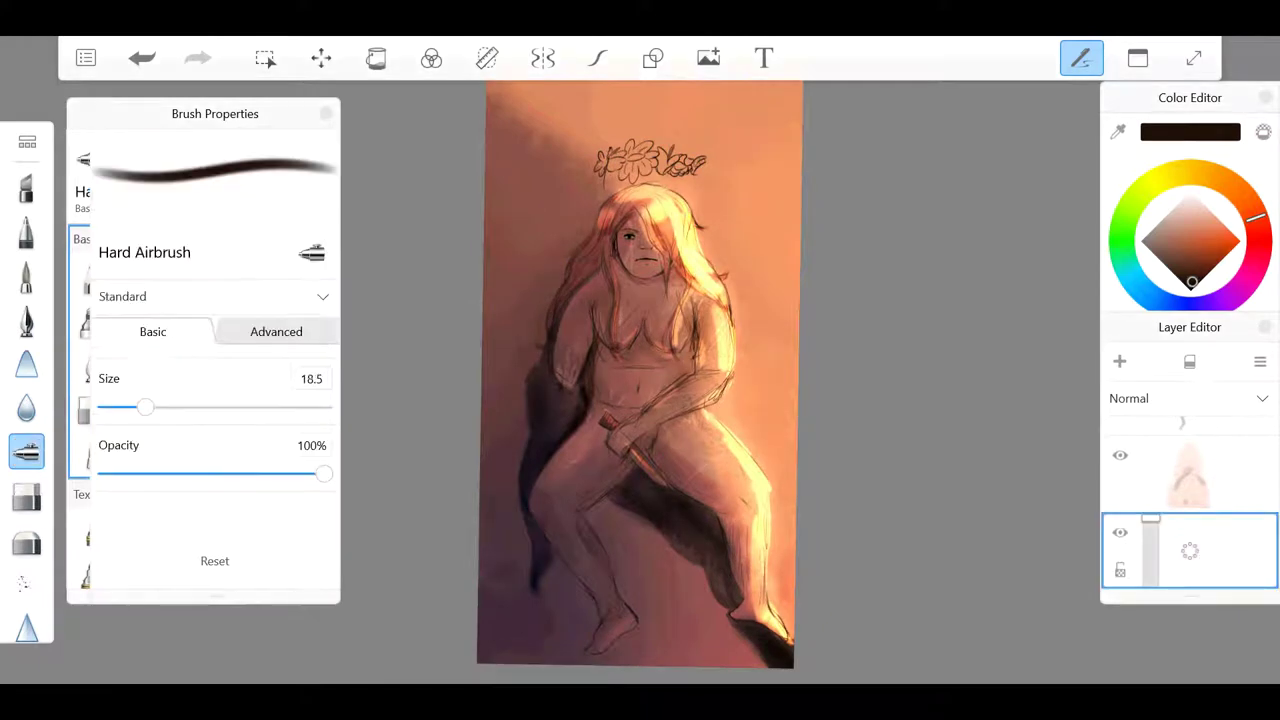
{"action": "left_click_drag", "start_coordinate": [145, 407], "coordinate": [218, 407]}
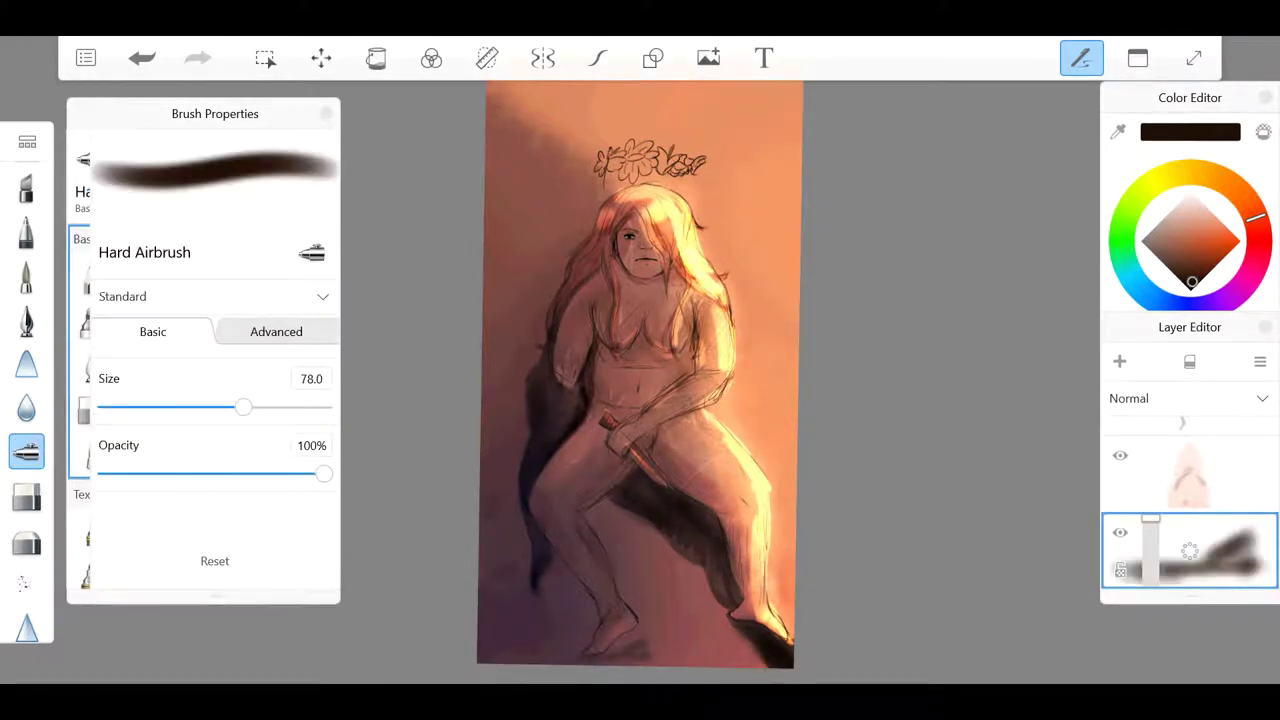
{"action": "mouse_move", "coordinate": [485, 655]}
{"action": "left_mouse_down"}
{"action": "mouse_move", "coordinate": [670, 660]}
{"action": "mouse_move", "coordinate": [745, 640]}
{"action": "left_mouse_up"}
{"action": "left_click_drag", "start_coordinate": [650, 612], "coordinate": [736, 648]}
{"action": "key", "text": "bracketleft"}
{"action": "left_click_drag", "start_coordinate": [650, 628], "coordinate": [700, 592]}
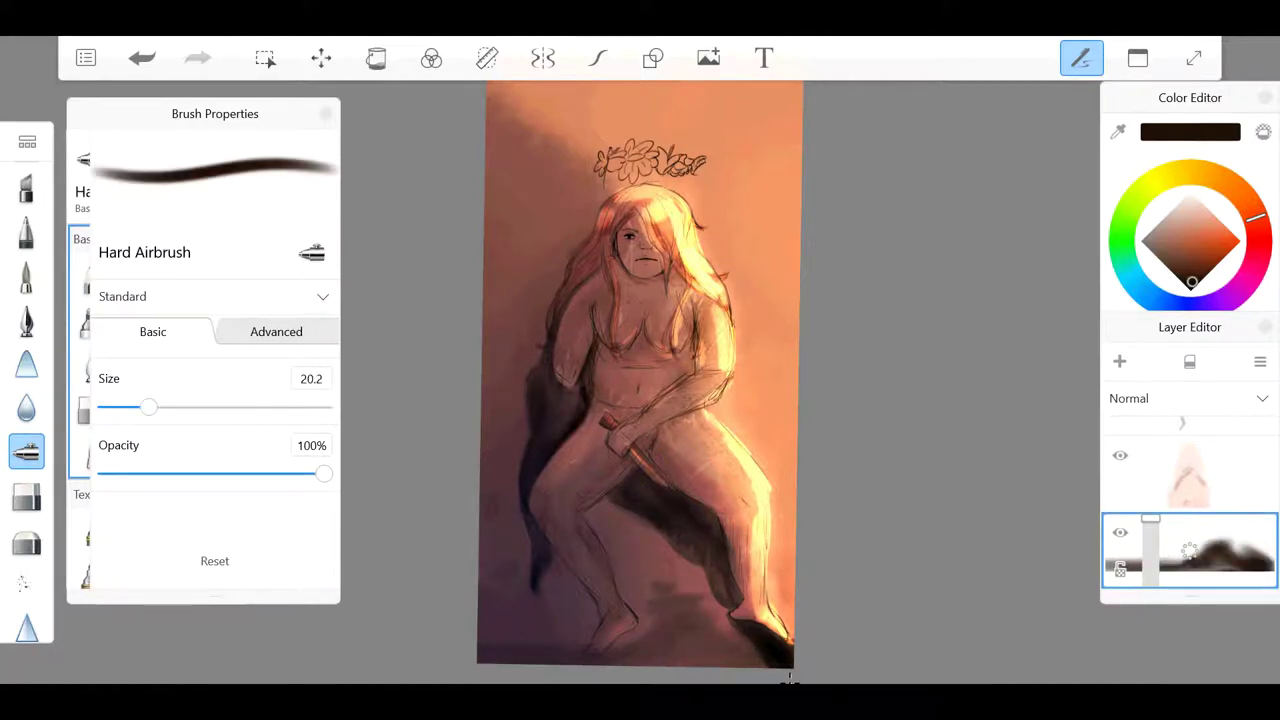
Step: Soften the ground shadow with the Soft Eraser at size 45.5, extend it upward with the Hard Airbrush at 111.0, and save
{"action": "key", "text": "e"}
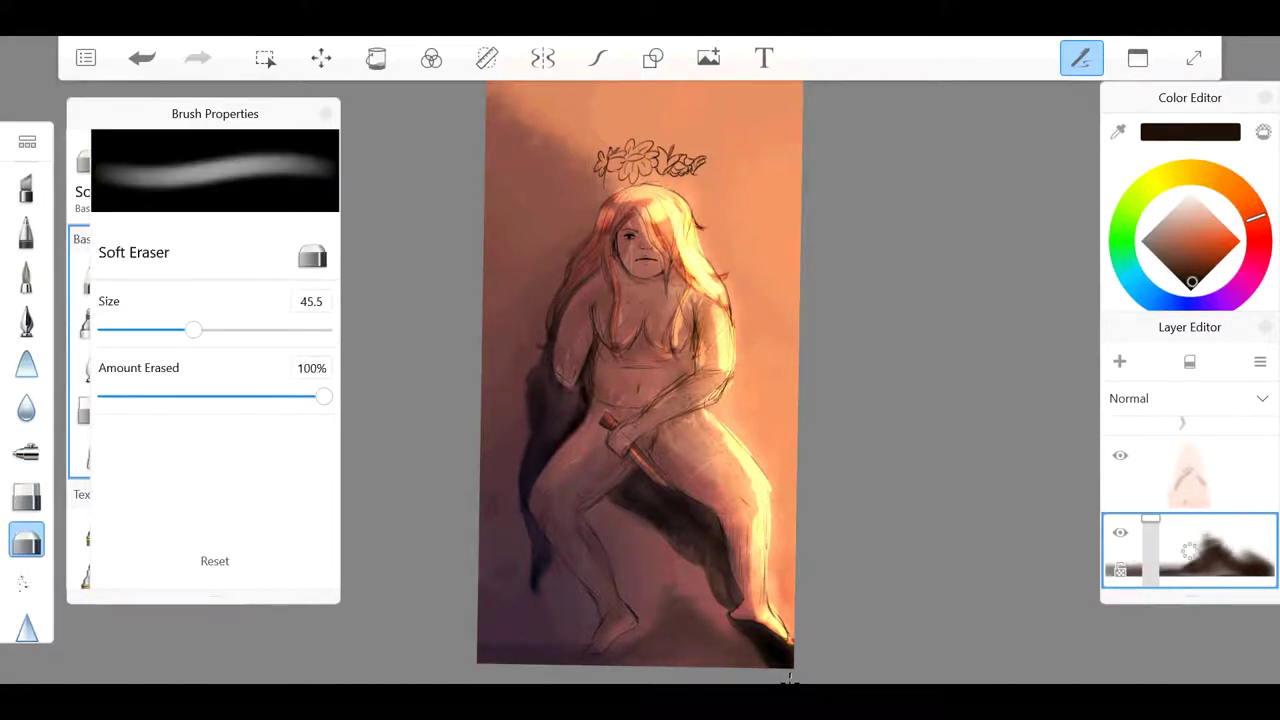
{"action": "key", "text": "e"}
{"action": "key", "text": "bracketright"}
{"action": "key", "text": "bracketright"}
{"action": "key", "text": "bracketright"}
{"action": "key", "text": "bracketright"}
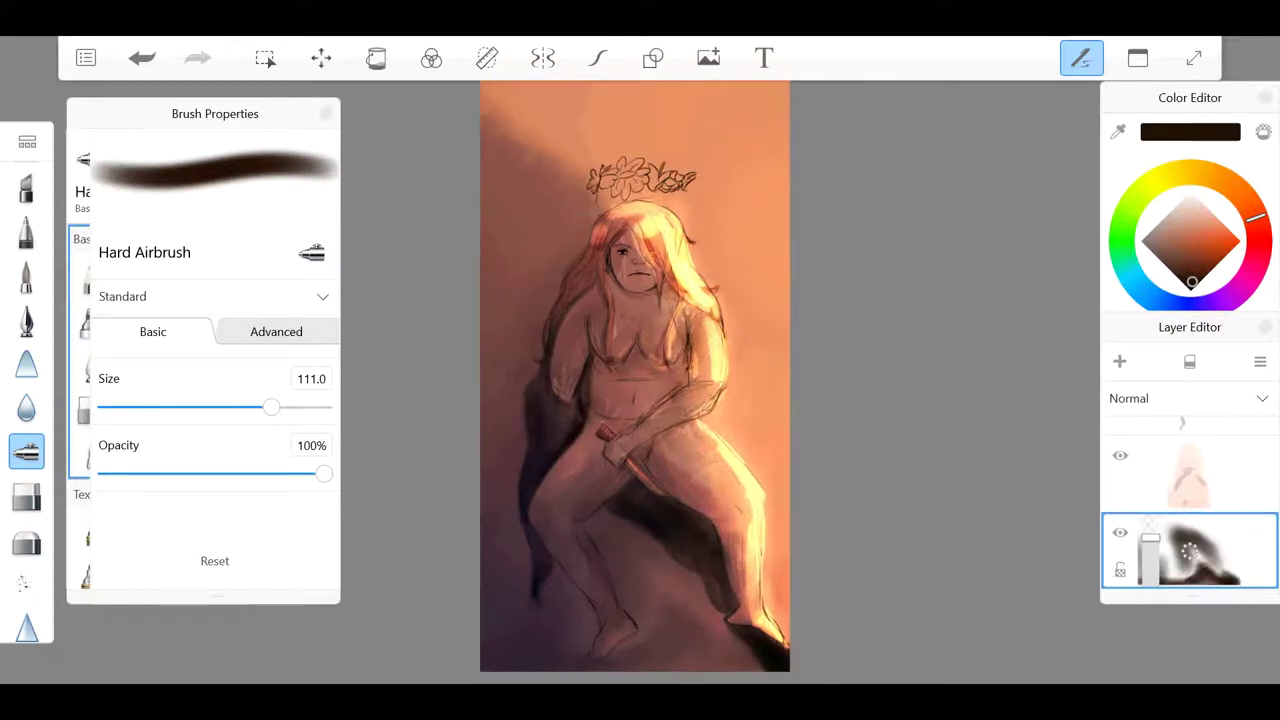
{"action": "key", "text": "ctrl+s"}
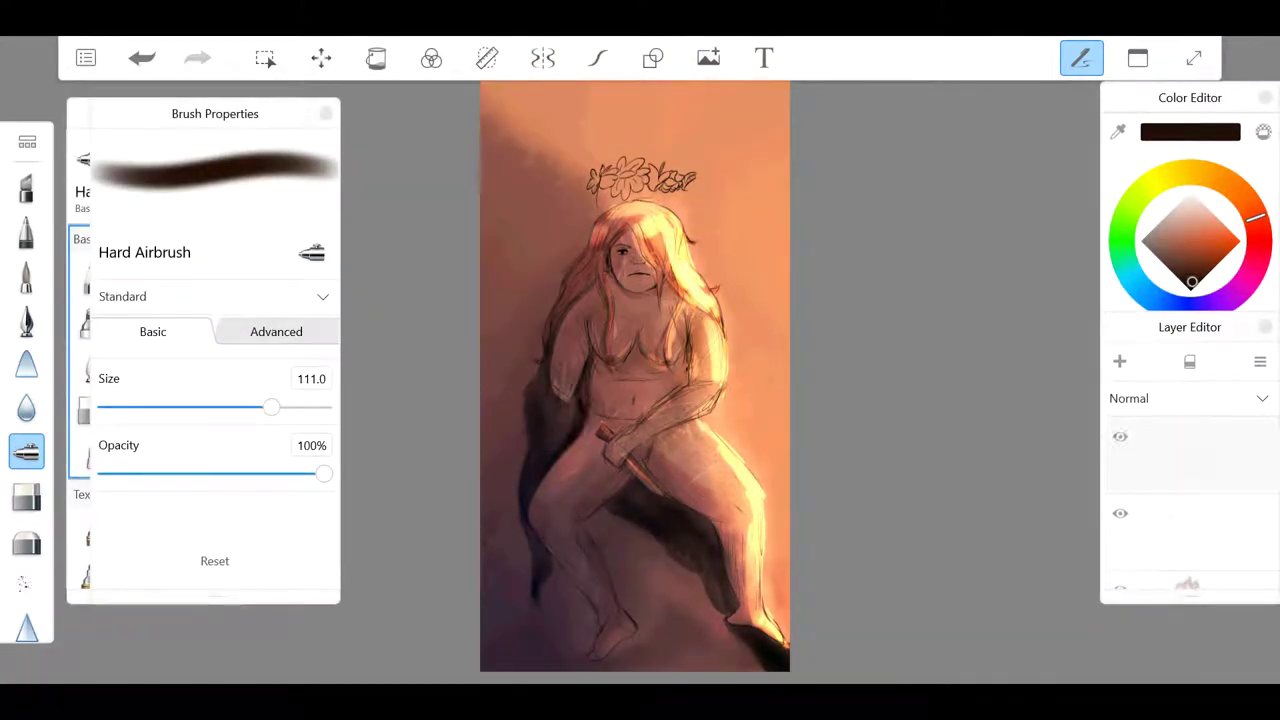
Step: Raise the opacity of the cast shadow layer to full
{"action": "mouse_move", "coordinate": [1150, 517]}
{"action": "left_mouse_down"}
{"action": "mouse_move", "coordinate": [1150, 552]}
{"action": "mouse_move", "coordinate": [1150, 518]}
{"action": "left_mouse_up"}
{"action": "scroll", "coordinate": [1190, 480], "scroll_direction": "up", "scroll_amount": 1}
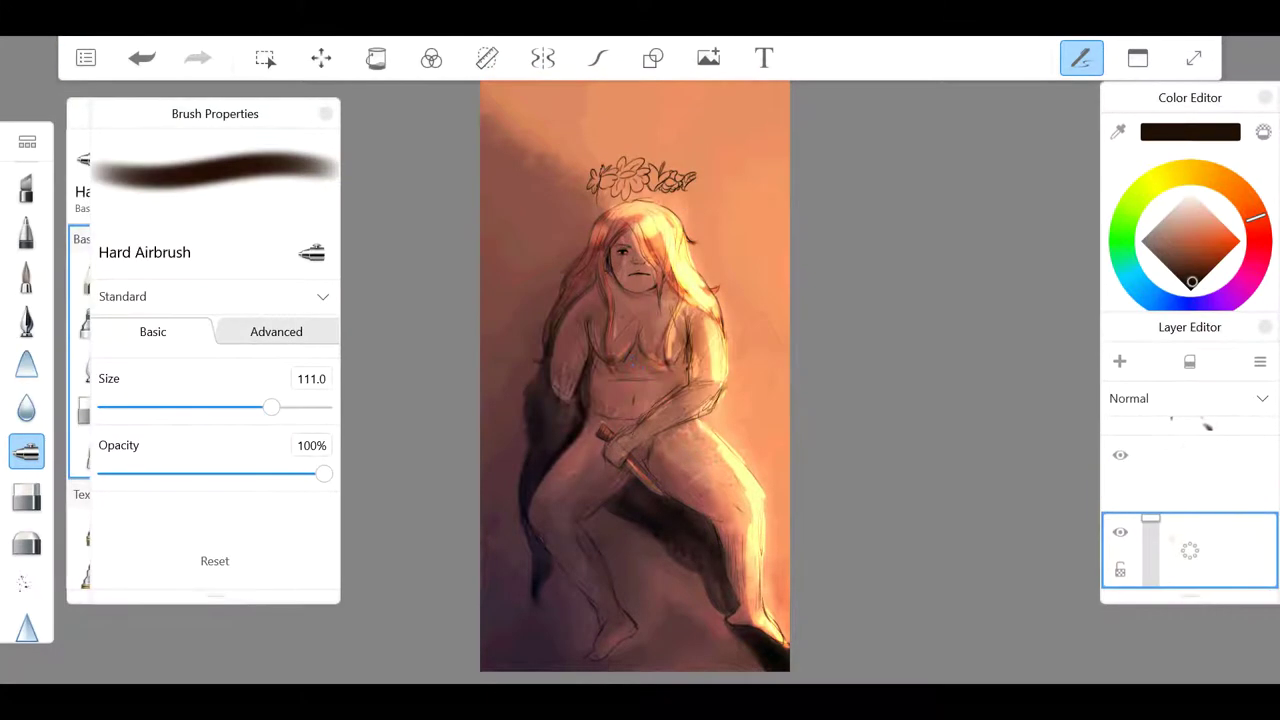
{"action": "scroll", "coordinate": [1190, 480], "scroll_direction": "up", "scroll_amount": 2}
{"action": "scroll", "coordinate": [1190, 480], "scroll_direction": "down", "scroll_amount": 2}
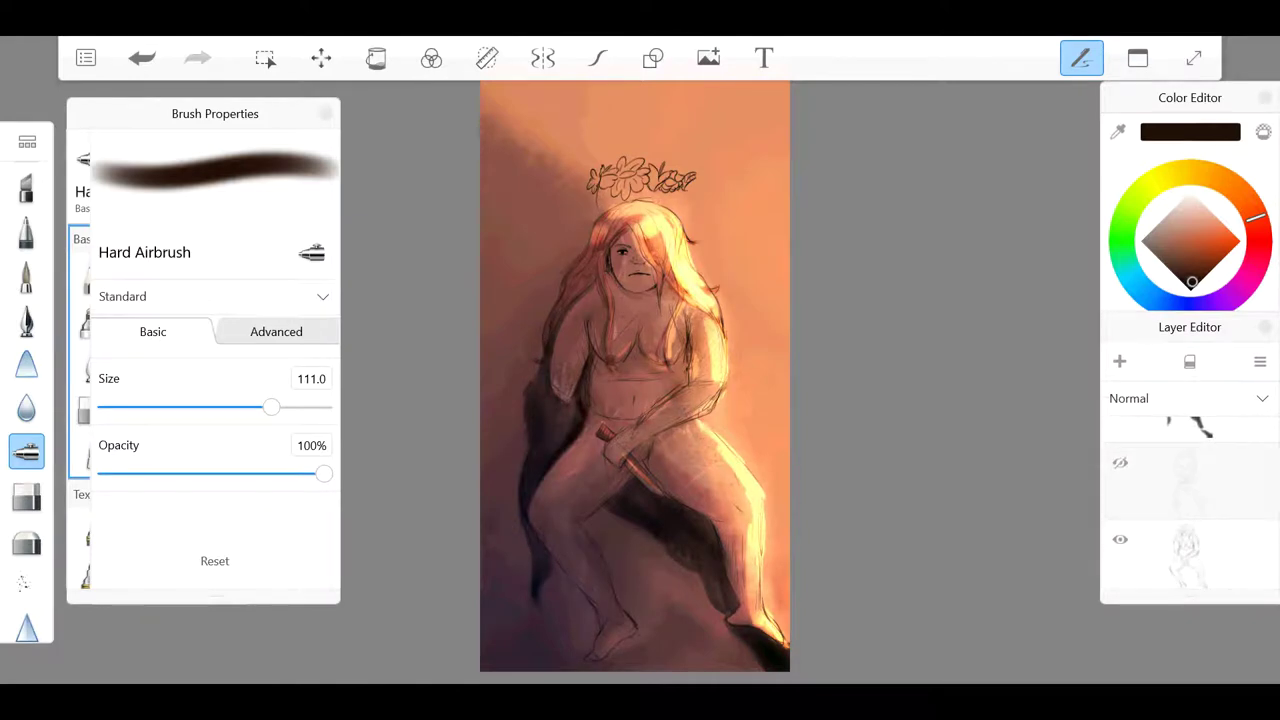
{"action": "scroll", "coordinate": [1190, 480], "scroll_direction": "up", "scroll_amount": 2}
{"action": "left_click_drag", "start_coordinate": [1150, 531], "coordinate": [1150, 500]}
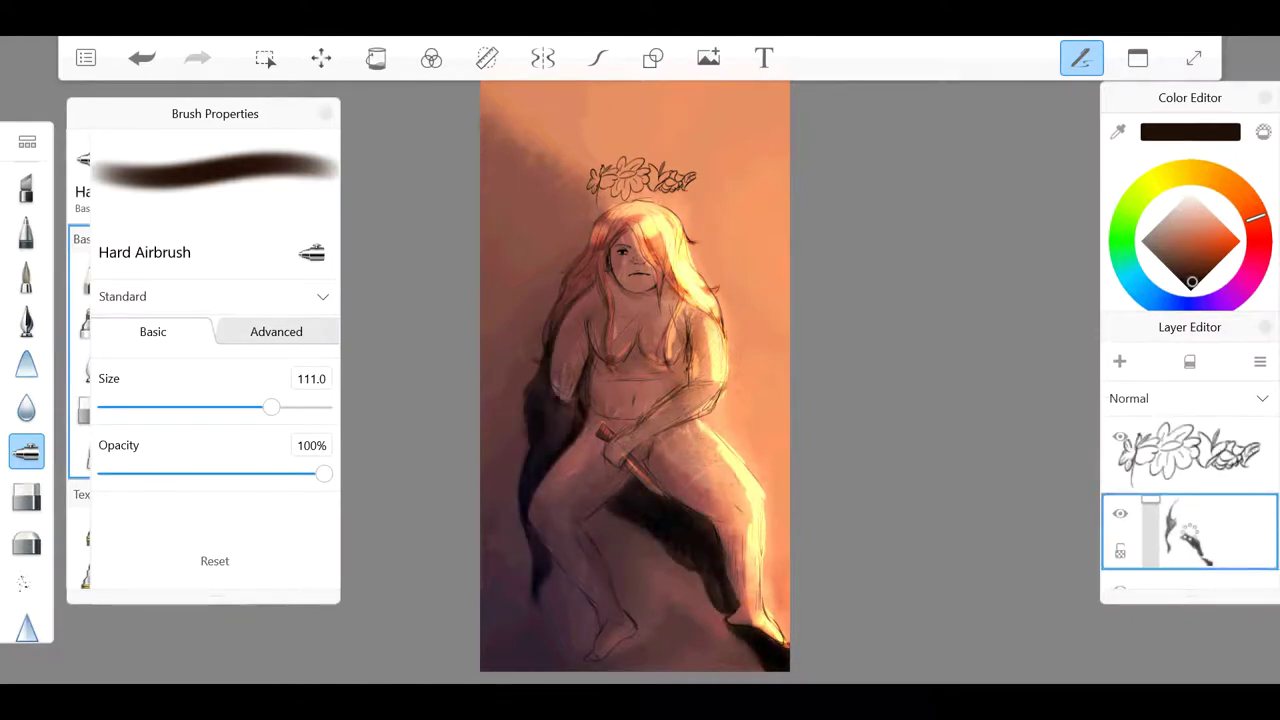
Step: Block in the flower crown in flat sky blue on the layer beneath its line art, finishing with the Inking Pen at size 11.3, and save
{"action": "scroll", "coordinate": [635, 375], "scroll_direction": "up", "scroll_amount": 5}
{"action": "left_click", "coordinate": [85, 57]}
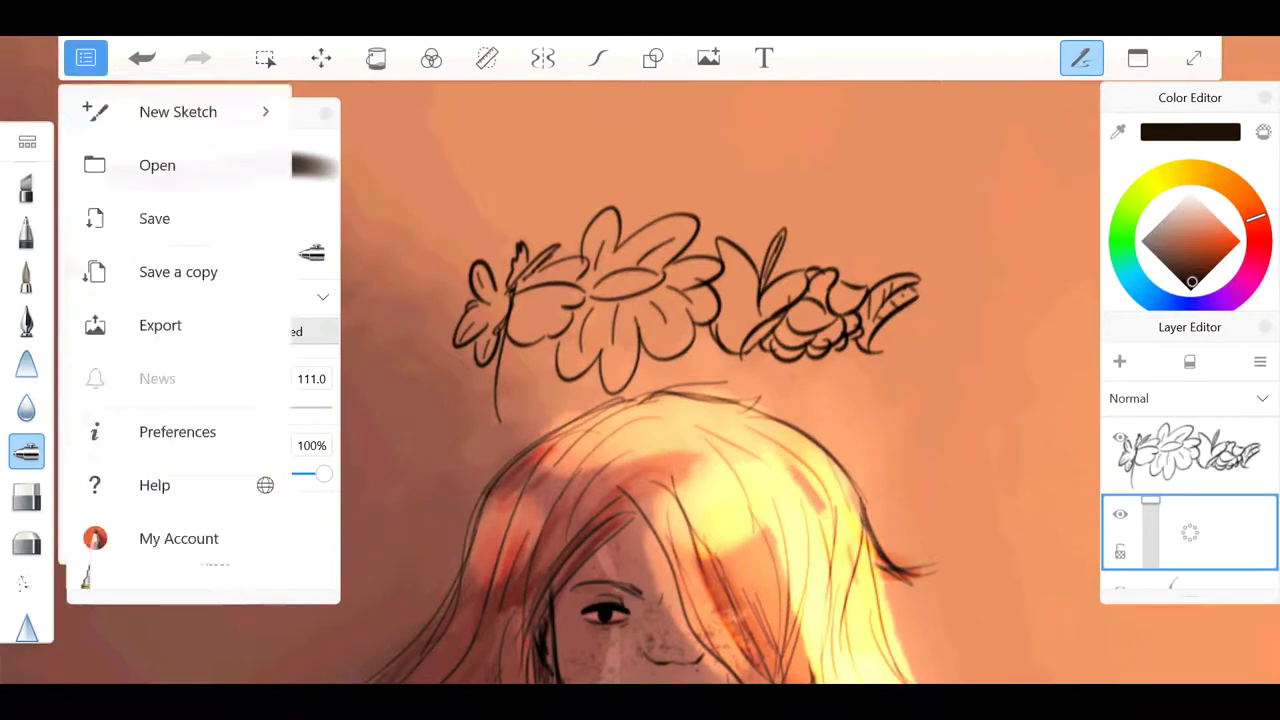
{"action": "left_click", "coordinate": [1155, 300]}
{"action": "left_click", "coordinate": [26, 275]}
{"action": "mouse_move", "coordinate": [475, 275]}
{"action": "left_mouse_down"}
{"action": "mouse_move", "coordinate": [495, 300]}
{"action": "mouse_move", "coordinate": [484, 346]}
{"action": "mouse_move", "coordinate": [560, 292]}
{"action": "mouse_move", "coordinate": [524, 260]}
{"action": "mouse_move", "coordinate": [630, 290]}
{"action": "left_mouse_up"}
{"action": "mouse_move", "coordinate": [645, 235]}
{"action": "left_mouse_down"}
{"action": "mouse_move", "coordinate": [620, 295]}
{"action": "mouse_move", "coordinate": [700, 300]}
{"action": "mouse_move", "coordinate": [610, 370]}
{"action": "mouse_move", "coordinate": [575, 368]}
{"action": "left_mouse_up"}
{"action": "left_click", "coordinate": [26, 495]}
{"action": "left_click", "coordinate": [1190, 530]}
{"action": "left_click_drag", "start_coordinate": [510, 290], "coordinate": [575, 335]}
{"action": "left_click_drag", "start_coordinate": [645, 260], "coordinate": [715, 315]}
{"action": "mouse_move", "coordinate": [715, 240]}
{"action": "left_mouse_down"}
{"action": "mouse_move", "coordinate": [760, 320]}
{"action": "mouse_move", "coordinate": [740, 320]}
{"action": "mouse_move", "coordinate": [800, 290]}
{"action": "mouse_move", "coordinate": [830, 340]}
{"action": "mouse_move", "coordinate": [860, 300]}
{"action": "mouse_move", "coordinate": [905, 300]}
{"action": "mouse_move", "coordinate": [865, 345]}
{"action": "left_mouse_up"}
{"action": "left_click", "coordinate": [26, 540]}
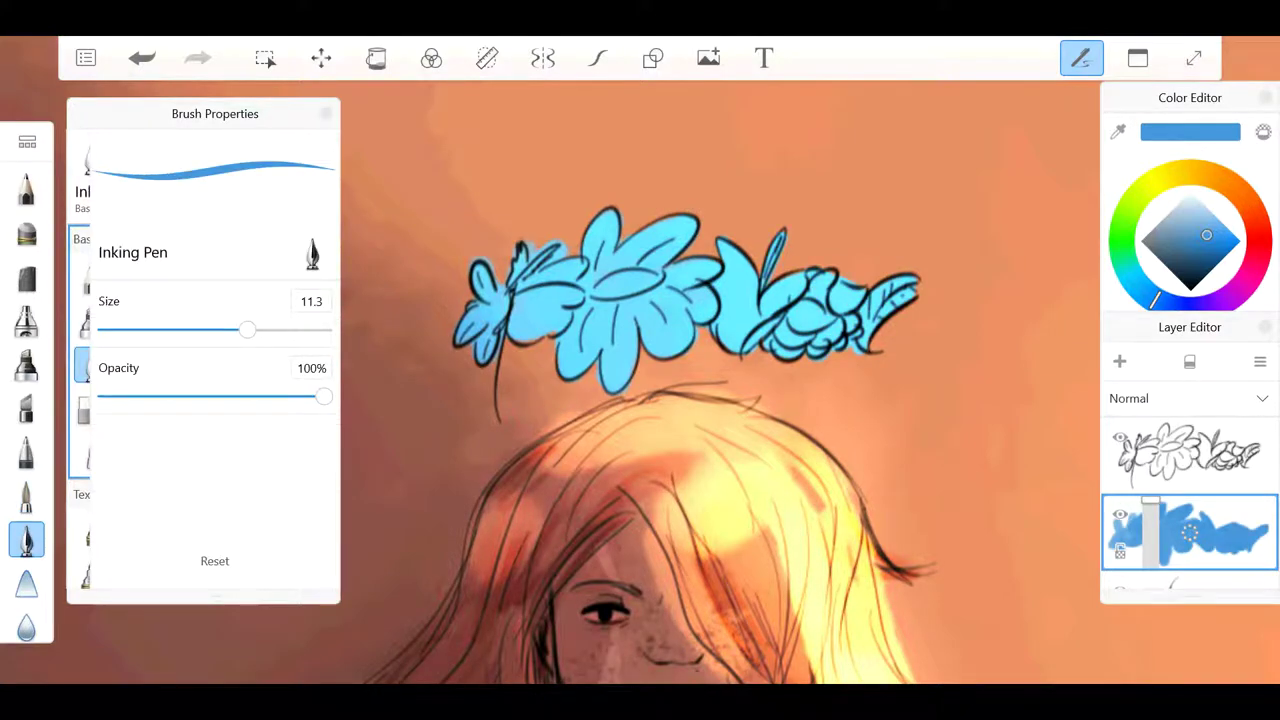
{"action": "key", "text": "ctrl+s"}
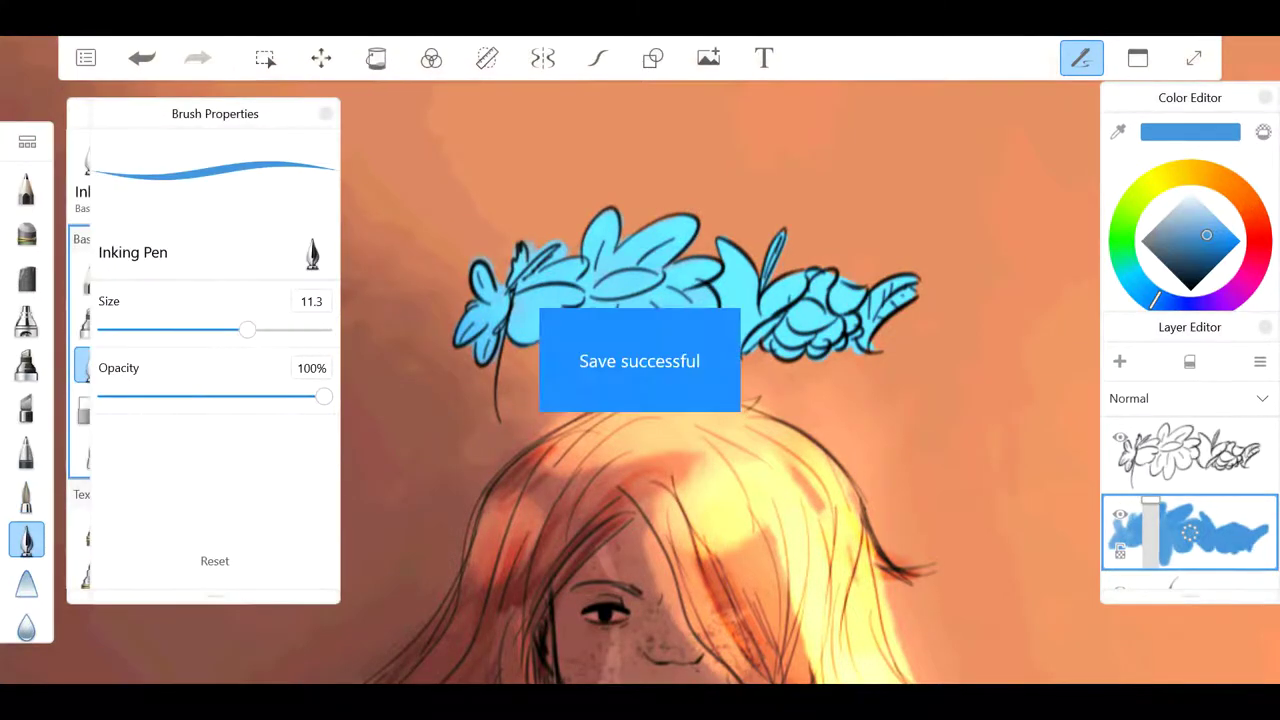
Step: Clean up the edges of the crown's blue fill with the Hard Eraser at 7.7, Paintbrush at 4.1 and Soft Eraser at 8.6
{"action": "key", "text": "e"}
{"action": "left_click_drag", "start_coordinate": [126, 329], "coordinate": [118, 329]}
{"action": "scroll", "coordinate": [720, 380], "scroll_direction": "up", "scroll_amount": 3}
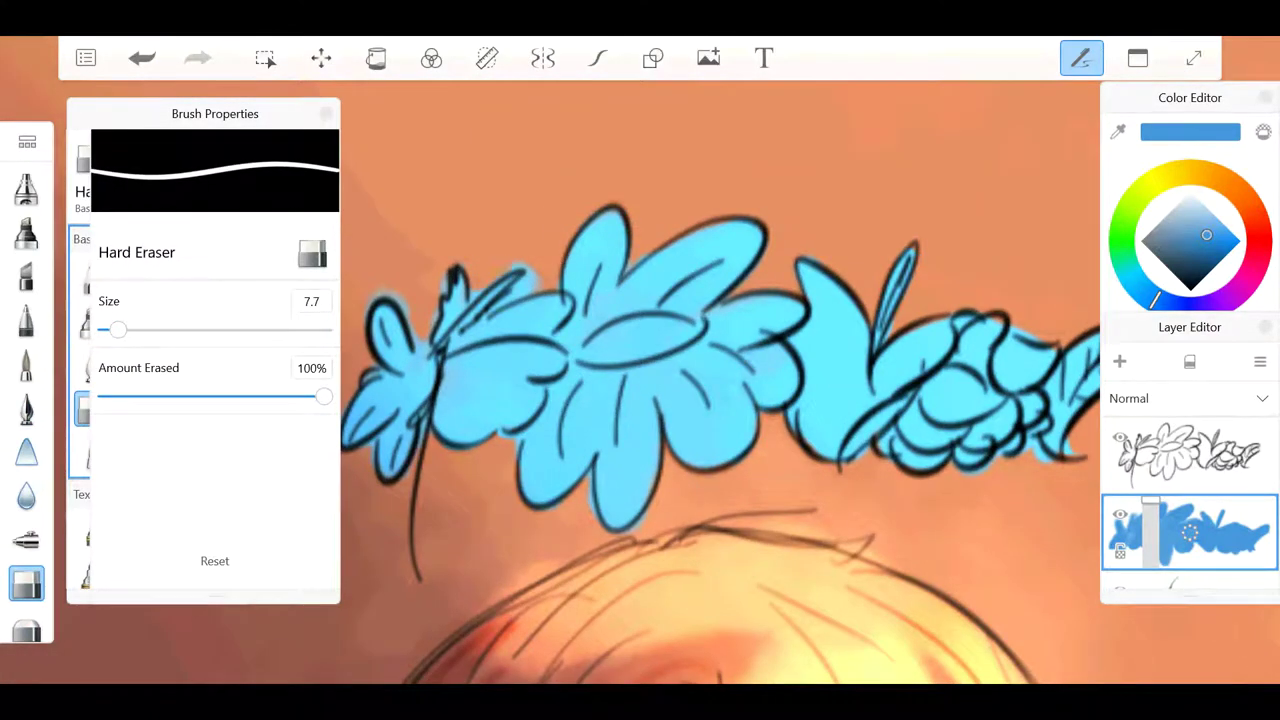
{"action": "scroll", "coordinate": [720, 380], "scroll_direction": "right", "scroll_amount": 5}
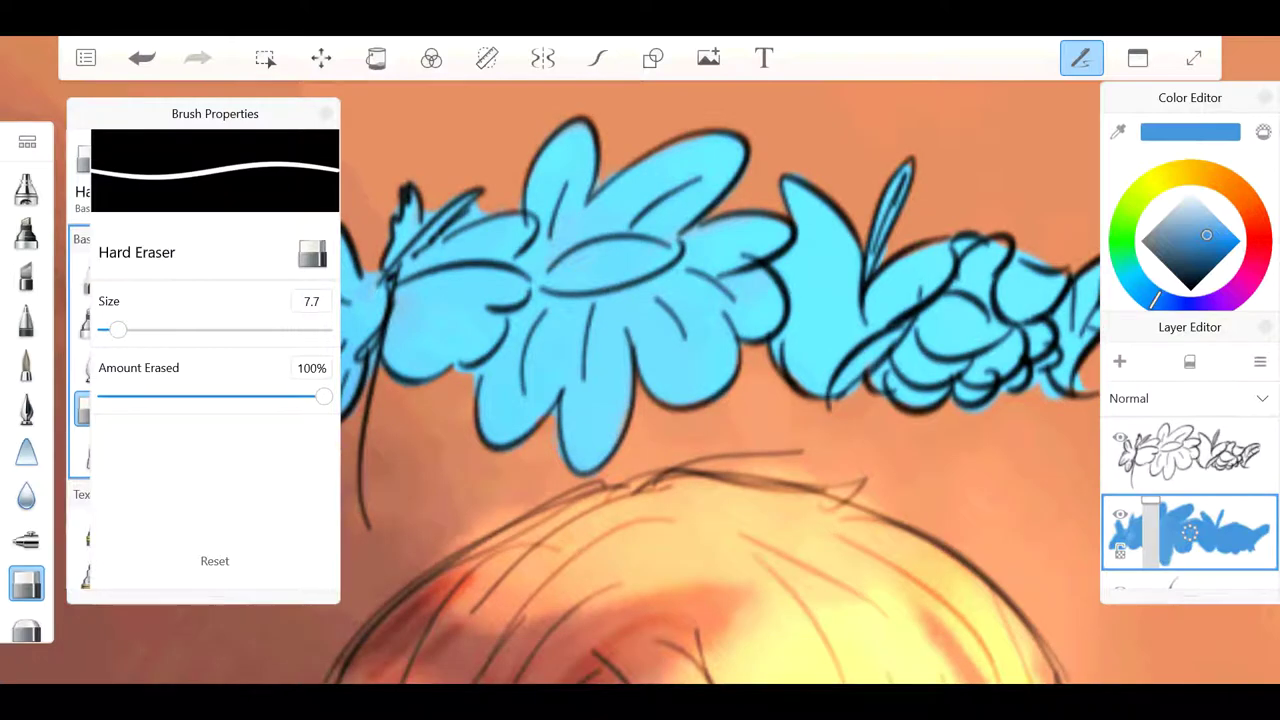
{"action": "key", "text": "e"}
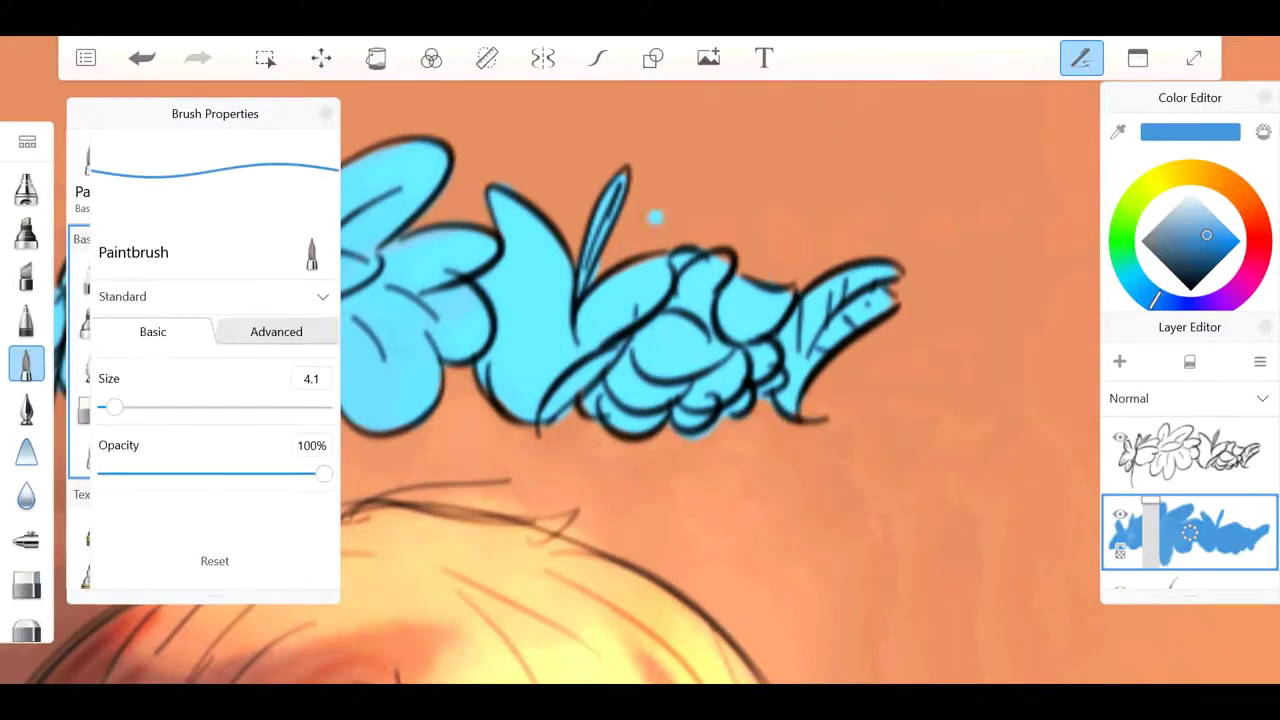
{"action": "scroll", "coordinate": [720, 380], "scroll_direction": "left", "scroll_amount": 5}
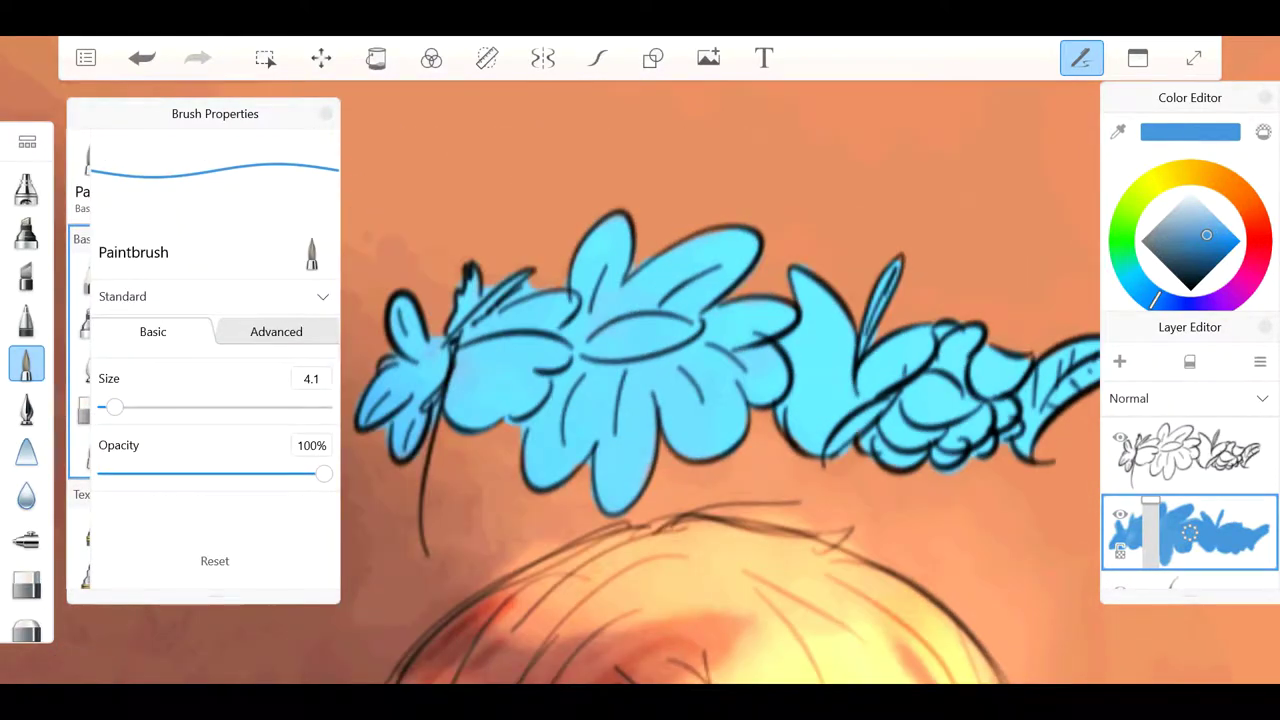
{"action": "key", "text": "e"}
{"action": "scroll", "coordinate": [680, 380], "scroll_direction": "down", "scroll_amount": 3}
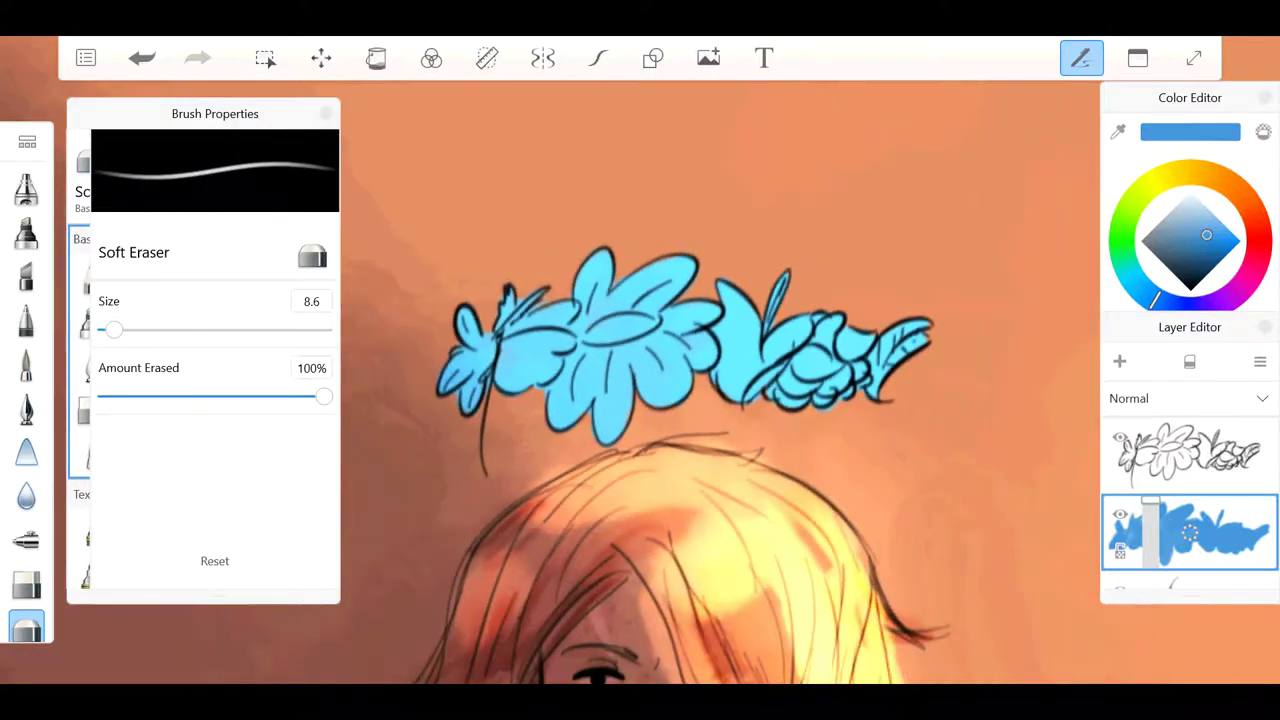
{"action": "left_click", "coordinate": [1190, 398]}
{"action": "scroll", "coordinate": [1190, 450], "scroll_direction": "up", "scroll_amount": 5}
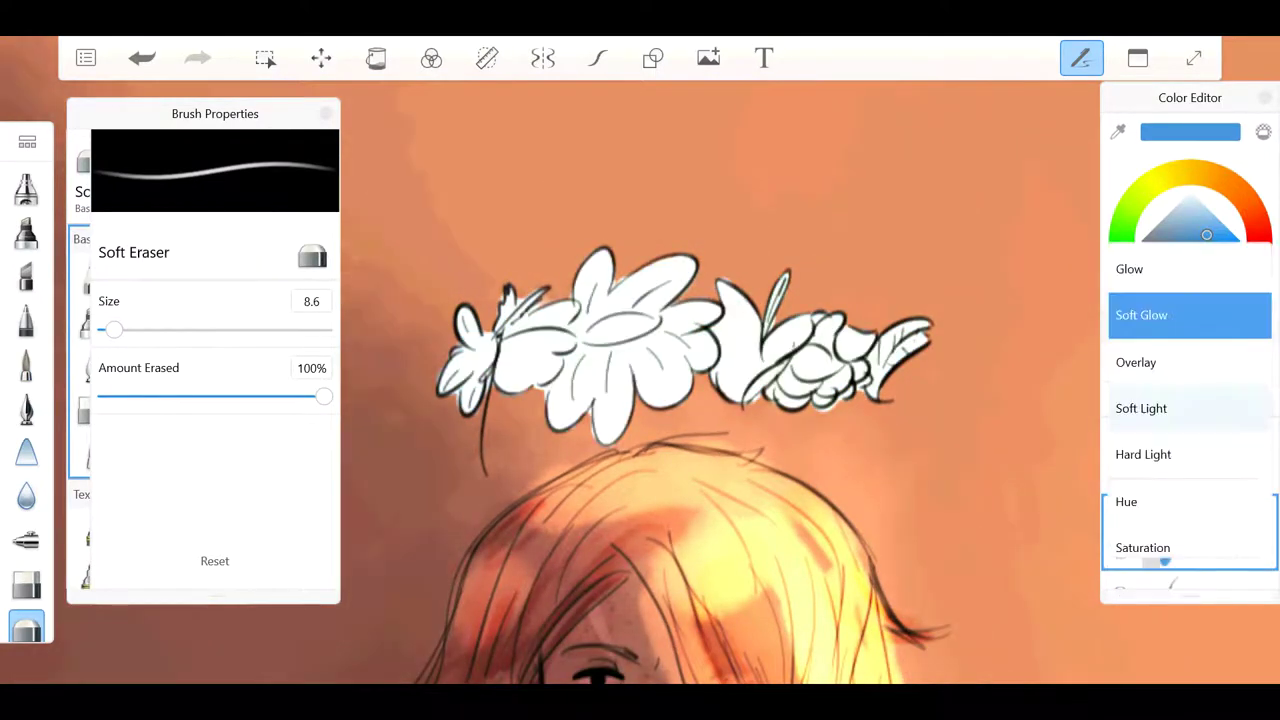
{"action": "left_click", "coordinate": [1190, 250]}
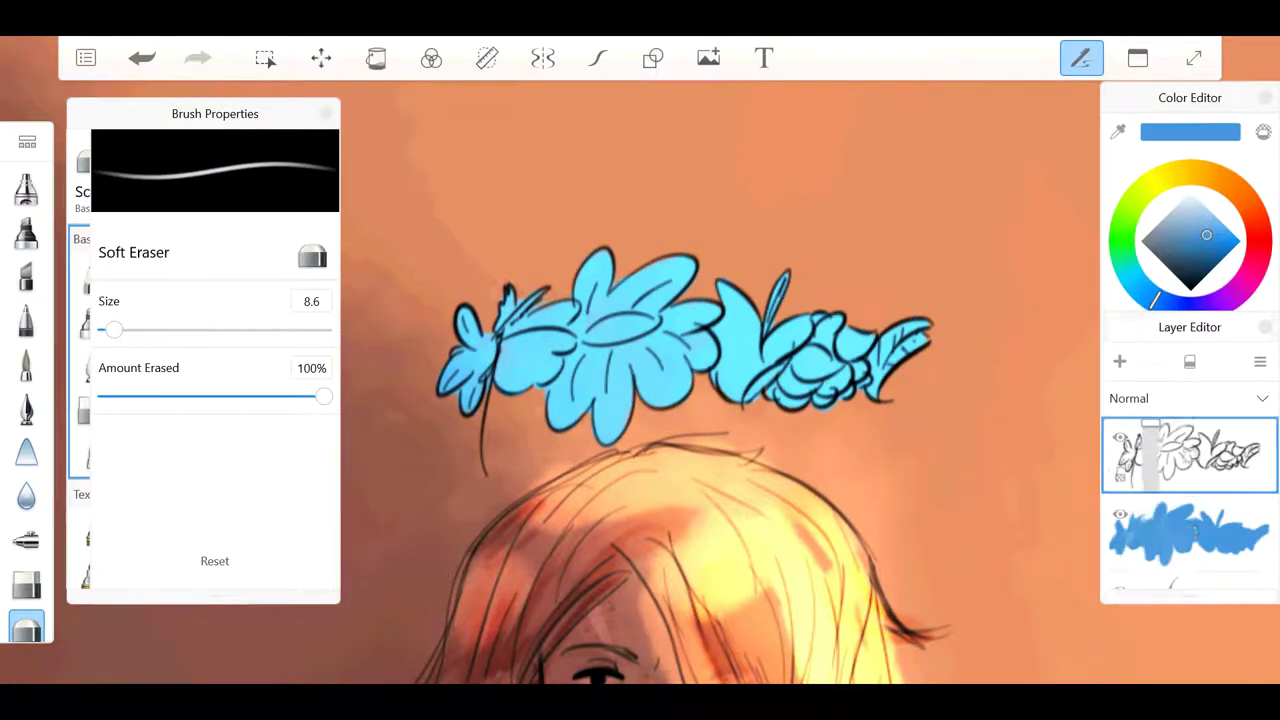
Step: Airbrush a gradient on a copy of the crown's blue layer, peach on the lower petals and deep blue on the tips, with the Hard Airbrush
{"action": "key", "text": "ctrl+s"}
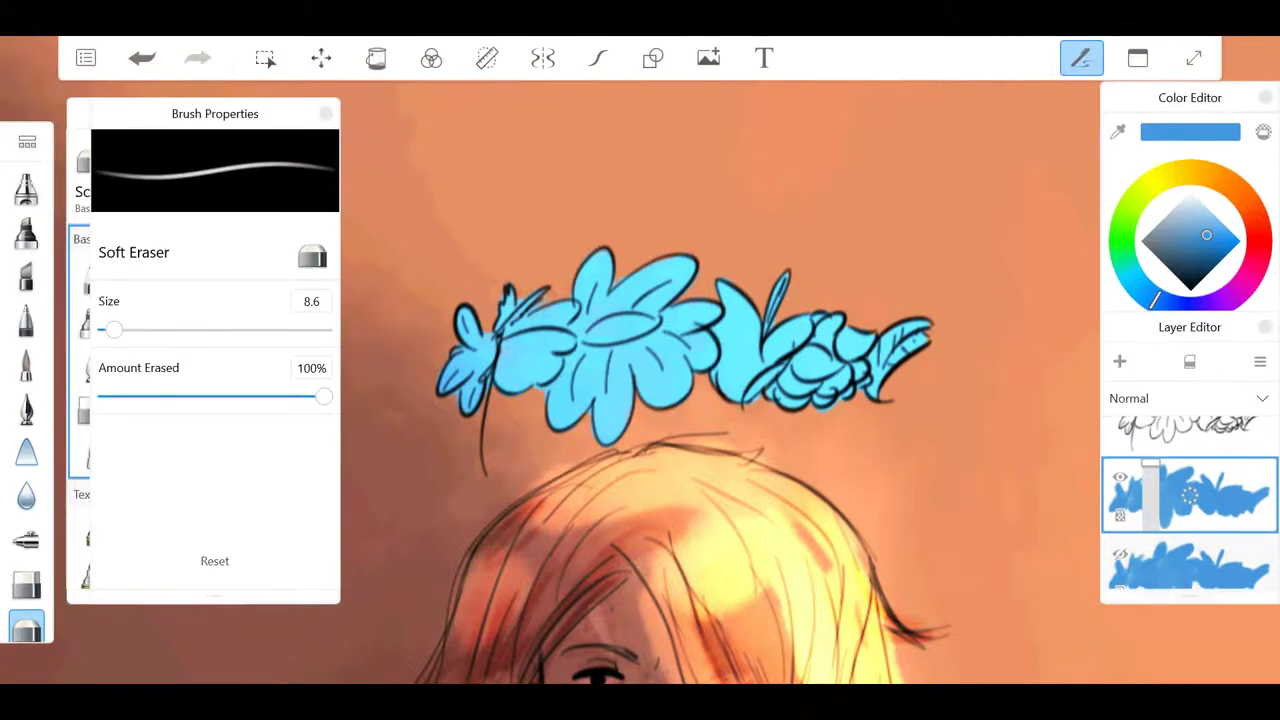
{"action": "key", "text": "e"}
{"action": "left_click", "coordinate": [26, 540]}
{"action": "left_click_drag", "start_coordinate": [460, 400], "coordinate": [900, 390]}
{"action": "left_click_drag", "start_coordinate": [500, 400], "coordinate": [760, 380]}
{"action": "left_click", "coordinate": [1207, 275]}
{"action": "left_click_drag", "start_coordinate": [494, 300], "coordinate": [698, 270]}
{"action": "left_click_drag", "start_coordinate": [768, 290], "coordinate": [932, 335]}
{"action": "scroll", "coordinate": [640, 360], "scroll_direction": "down", "scroll_amount": 3}
{"action": "scroll", "coordinate": [640, 360], "scroll_direction": "up", "scroll_amount": 4}
Step: Pick dark brown and try shading the large daisy's centre on a new layer with the Hard Airbrush and the Grainy brush
{"action": "left_click", "coordinate": [1247, 200]}
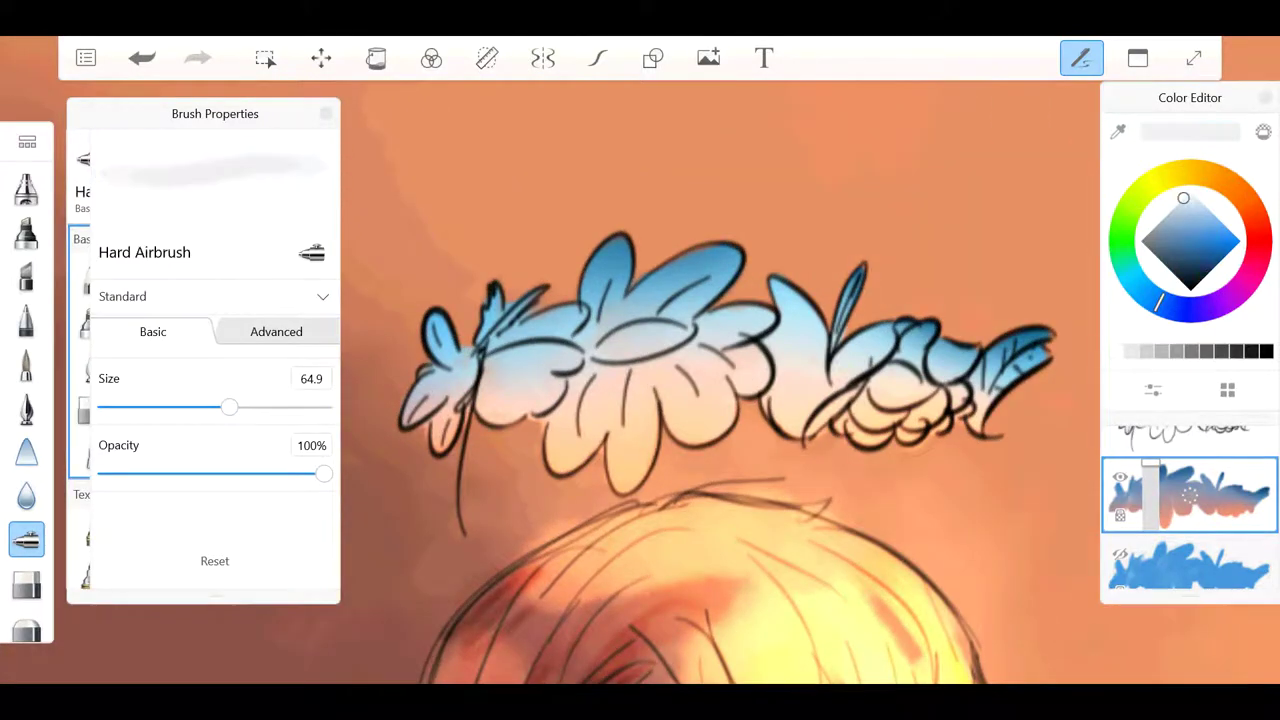
{"action": "scroll", "coordinate": [720, 400], "scroll_direction": "up", "scroll_amount": 2}
{"action": "left_click", "coordinate": [1195, 269]}
{"action": "left_click_drag", "start_coordinate": [229, 406], "coordinate": [137, 406]}
{"action": "left_click_drag", "start_coordinate": [585, 355], "coordinate": [690, 335]}
{"action": "key", "text": "ctrl+z"}
{"action": "left_click_drag", "start_coordinate": [26, 400], "coordinate": [26, 531]}
{"action": "left_click", "coordinate": [26, 276]}
{"action": "left_click_drag", "start_coordinate": [590, 355], "coordinate": [700, 330]}
{"action": "key", "text": "ctrl+z"}
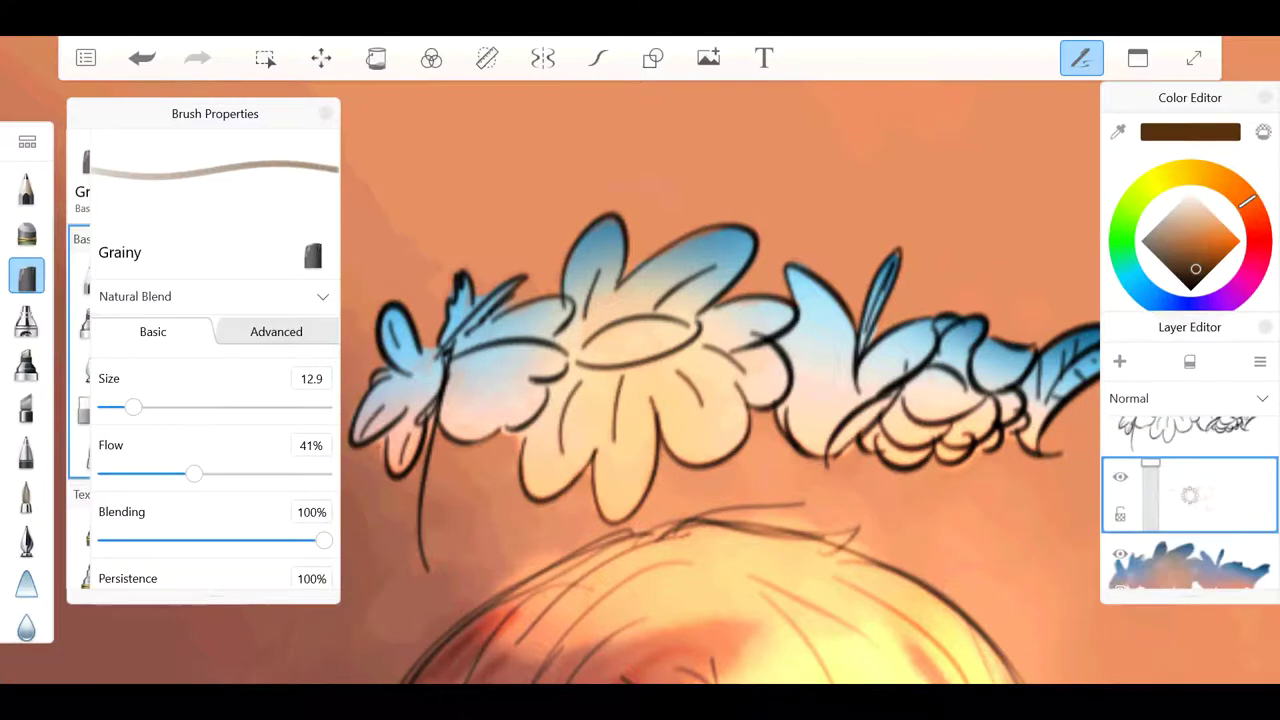
Step: Shade the large daisy's centre and petals and the small flower beside it in dark brown with the Grainy brush at size 5.9
{"action": "left_click_drag", "start_coordinate": [133, 406], "coordinate": [118, 406]}
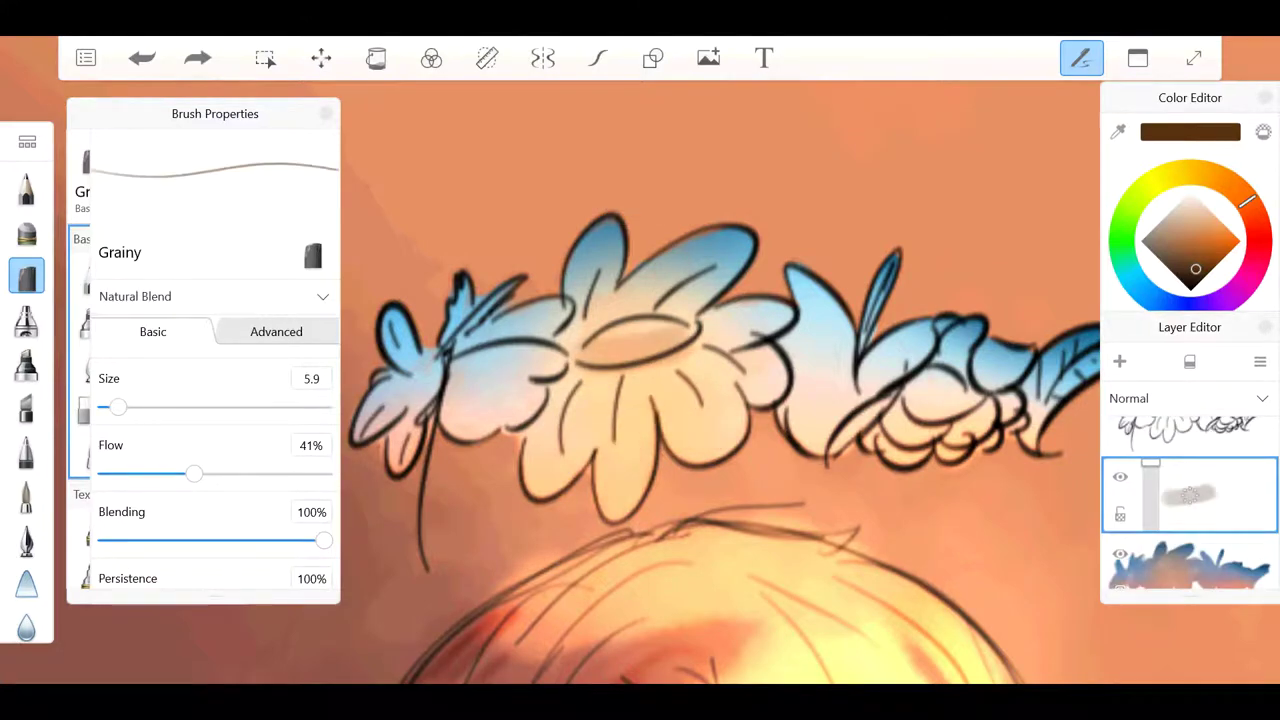
{"action": "left_click_drag", "start_coordinate": [640, 352], "coordinate": [615, 500]}
{"action": "mouse_move", "coordinate": [630, 400]}
{"action": "left_mouse_down"}
{"action": "mouse_move", "coordinate": [700, 450]}
{"action": "mouse_move", "coordinate": [750, 380]}
{"action": "left_mouse_up"}
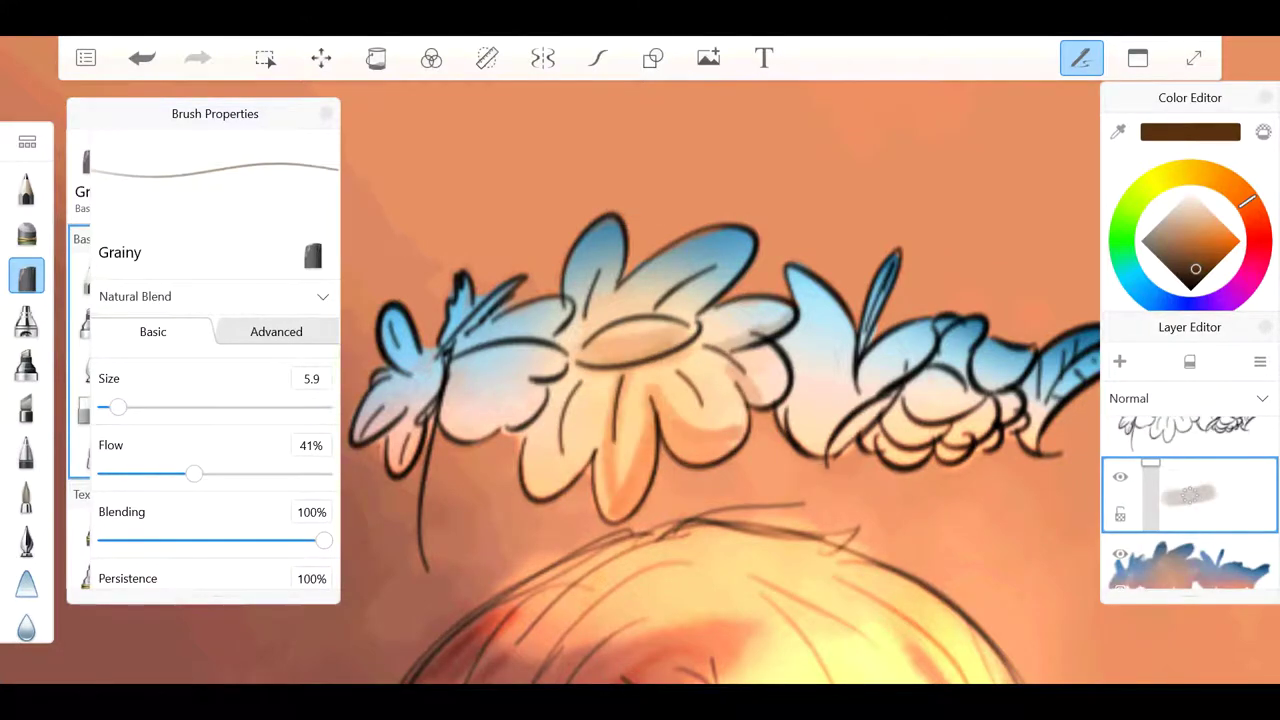
{"action": "left_click_drag", "start_coordinate": [576, 376], "coordinate": [588, 462]}
{"action": "left_click_drag", "start_coordinate": [612, 440], "coordinate": [616, 488]}
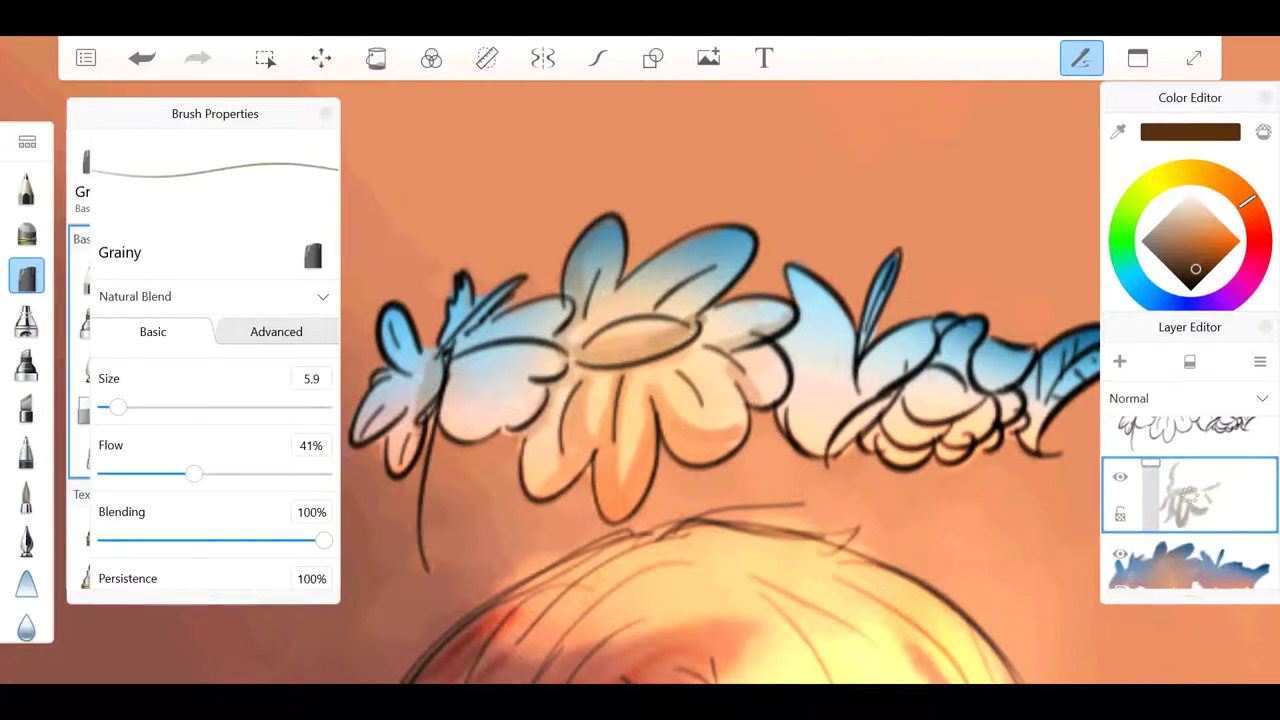
{"action": "left_click_drag", "start_coordinate": [360, 430], "coordinate": [420, 388]}
{"action": "left_click_drag", "start_coordinate": [450, 345], "coordinate": [575, 330]}
Step: Shade the folds of the tall leaf, the layered blossom and the end leaf with the same dark brown Grainy brush
{"action": "left_click_drag", "start_coordinate": [700, 400], "coordinate": [460, 350]}
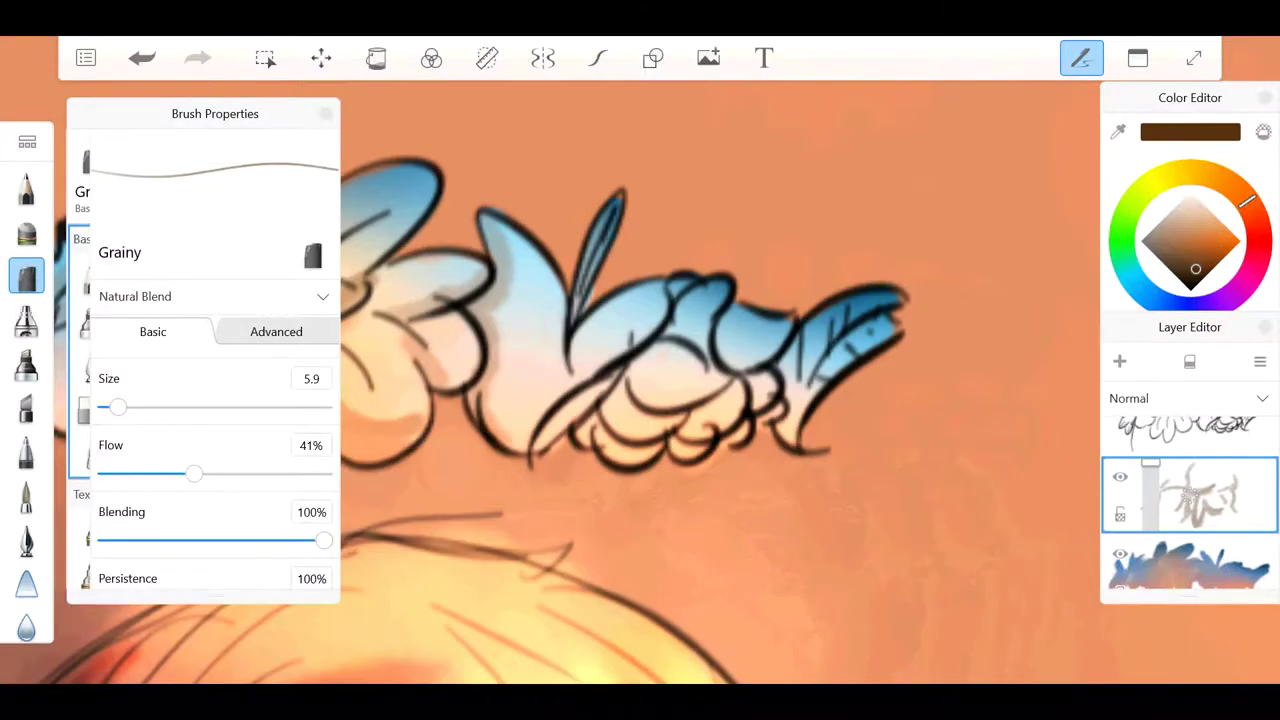
{"action": "left_click_drag", "start_coordinate": [575, 300], "coordinate": [685, 435]}
{"action": "left_click_drag", "start_coordinate": [595, 420], "coordinate": [650, 450]}
{"action": "left_click_drag", "start_coordinate": [670, 380], "coordinate": [760, 412]}
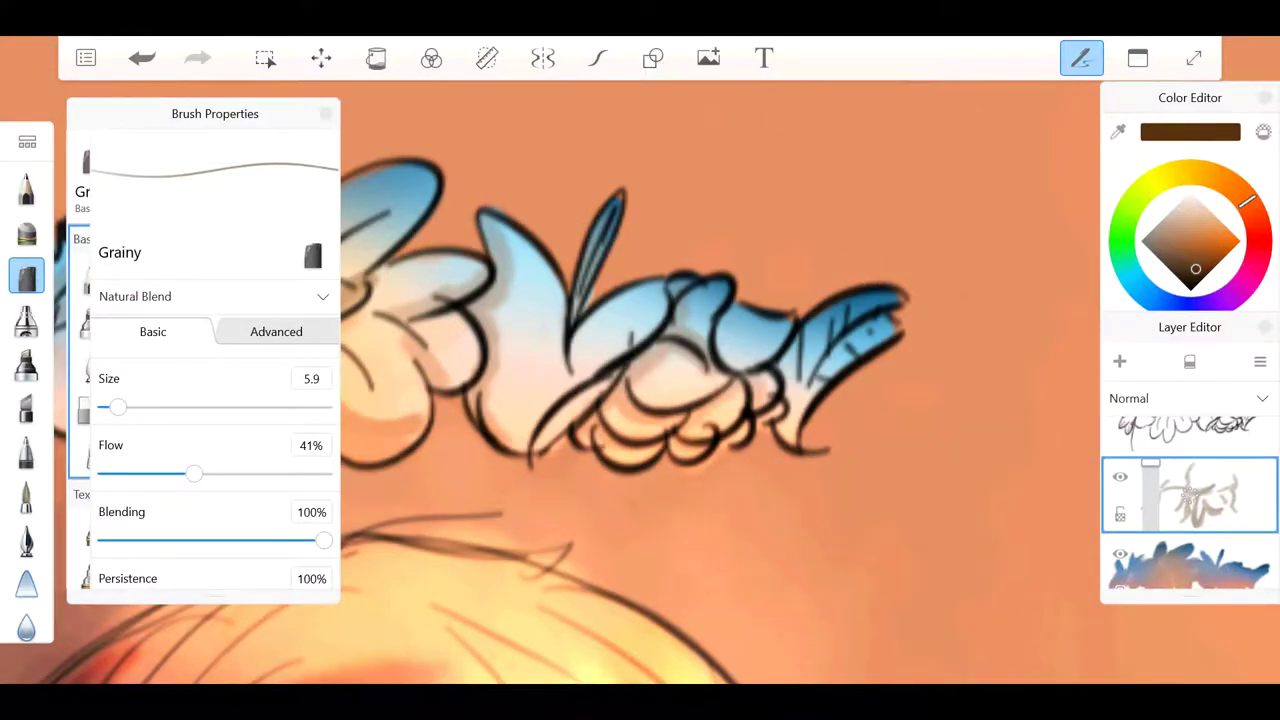
{"action": "left_click_drag", "start_coordinate": [720, 315], "coordinate": [828, 432]}
{"action": "left_click_drag", "start_coordinate": [795, 320], "coordinate": [885, 410]}
Step: Paint pale blue highlights on the crown's petals and leaves on a Lighten layer with the Grainy brush at size 5.9, and save
{"action": "scroll", "coordinate": [640, 380], "scroll_direction": "down", "scroll_amount": 3}
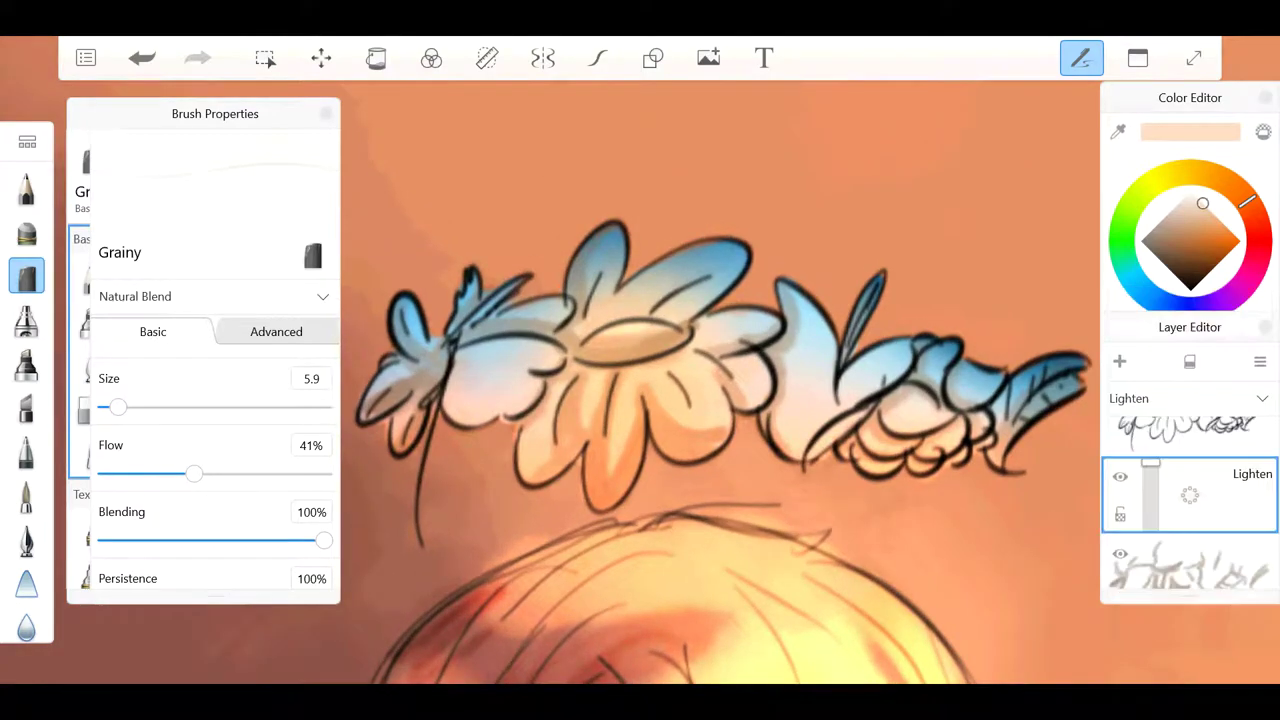
{"action": "key", "text": "ctrl+z"}
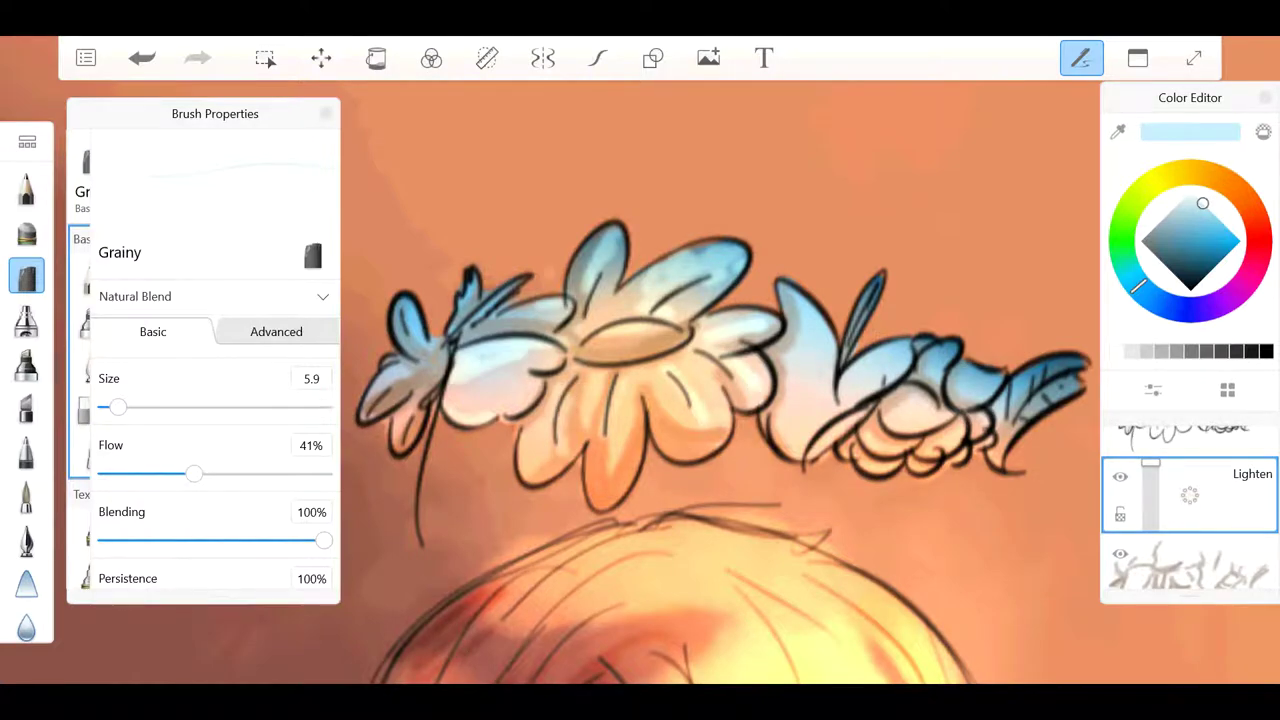
{"action": "left_click_drag", "start_coordinate": [785, 320], "coordinate": [800, 420]}
{"action": "left_click_drag", "start_coordinate": [700, 400], "coordinate": [520, 340]}
{"action": "left_click_drag", "start_coordinate": [690, 220], "coordinate": [740, 330]}
{"action": "mouse_move", "coordinate": [830, 310]}
{"action": "left_mouse_down"}
{"action": "mouse_move", "coordinate": [980, 340]}
{"action": "mouse_move", "coordinate": [900, 440]}
{"action": "left_mouse_up"}
{"action": "left_click_drag", "start_coordinate": [720, 420], "coordinate": [820, 400]}
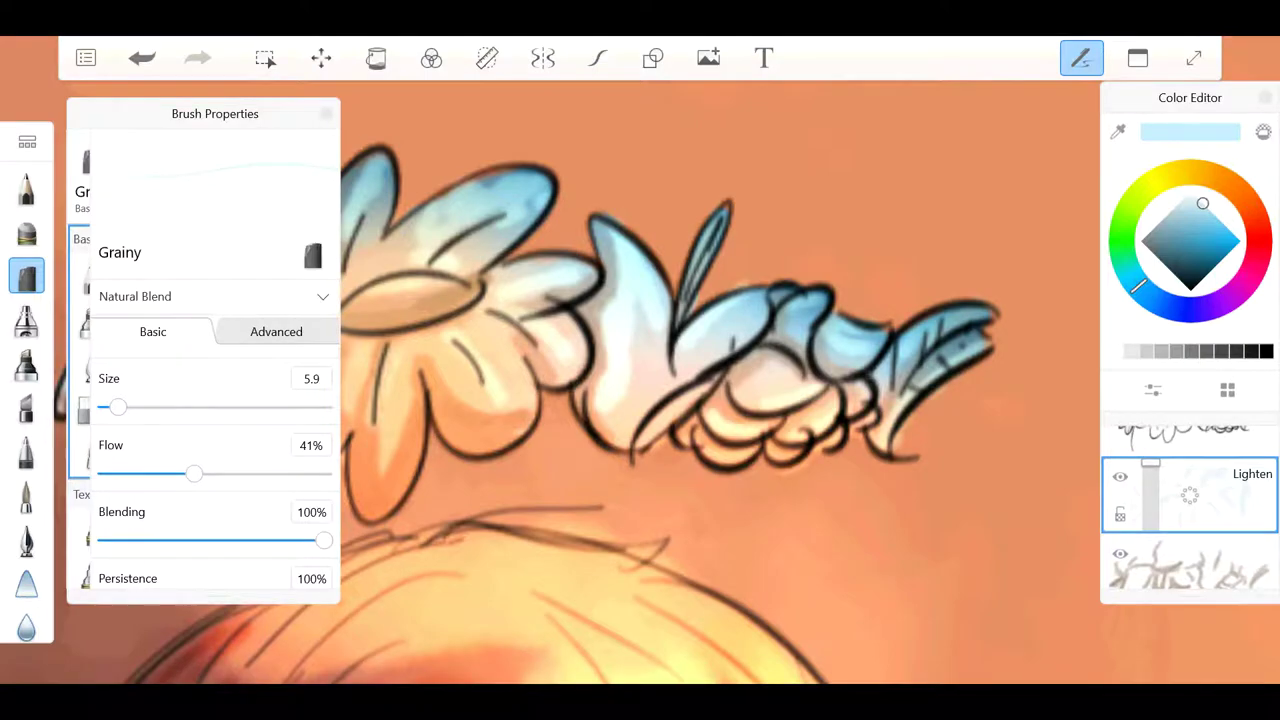
{"action": "scroll", "coordinate": [640, 360], "scroll_direction": "down", "scroll_amount": 3}
{"action": "key", "text": "ctrl+s"}
Step: Merge the crown's shading into its colour layer and select the crown's line-art layer
{"action": "left_click", "coordinate": [1190, 565]}
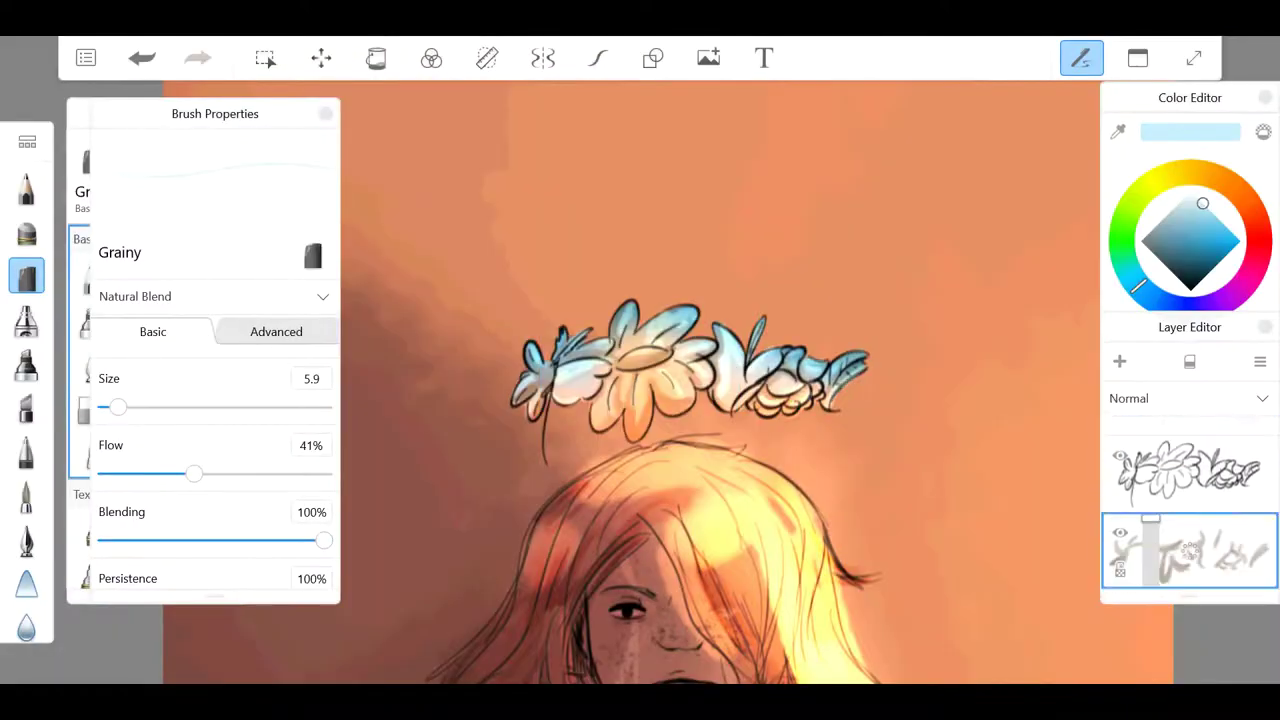
{"action": "scroll", "coordinate": [1190, 500], "scroll_direction": "up", "scroll_amount": 2}
{"action": "mouse_move", "coordinate": [1152, 440]}
{"action": "left_mouse_down"}
{"action": "mouse_move", "coordinate": [1152, 465]}
{"action": "mouse_move", "coordinate": [1152, 430]}
{"action": "left_mouse_up"}
{"action": "scroll", "coordinate": [640, 360], "scroll_direction": "up", "scroll_amount": 2}
{"action": "left_click_drag", "start_coordinate": [1190, 530], "coordinate": [1190, 455]}
{"action": "scroll", "coordinate": [700, 380], "scroll_direction": "up", "scroll_amount": 2}
{"action": "left_click", "coordinate": [85, 57]}
{"action": "left_click", "coordinate": [85, 57]}
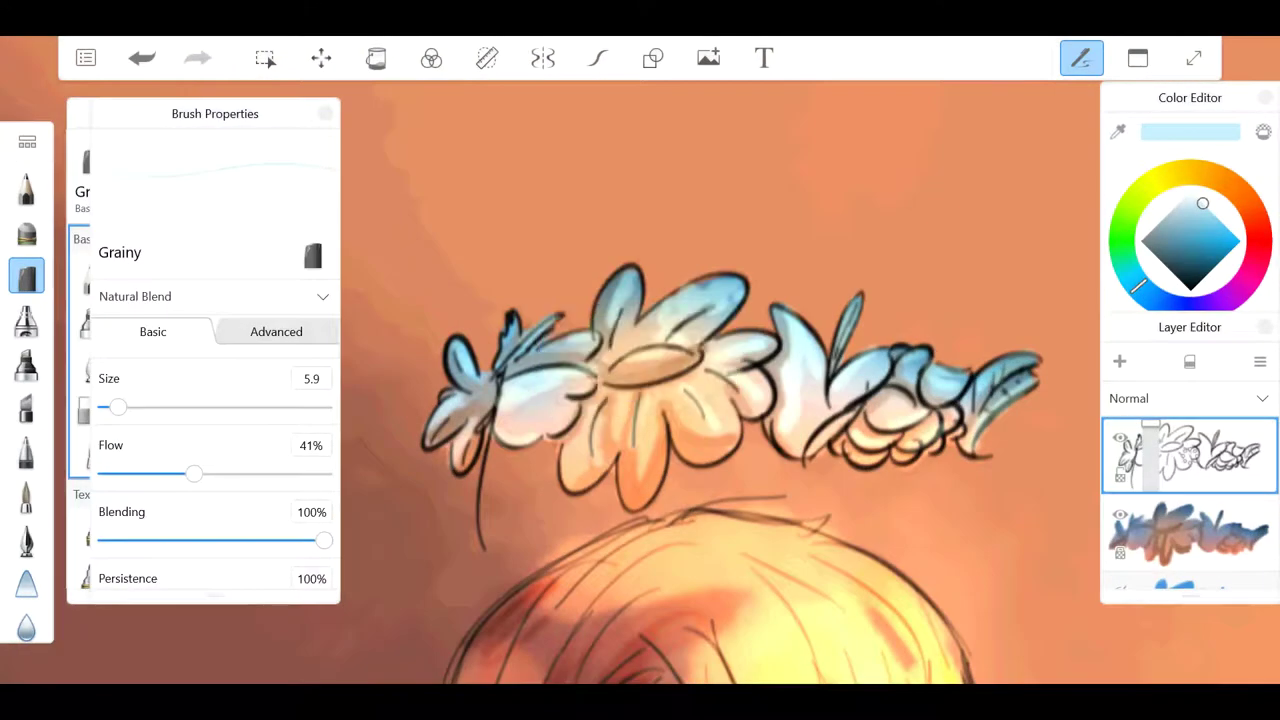
Step: Airbrush a pale yellow glow across the flower crown on a new Soft Glow layer with the Hard Airbrush at size 73.3
{"action": "scroll", "coordinate": [700, 380], "scroll_direction": "up", "scroll_amount": 2}
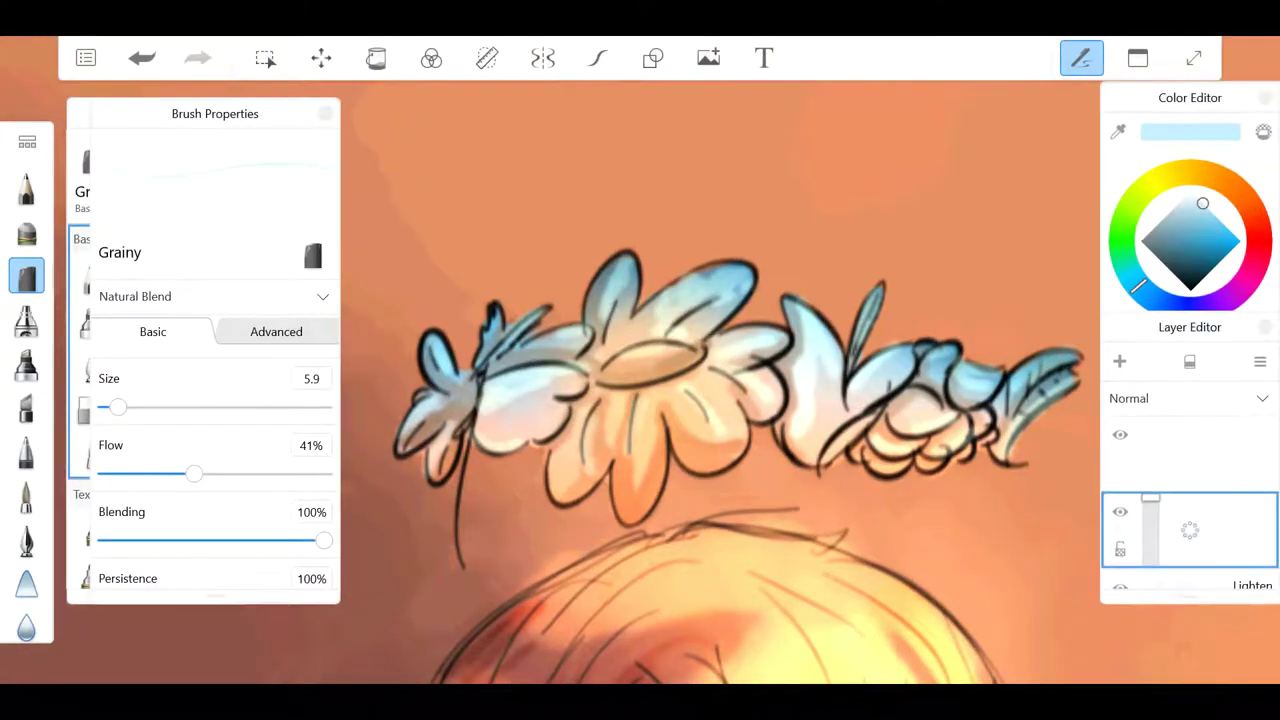
{"action": "left_click", "coordinate": [1190, 398]}
{"action": "scroll", "coordinate": [1190, 500], "scroll_direction": "down", "scroll_amount": 3}
{"action": "left_click", "coordinate": [1160, 499]}
{"action": "left_click", "coordinate": [1165, 176]}
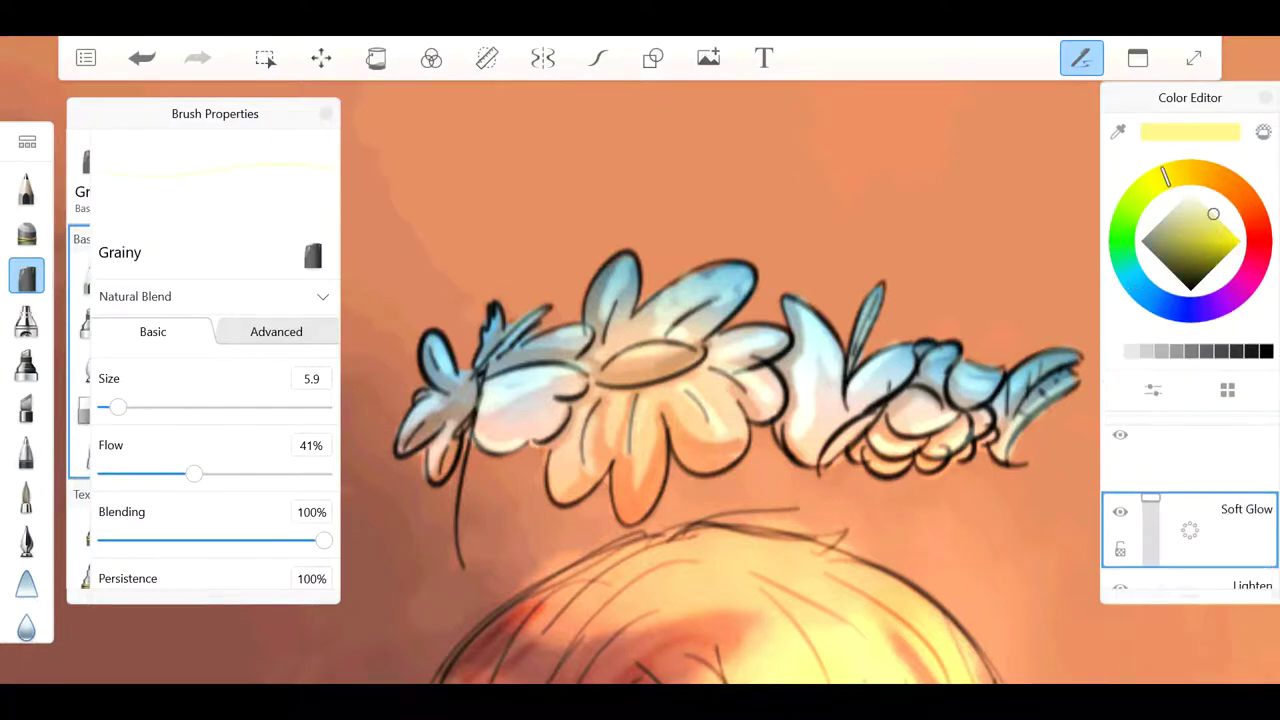
{"action": "scroll", "coordinate": [26, 400], "scroll_direction": "down", "scroll_amount": 3}
{"action": "left_click", "coordinate": [26, 497]}
{"action": "left_click", "coordinate": [420, 388]}
{"action": "scroll", "coordinate": [700, 380], "scroll_direction": "down", "scroll_amount": 3}
{"action": "left_click_drag", "start_coordinate": [172, 407], "coordinate": [238, 407]}
{"action": "mouse_move", "coordinate": [560, 300]}
{"action": "left_mouse_down"}
{"action": "mouse_move", "coordinate": [770, 300]}
{"action": "mouse_move", "coordinate": [560, 320]}
{"action": "left_mouse_up"}
{"action": "scroll", "coordinate": [690, 400], "scroll_direction": "down", "scroll_amount": 2}
{"action": "scroll", "coordinate": [690, 400], "scroll_direction": "up", "scroll_amount": 3}
Step: Change the blending mode of the yellow halo layer to Glow
{"action": "left_click", "coordinate": [1190, 398]}
{"action": "left_click", "coordinate": [1150, 357]}
{"action": "scroll", "coordinate": [690, 400], "scroll_direction": "down", "scroll_amount": 3}
{"action": "scroll", "coordinate": [690, 400], "scroll_direction": "up", "scroll_amount": 3}
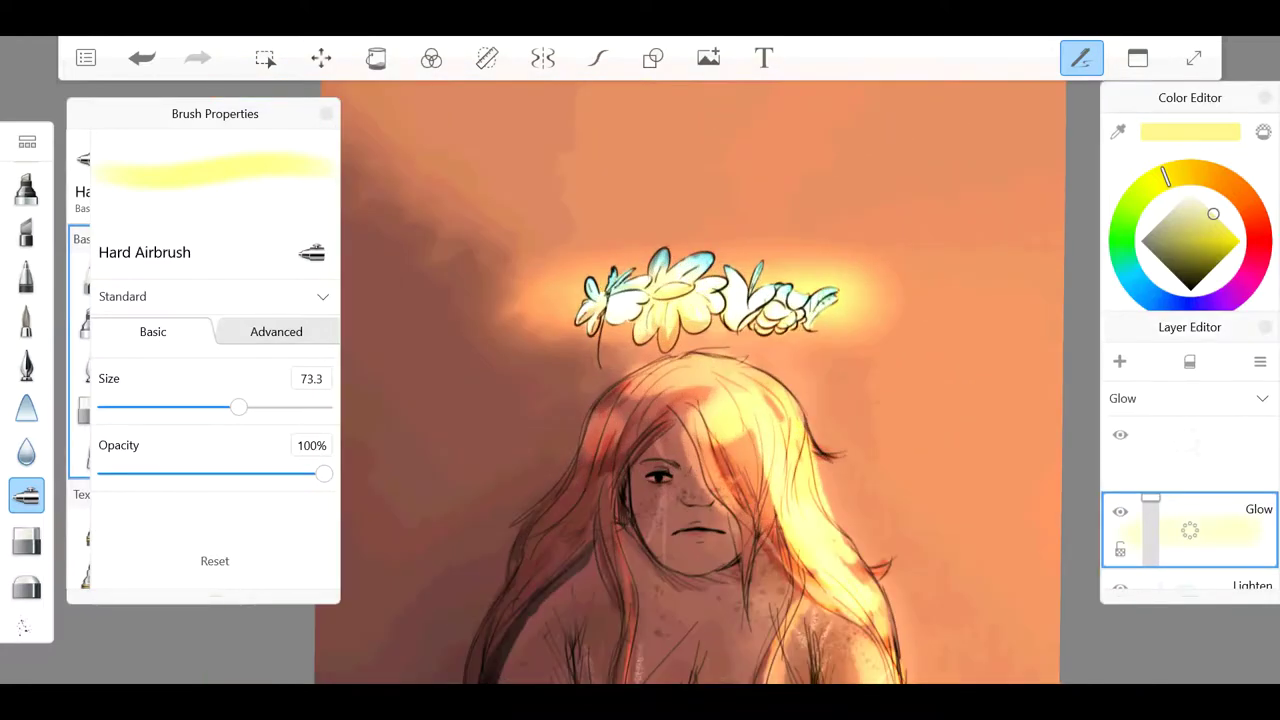
Step: Lower the Glow layer's opacity and draw a thin pale yellow elliptical halo around the crown with the Smooth Conté copy brush at 18.6
{"action": "left_click", "coordinate": [26, 586]}
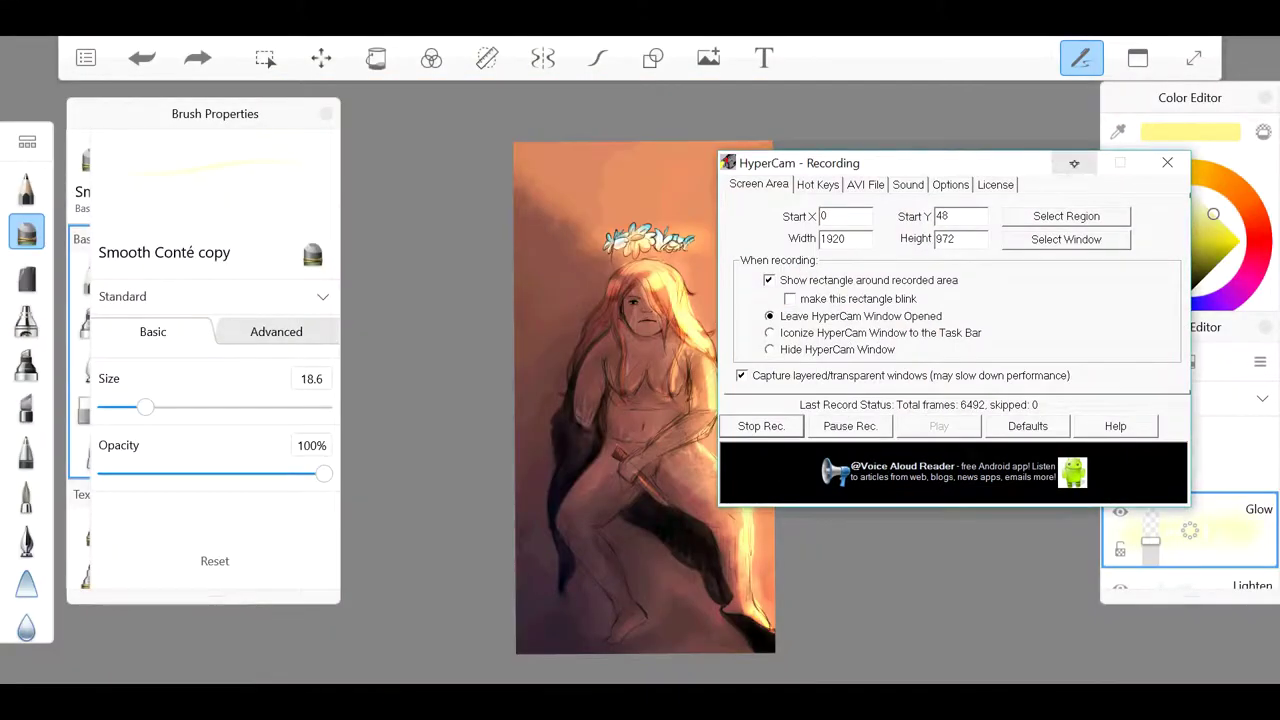
{"action": "left_click", "coordinate": [1074, 163]}
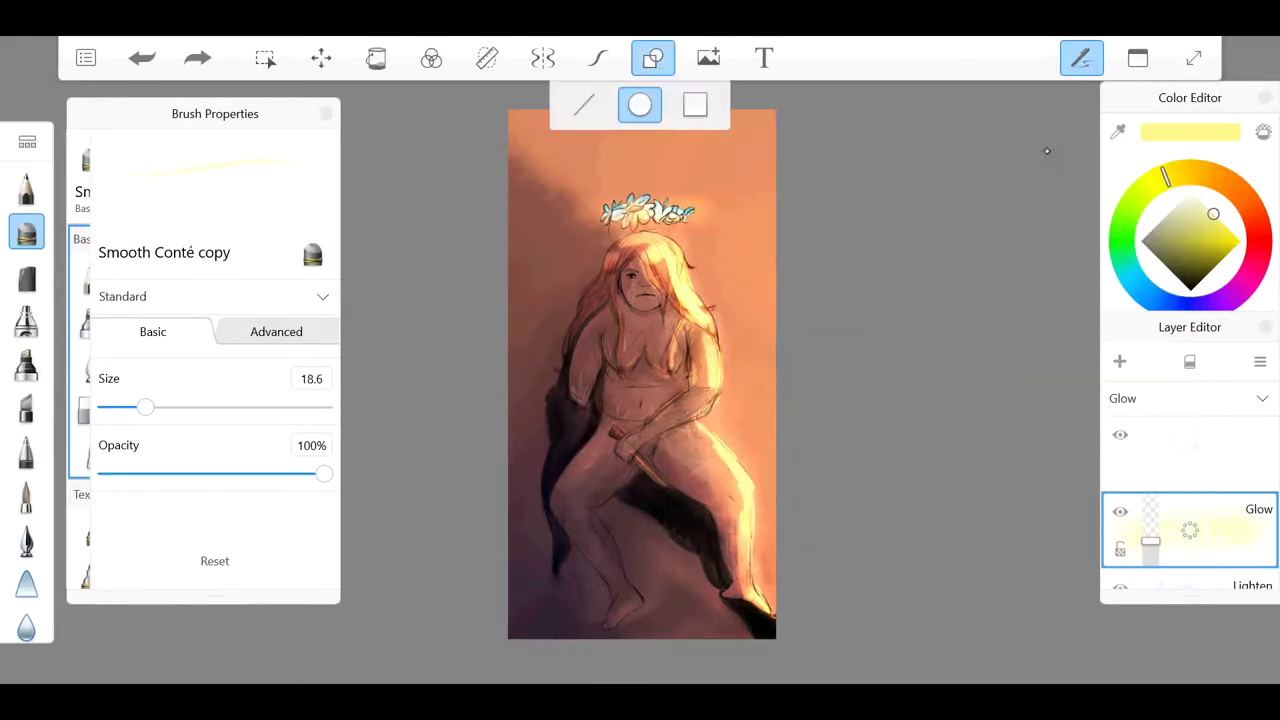
{"action": "key", "text": "ctrl+z"}
Step: Cover the canvas in black on a new Overlay layer with the Paintbrush at size 448.4 and reduce the layer's opacity
{"action": "left_click", "coordinate": [1119, 361]}
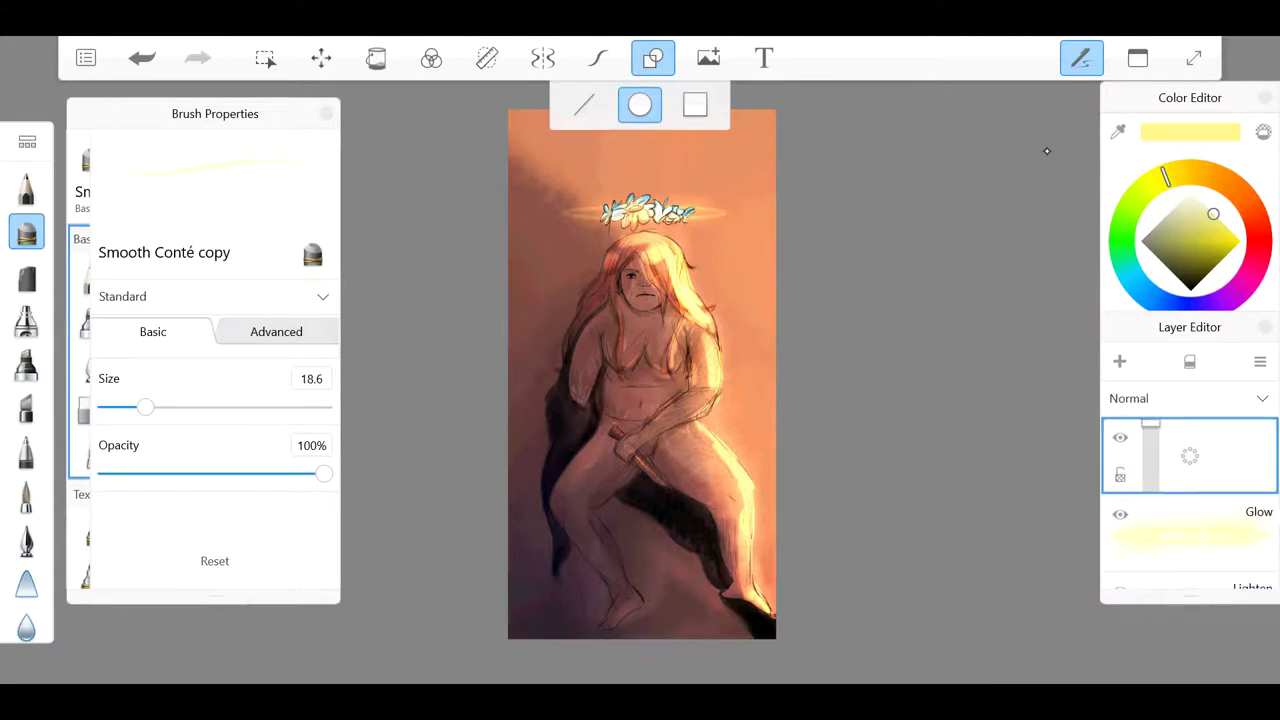
{"action": "left_click", "coordinate": [1190, 398]}
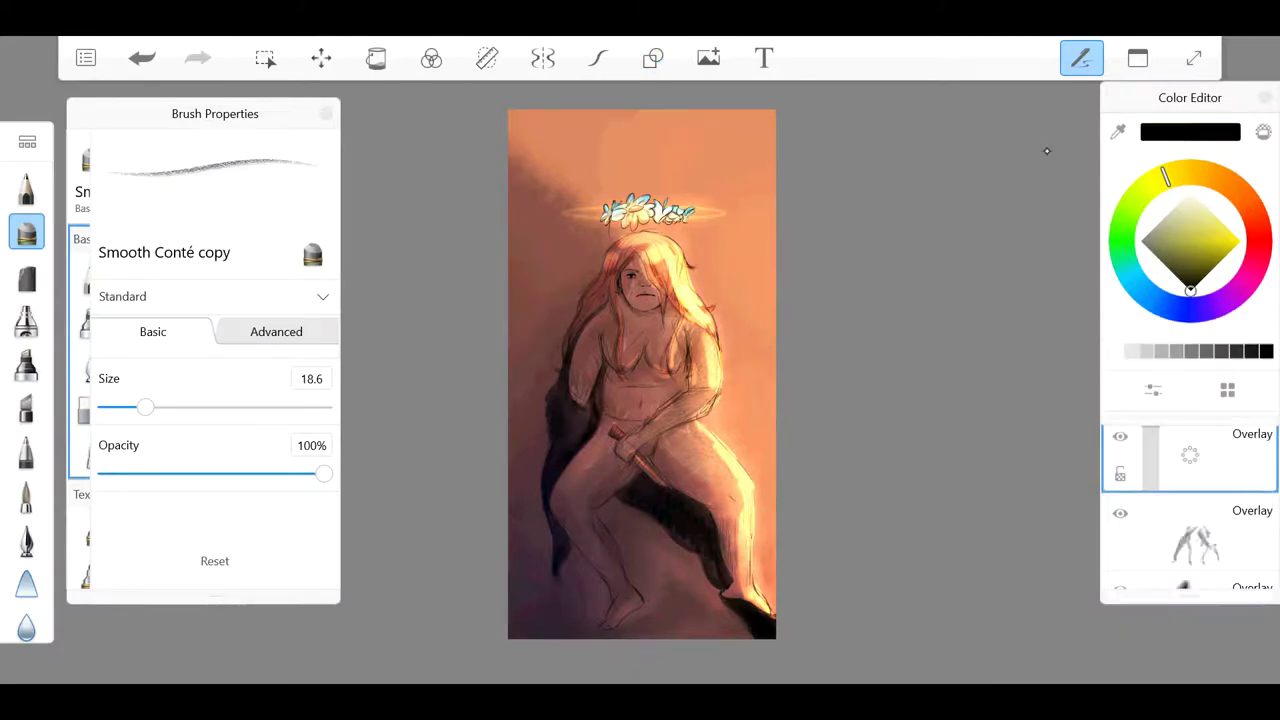
{"action": "left_click", "coordinate": [26, 496]}
{"action": "mouse_move", "coordinate": [540, 140]}
{"action": "left_mouse_down"}
{"action": "mouse_move", "coordinate": [560, 400]}
{"action": "mouse_move", "coordinate": [600, 620]}
{"action": "left_mouse_up"}
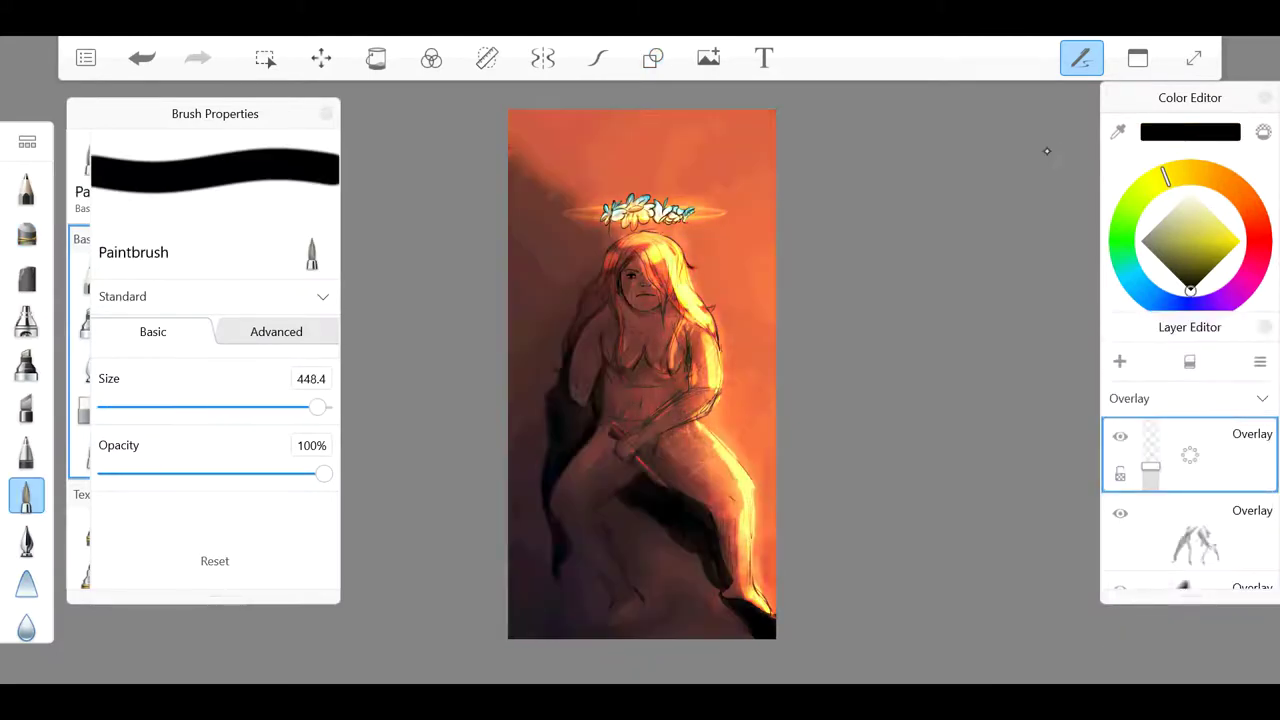
{"action": "scroll", "coordinate": [1046, 150], "scroll_direction": "up", "scroll_amount": 1}
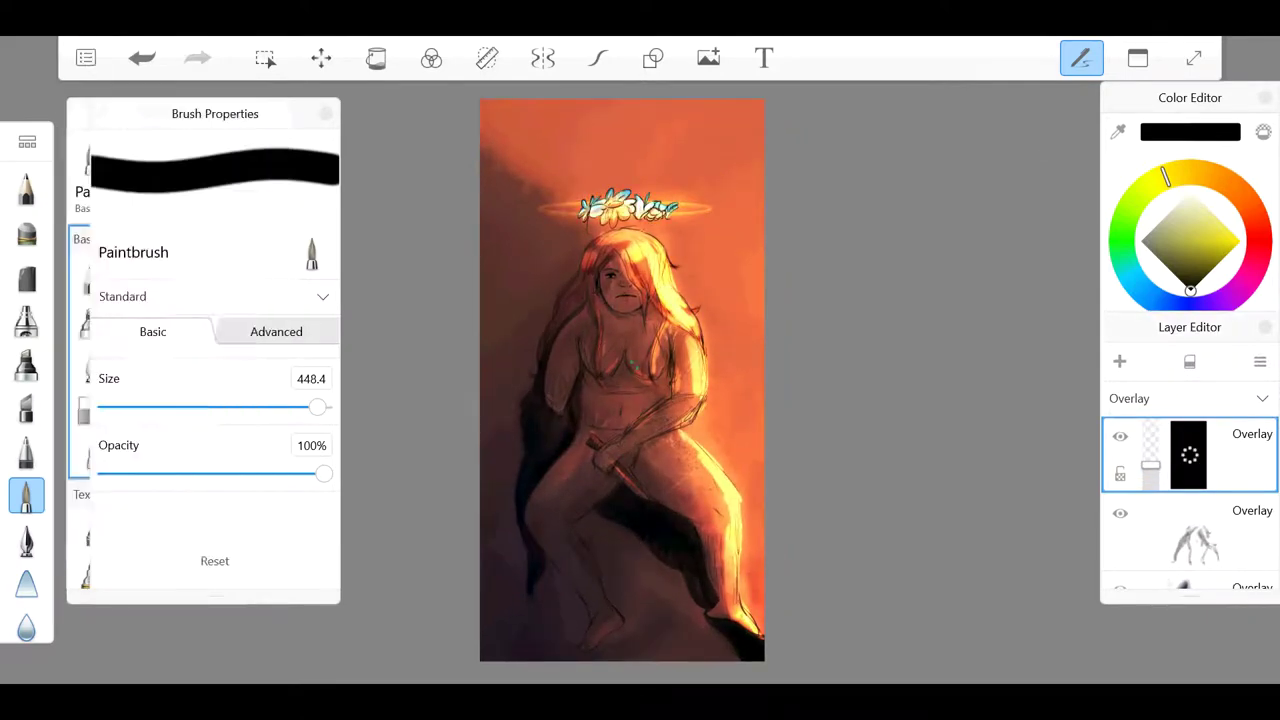
Step: Splatter pink texture along the ground around the feet with the Paint Splatter 3 brush at size 255.0
{"action": "left_click", "coordinate": [1217, 263]}
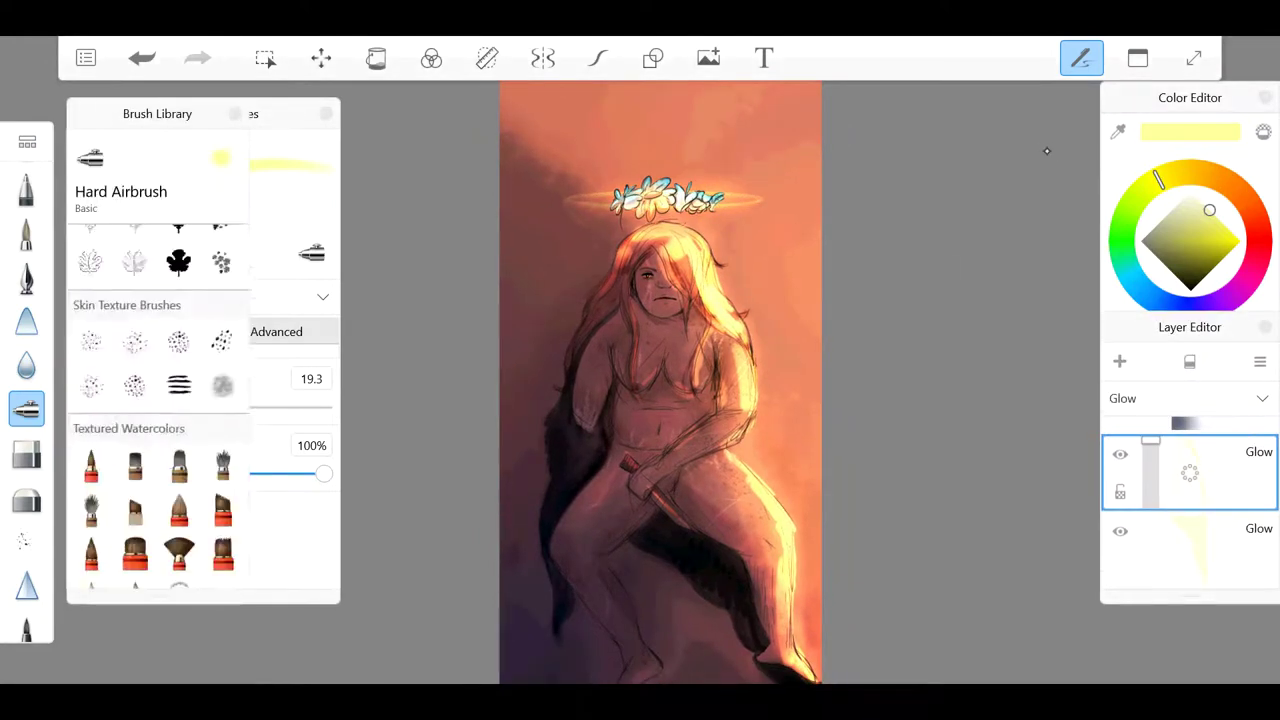
{"action": "scroll", "coordinate": [158, 410], "scroll_direction": "down", "scroll_amount": 3}
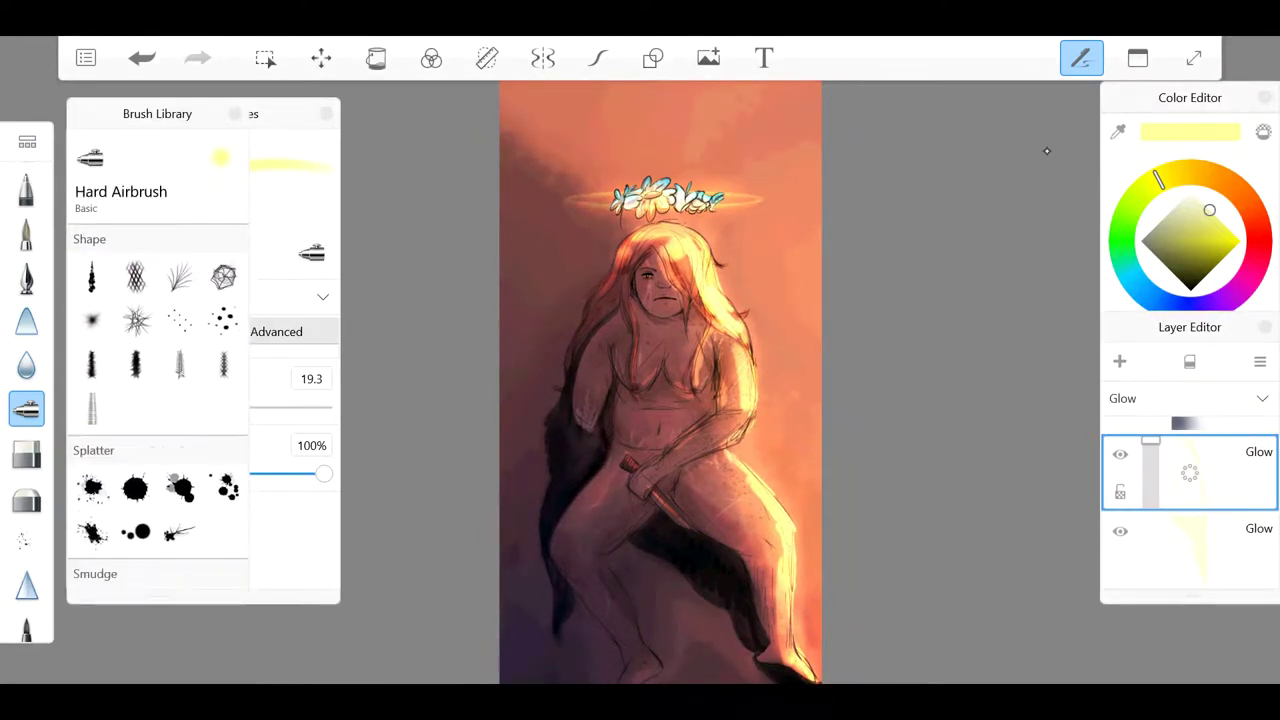
{"action": "left_click", "coordinate": [180, 487]}
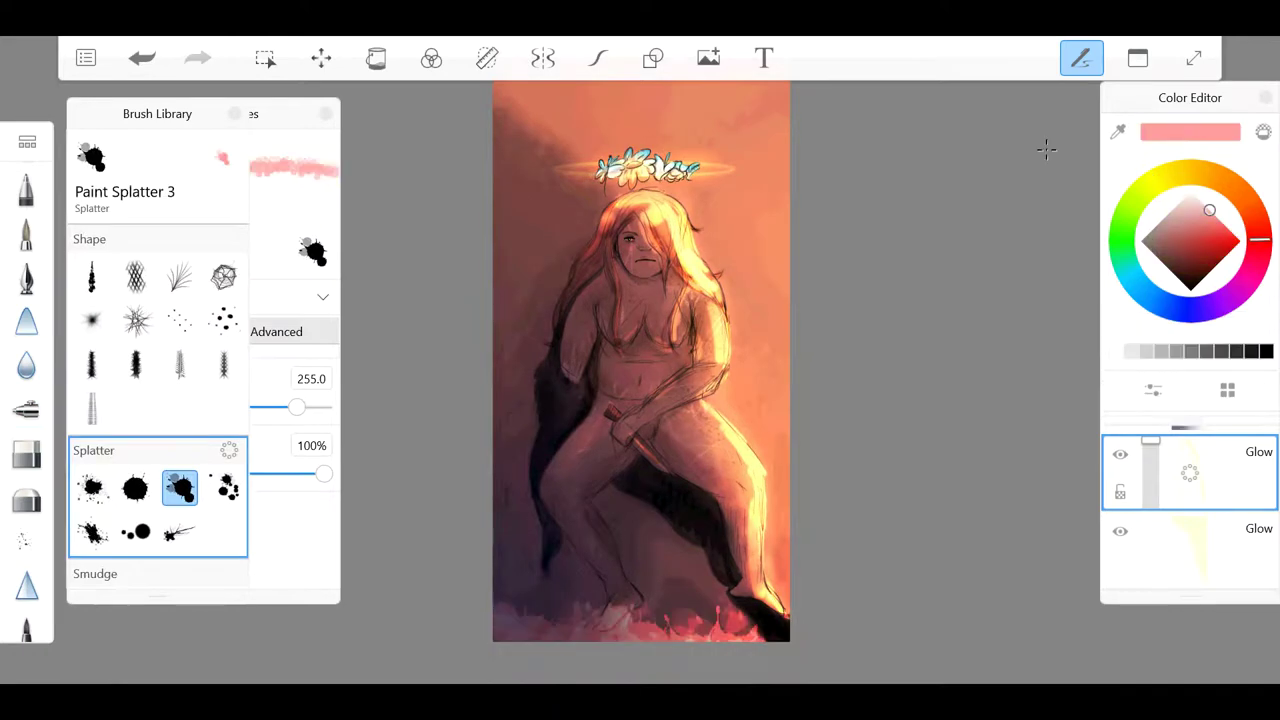
Step: Try splattering pink texture along the ground on a Normal layer with the Paint Splatter 3 brush at 255.0, and clear it
{"action": "key", "text": "ctrl+z"}
{"action": "left_click", "coordinate": [1129, 398]}
{"action": "left_click_drag", "start_coordinate": [520, 600], "coordinate": [740, 610]}
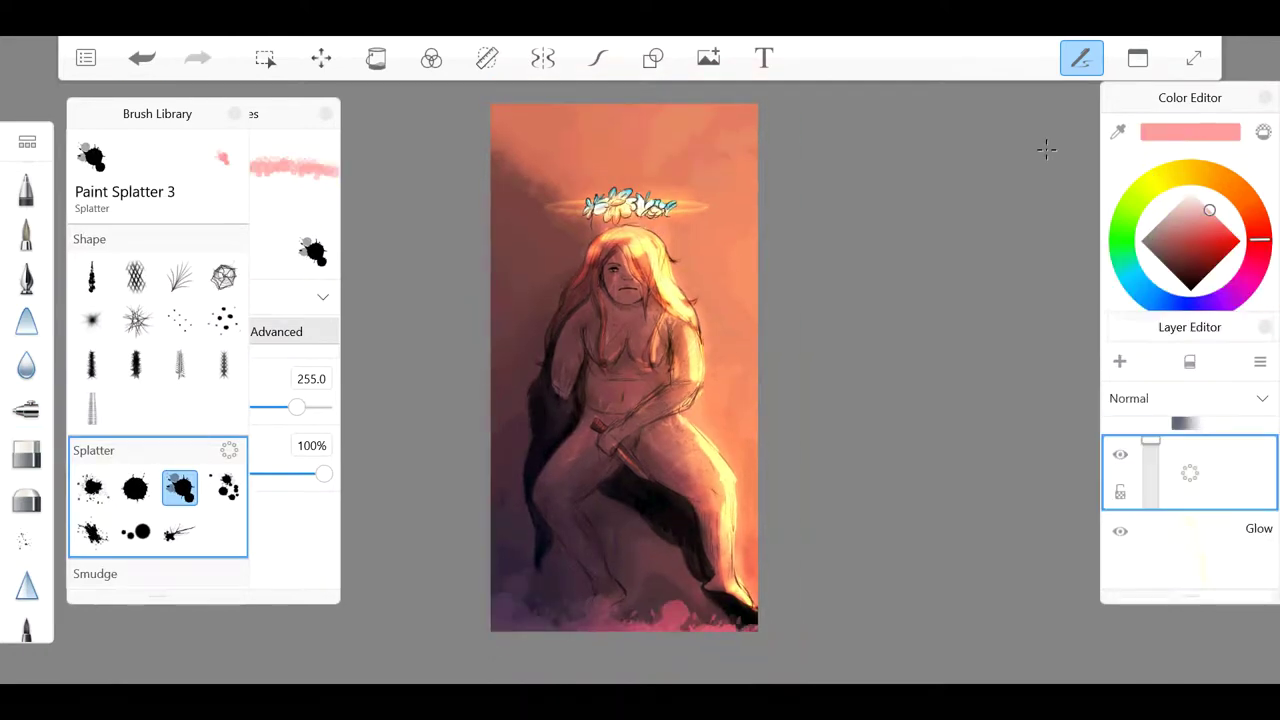
{"action": "left_click_drag", "start_coordinate": [500, 540], "coordinate": [730, 430]}
{"action": "key", "text": "Delete"}
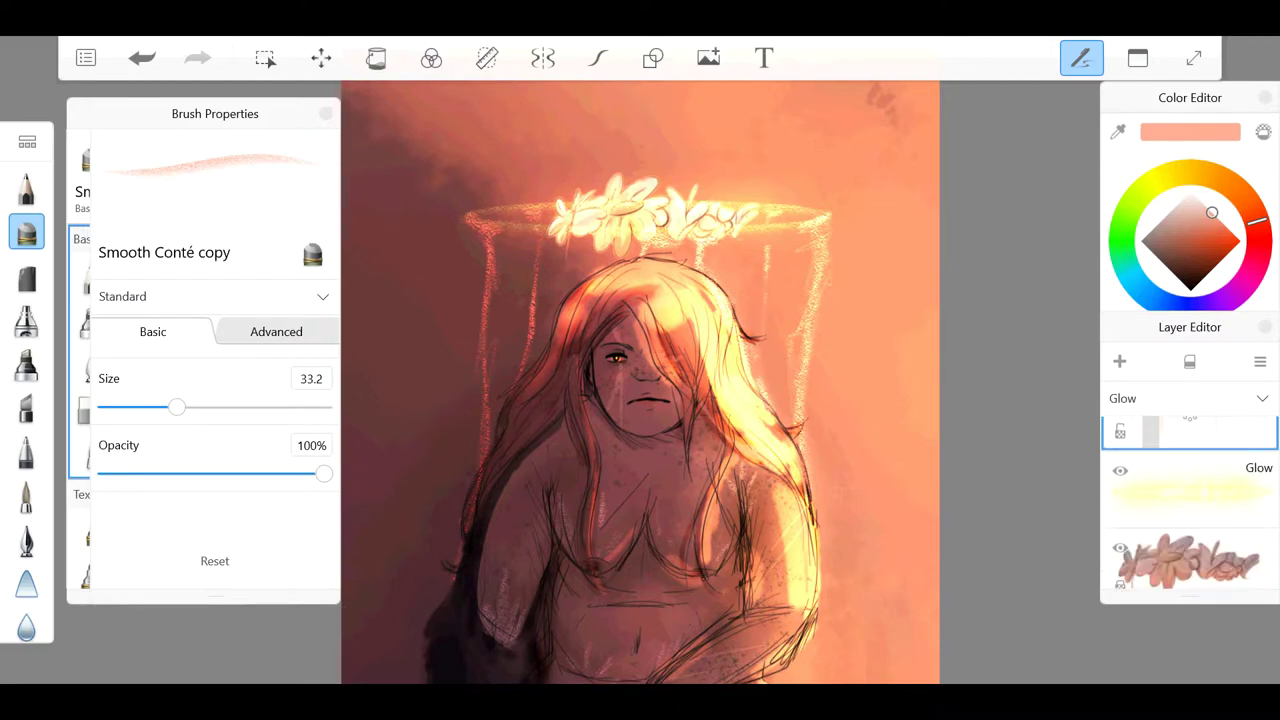
Step: Remove the Glow layer holding the vertical light streaks that hang down from the halo
{"action": "scroll", "coordinate": [1190, 480], "scroll_direction": "up", "scroll_amount": 2}
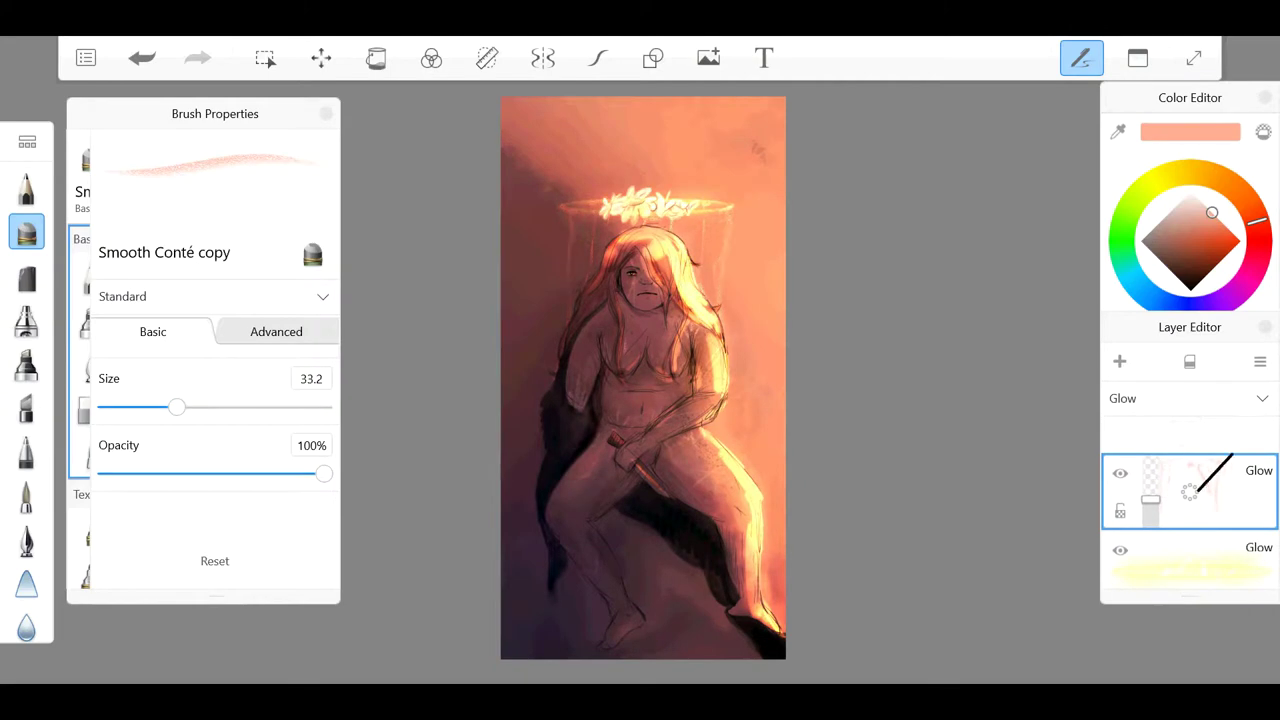
{"action": "left_click", "coordinate": [85, 57]}
{"action": "left_click", "coordinate": [157, 217]}
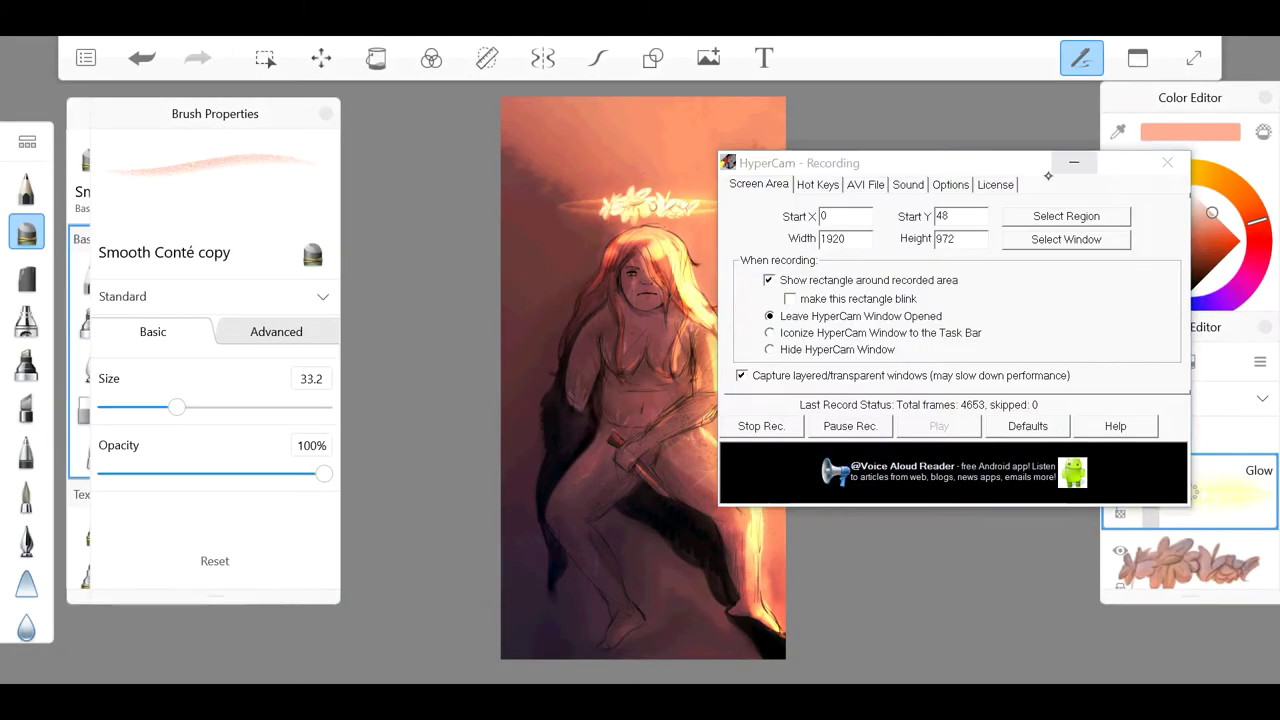
{"action": "left_click_drag", "start_coordinate": [1071, 157], "coordinate": [1074, 164]}
Step: Reinforce the sketch lines on the figure's legs and torso in black with the Pencil at 2H/1.0 and 100% opacity
{"action": "key", "text": "ctrl+z"}
{"action": "key", "text": "ctrl+z"}
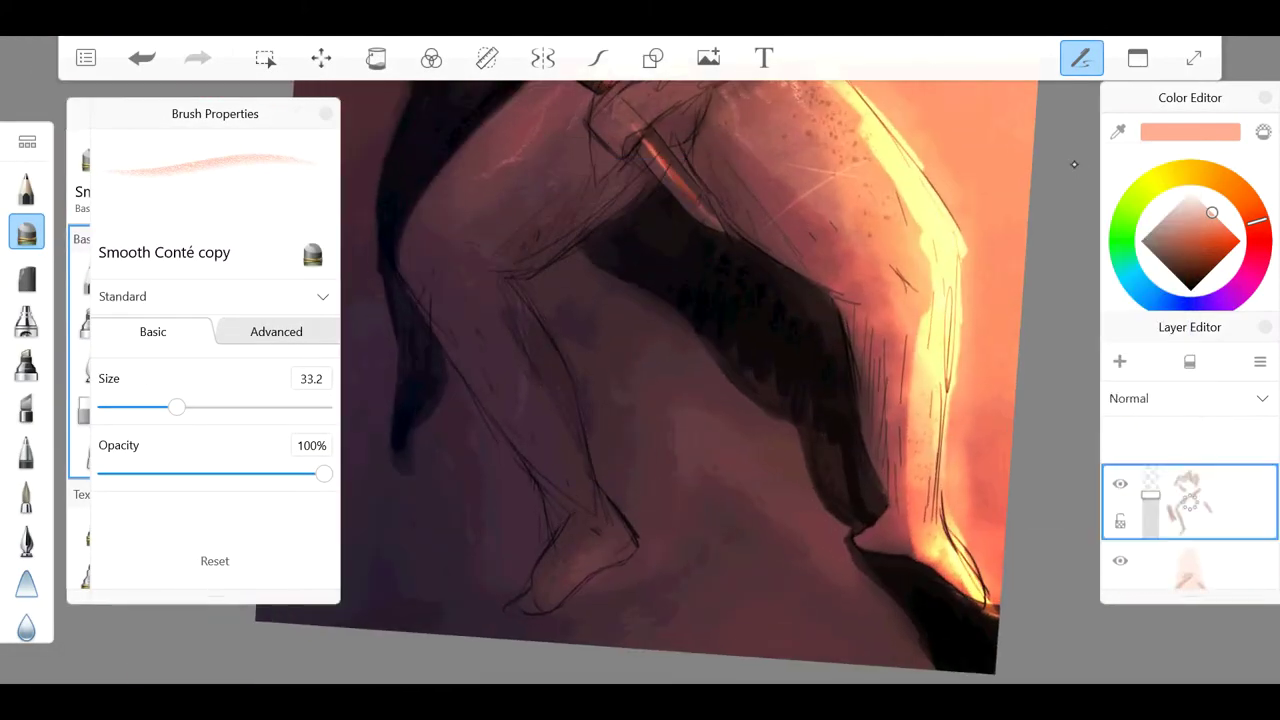
{"action": "key", "text": "ctrl+y"}
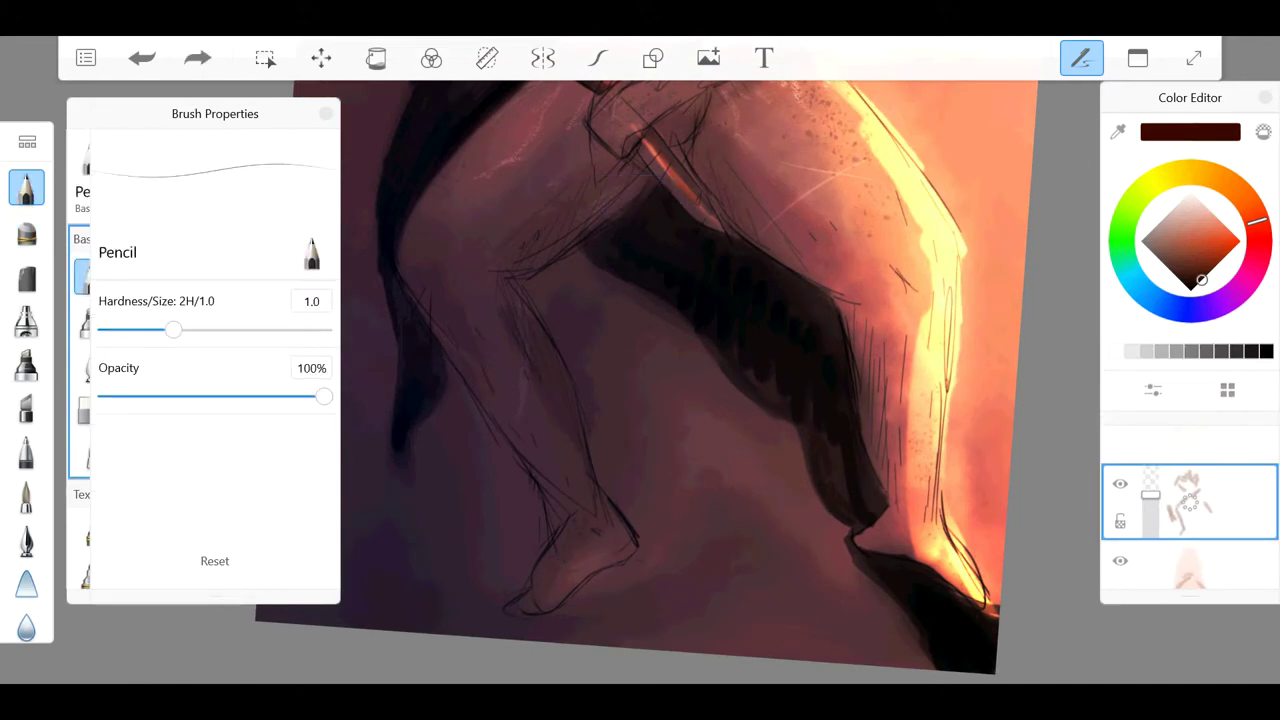
{"action": "left_click", "coordinate": [1265, 351]}
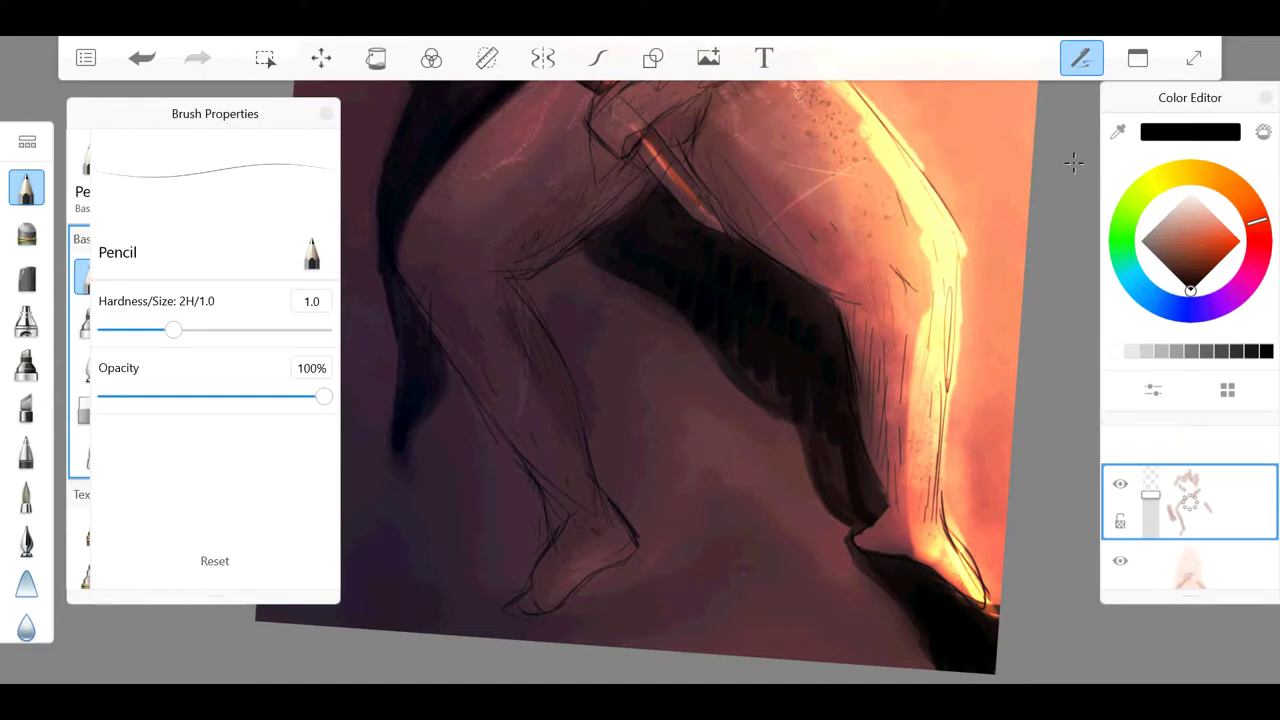
{"action": "scroll", "coordinate": [1074, 162], "scroll_direction": "up", "scroll_amount": 5}
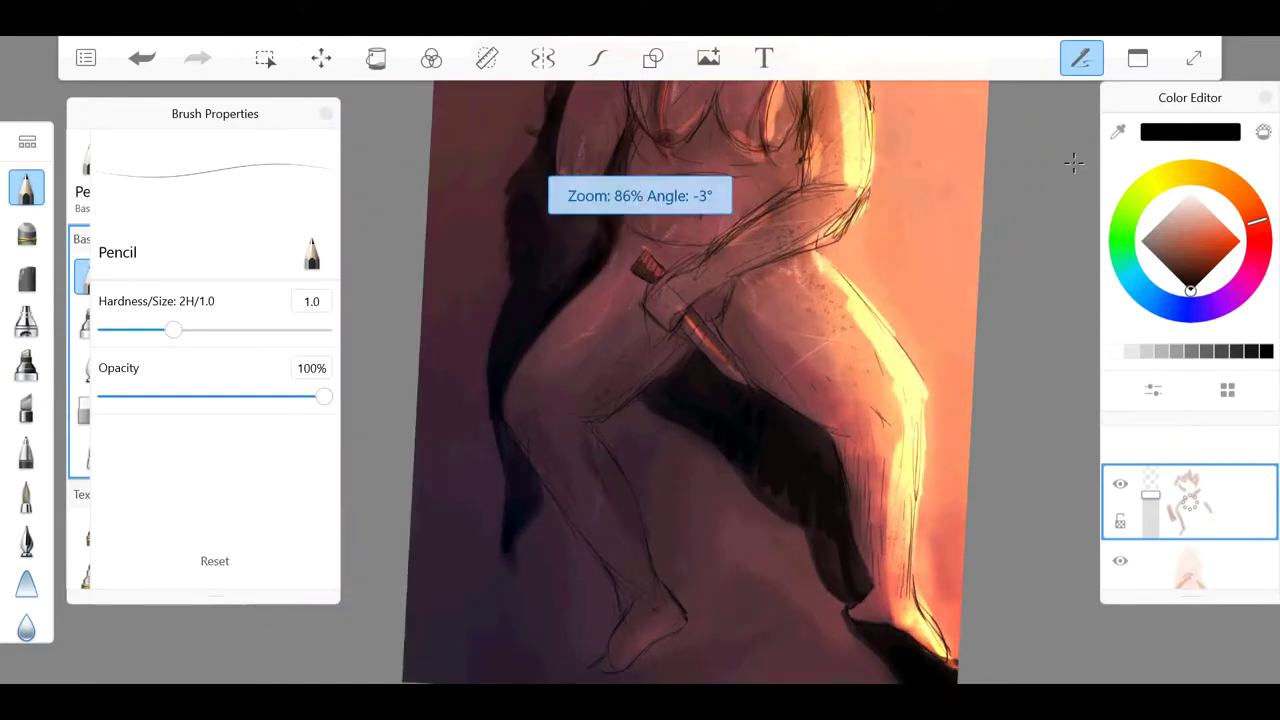
{"action": "scroll", "coordinate": [1074, 162], "scroll_direction": "down", "scroll_amount": 3}
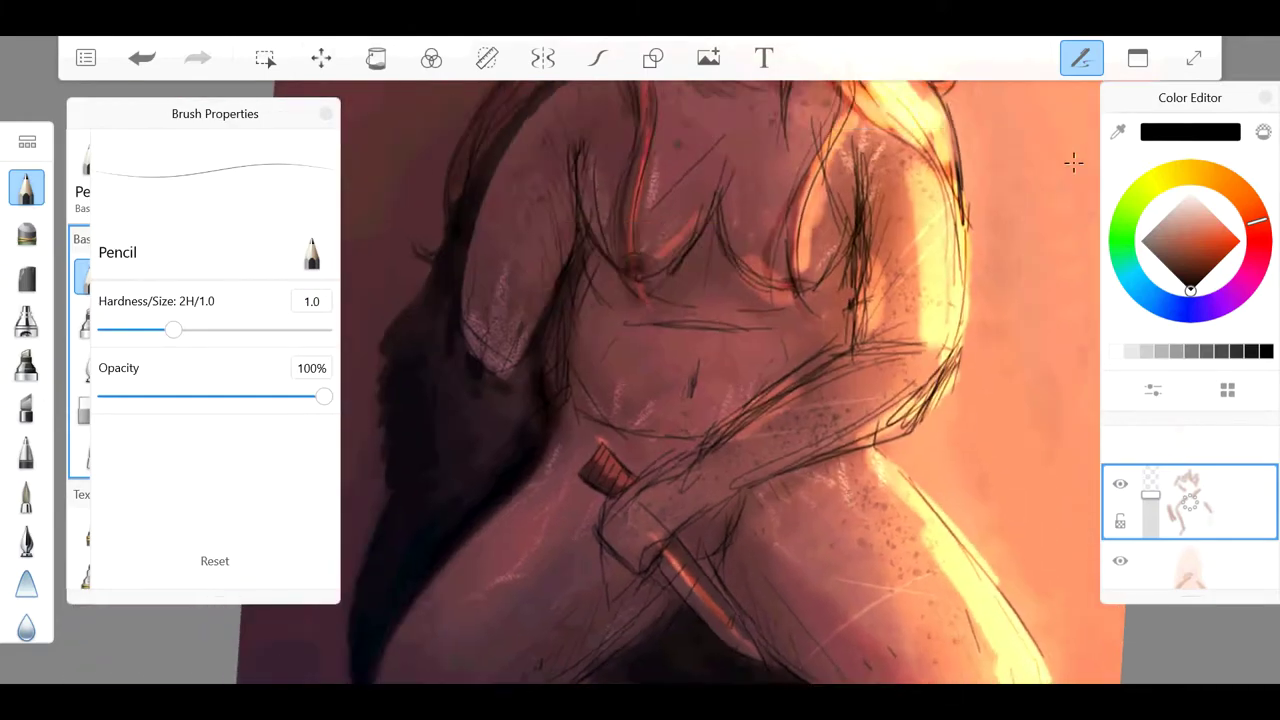
{"action": "scroll", "coordinate": [1074, 162], "scroll_direction": "up", "scroll_amount": 3}
{"action": "left_click_drag", "start_coordinate": [906, 478], "coordinate": [898, 524]}
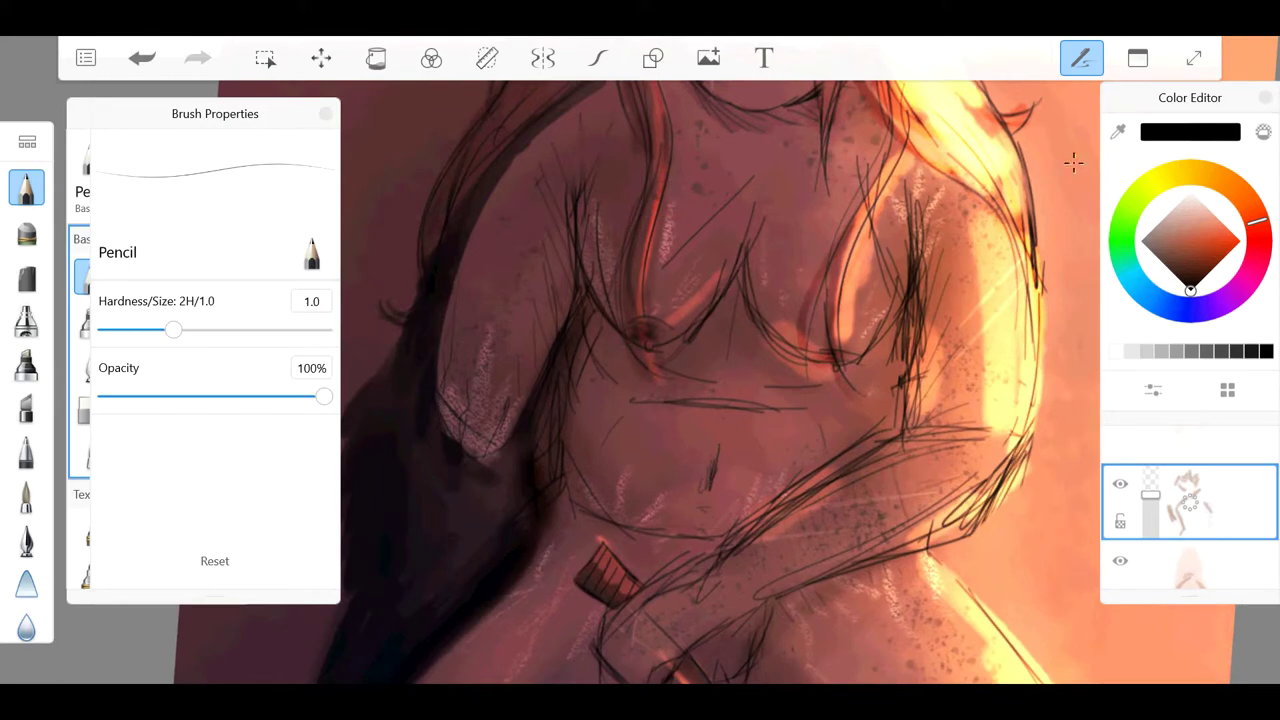
Step: Add fine pale yellow Pencil strokes at size 1.0 on the Glow layer and save the painting
{"action": "scroll", "coordinate": [1074, 162], "scroll_direction": "down", "scroll_amount": 5}
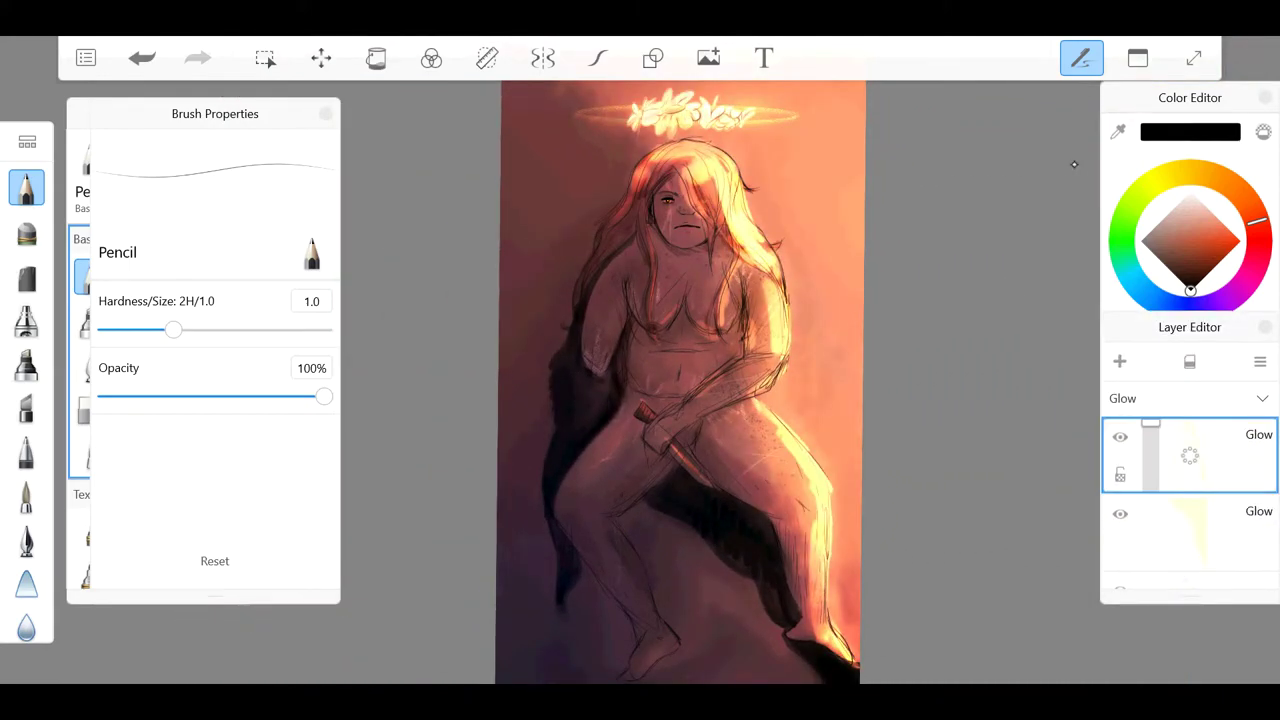
{"action": "scroll", "coordinate": [680, 380], "scroll_direction": "up", "scroll_amount": 10}
{"action": "mouse_move", "coordinate": [668, 345]}
{"action": "left_mouse_down"}
{"action": "mouse_move", "coordinate": [690, 400]}
{"action": "mouse_move", "coordinate": [620, 398]}
{"action": "left_mouse_up"}
{"action": "scroll", "coordinate": [1072, 160], "scroll_direction": "down", "scroll_amount": 6}
{"action": "key", "text": "ctrl+s"}
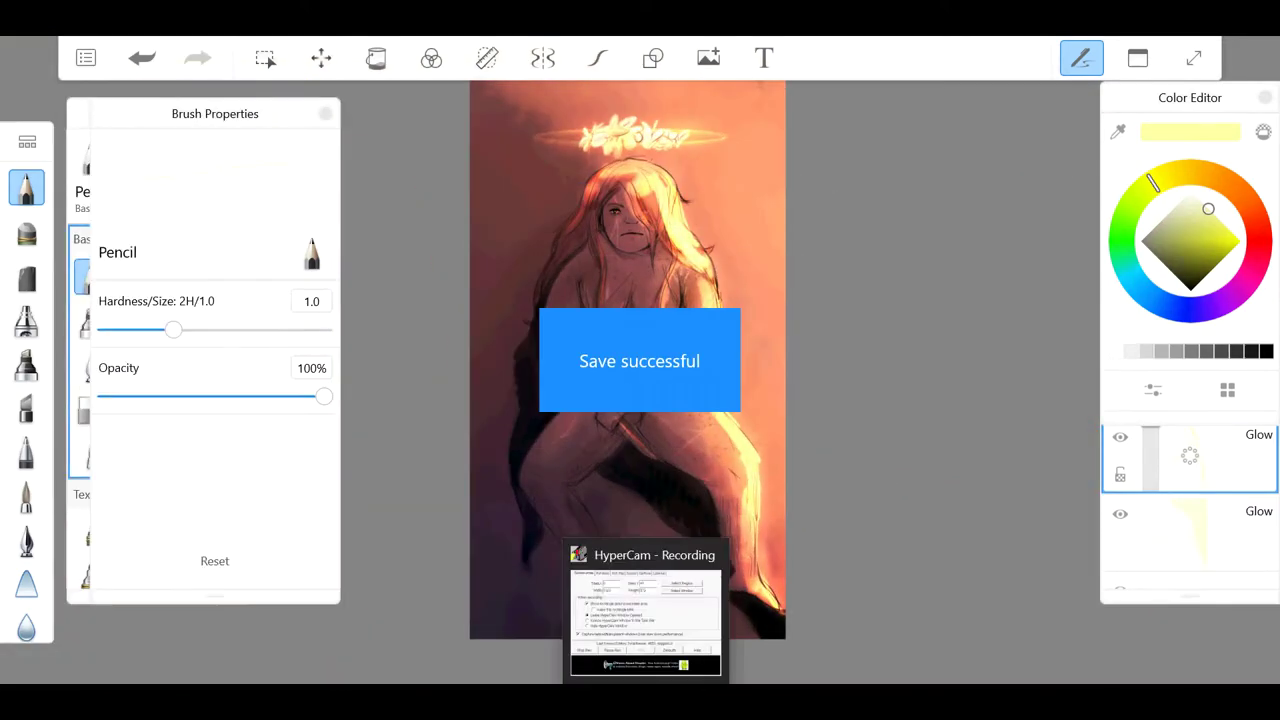